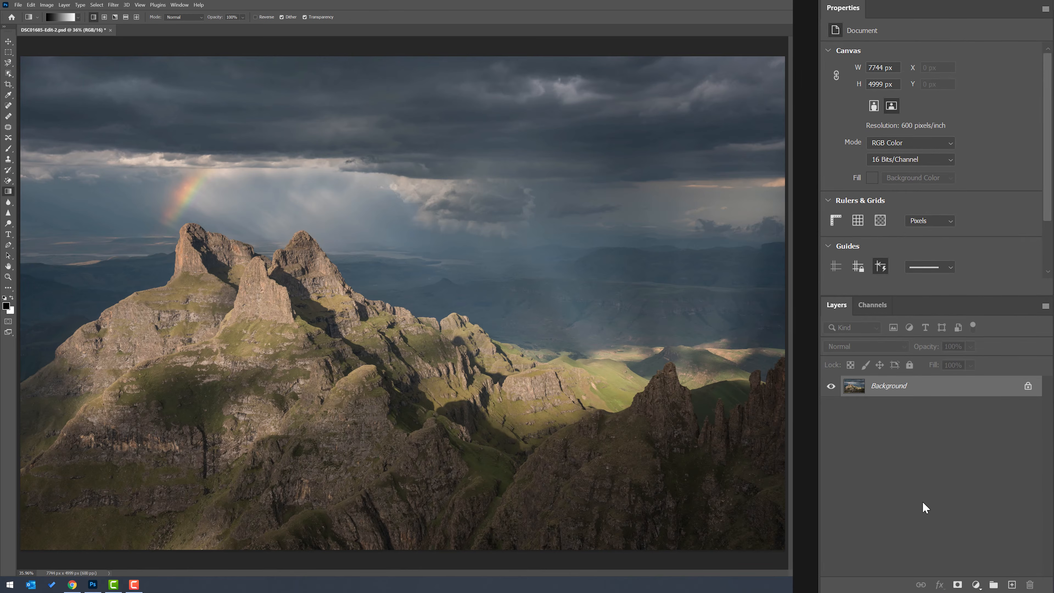
Add a Curves adjustment layer, pull its black and white points slightly inward to the histogram's edges, and compare the image with and without it
left_click(976, 585)
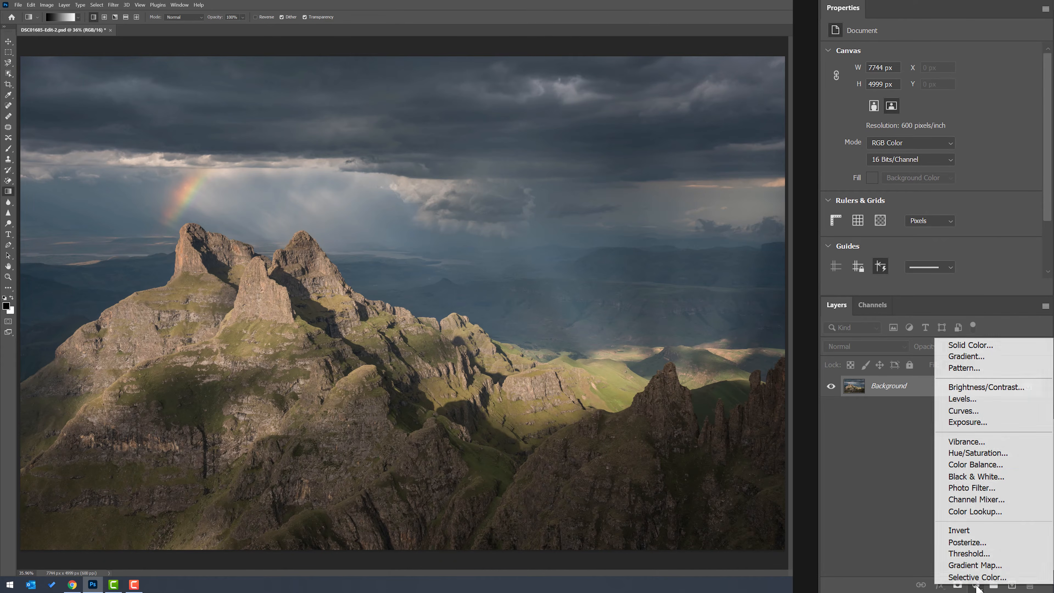
left_click(963, 411)
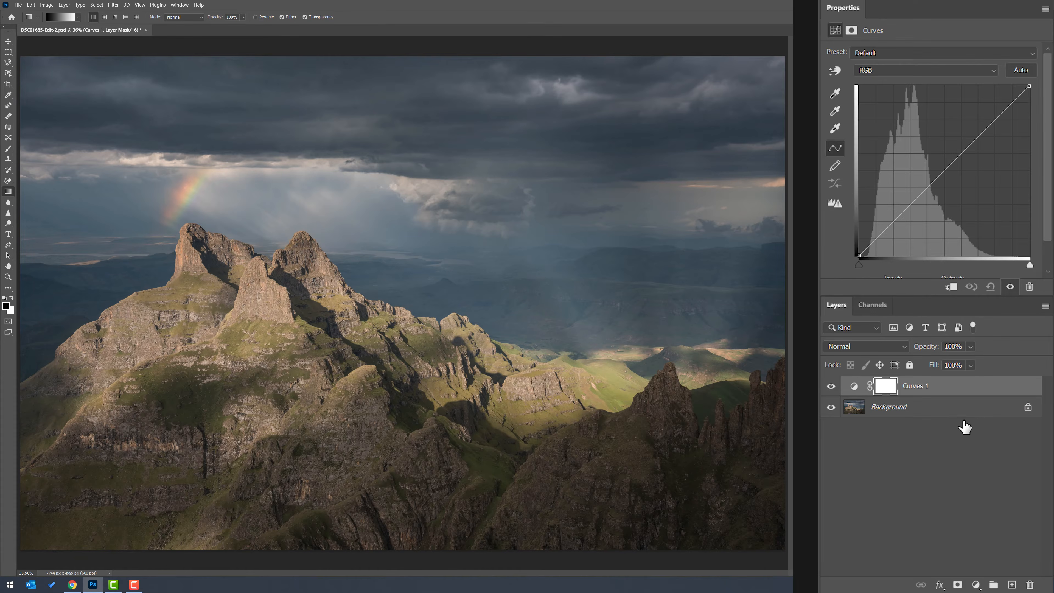
left_click(859, 266, "alt")
left_click_drag(859, 267, 866, 268)
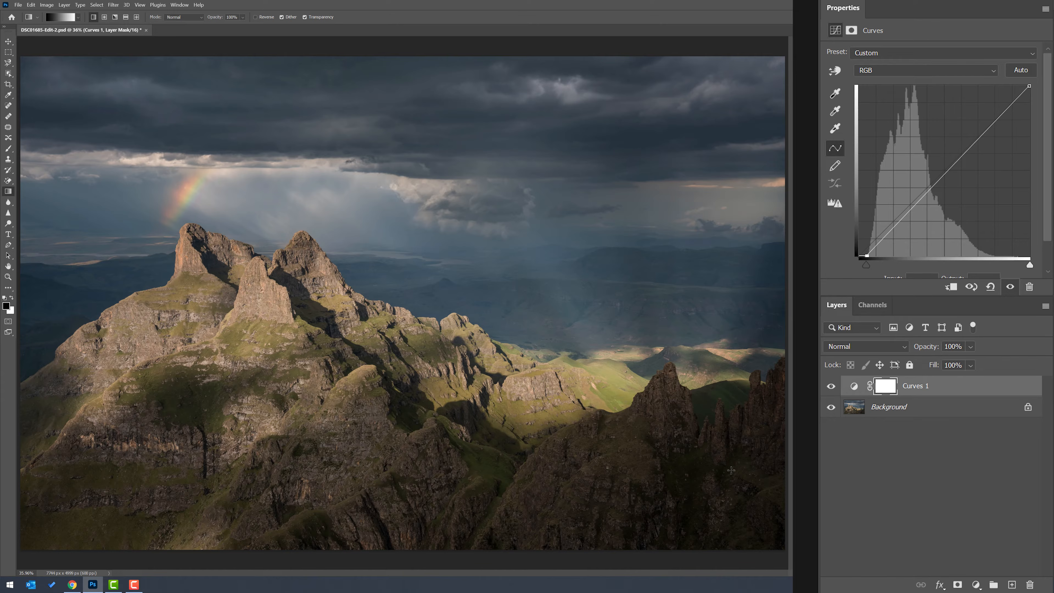
left_click_drag(1029, 263, 1019, 266)
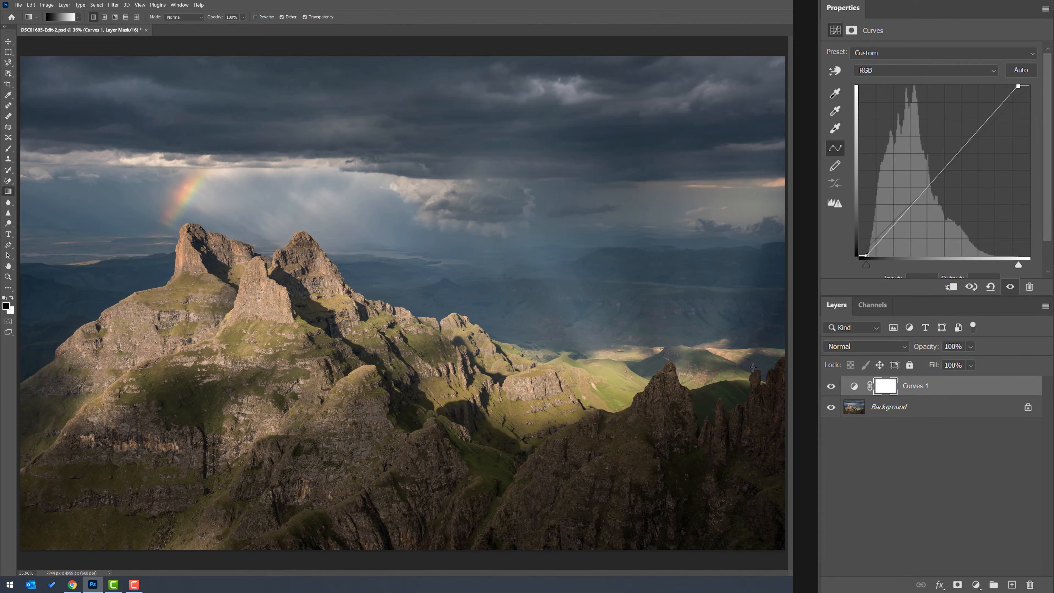
left_click(833, 386)
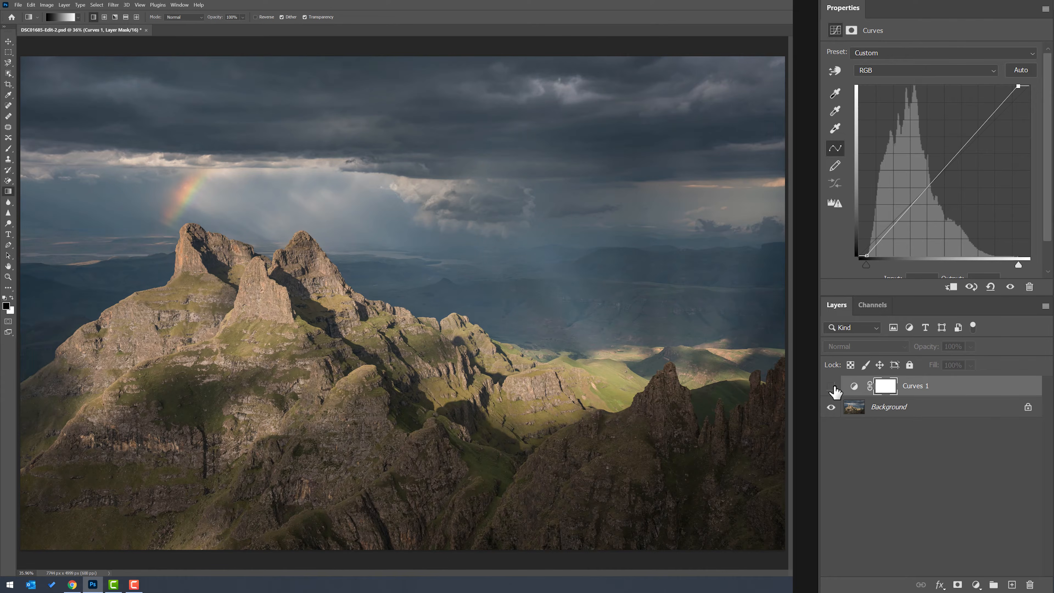
left_click(832, 387)
left_click(832, 386)
left_click(831, 387)
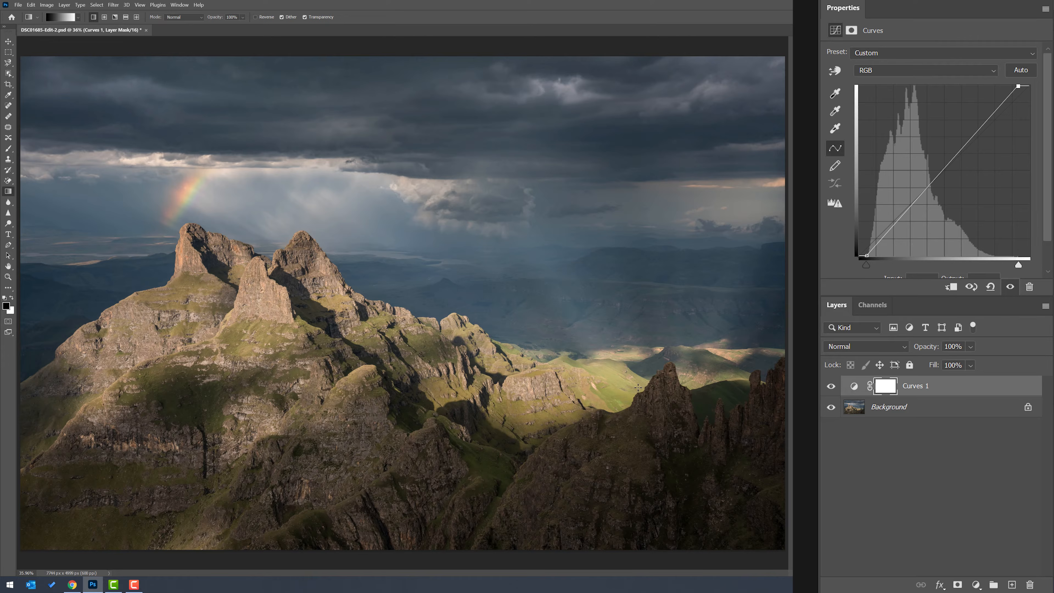
Add a second Curves adjustment layer, lower the shadows slightly, and place holding points in the midtones and highlights
left_click(976, 585)
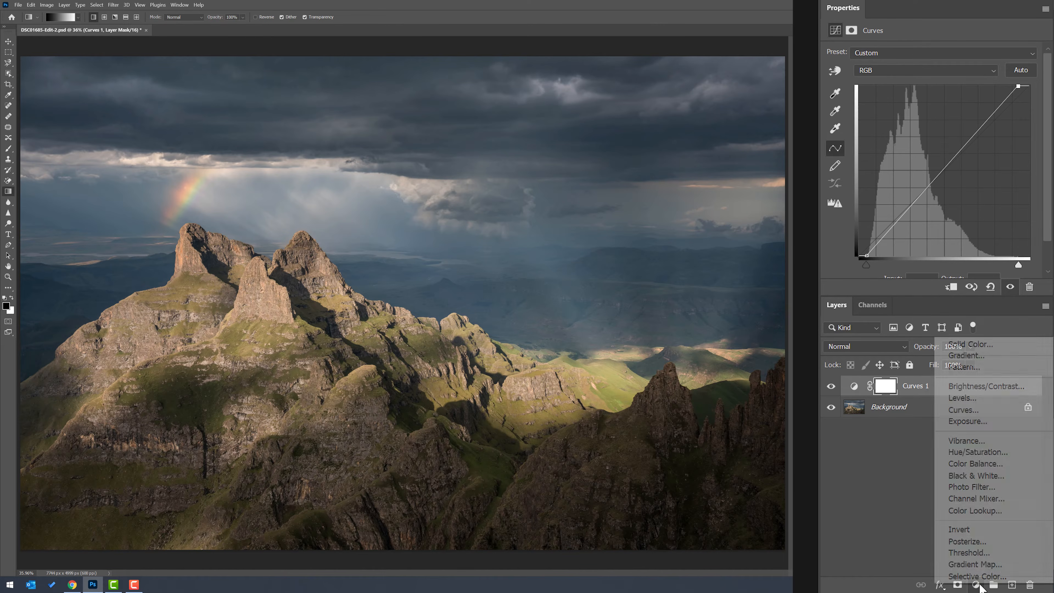
left_click(963, 410)
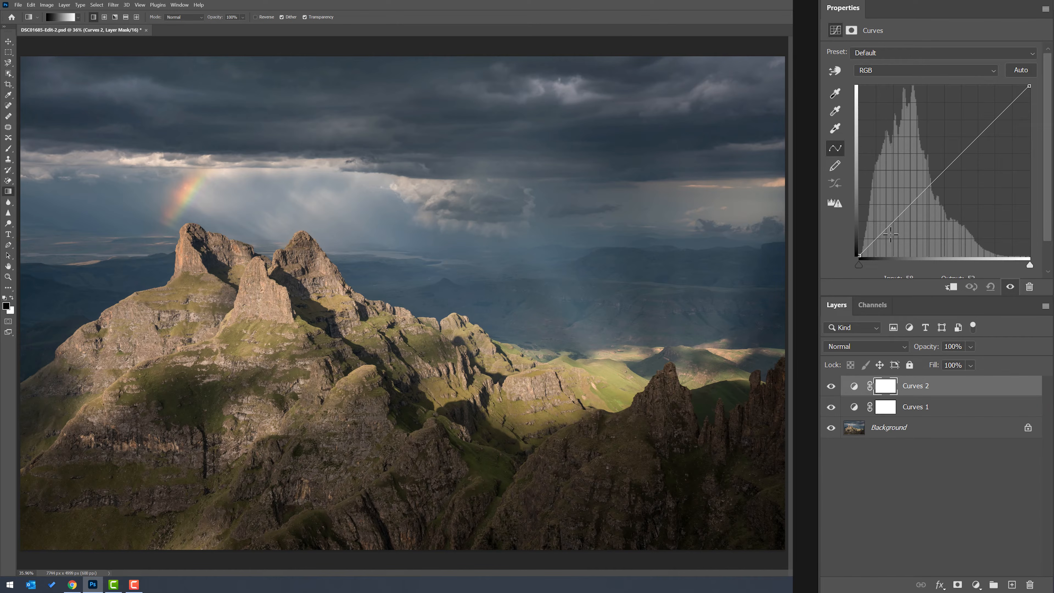
left_click_drag(896, 219, 896, 224)
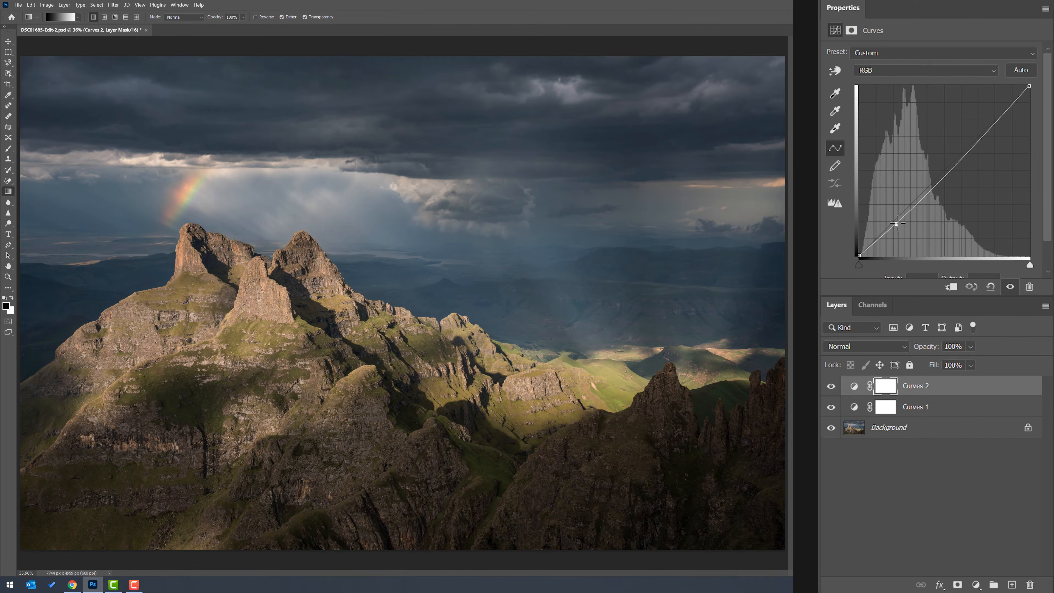
left_click(945, 174)
left_click_drag(945, 173, 946, 171)
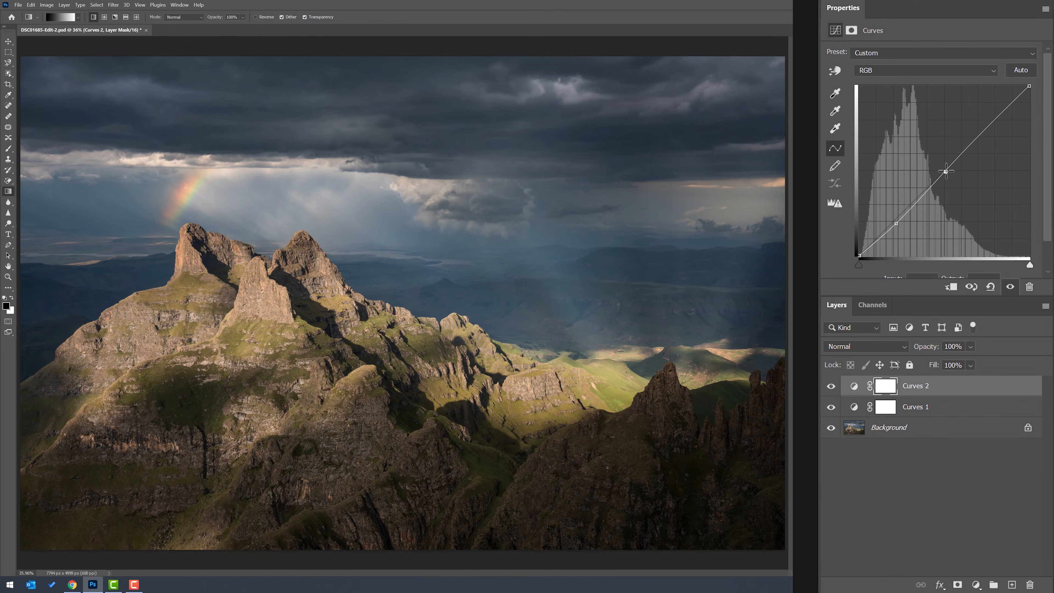
left_click(988, 130)
Compare the image with and without the Curves 2 layer, and against the Background layer alone
left_click(831, 386)
left_click(831, 386)
left_click(831, 386)
left_click(831, 386)
left_click(831, 428, "alt")
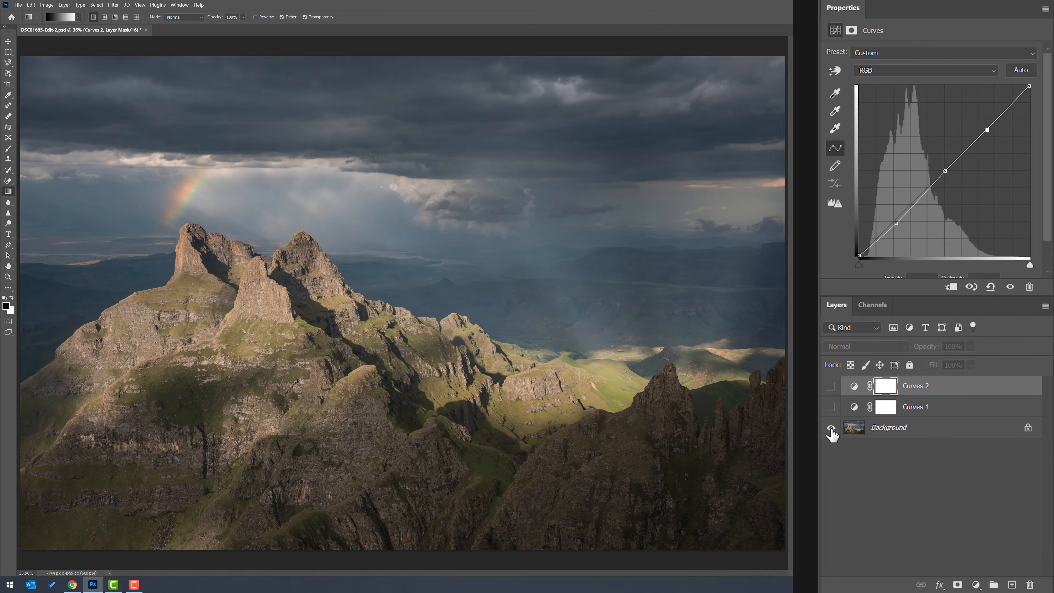
left_click(831, 428, "alt")
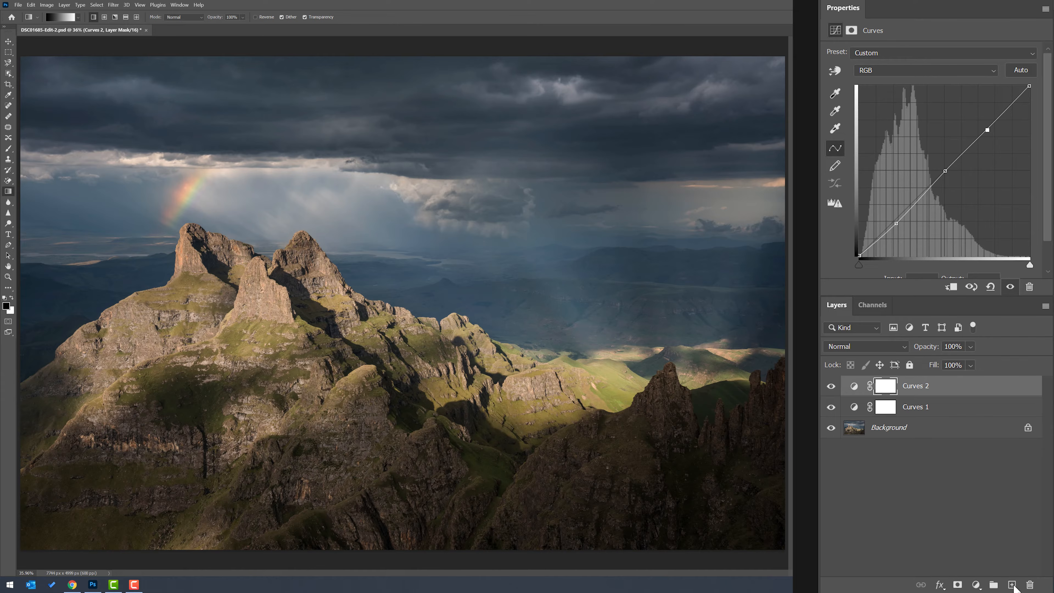
Create a new layer above the curves layers and fill it with the dark blue colour #394861 at 100% opacity in Normal mode
left_click(1014, 586)
left_click(1012, 585)
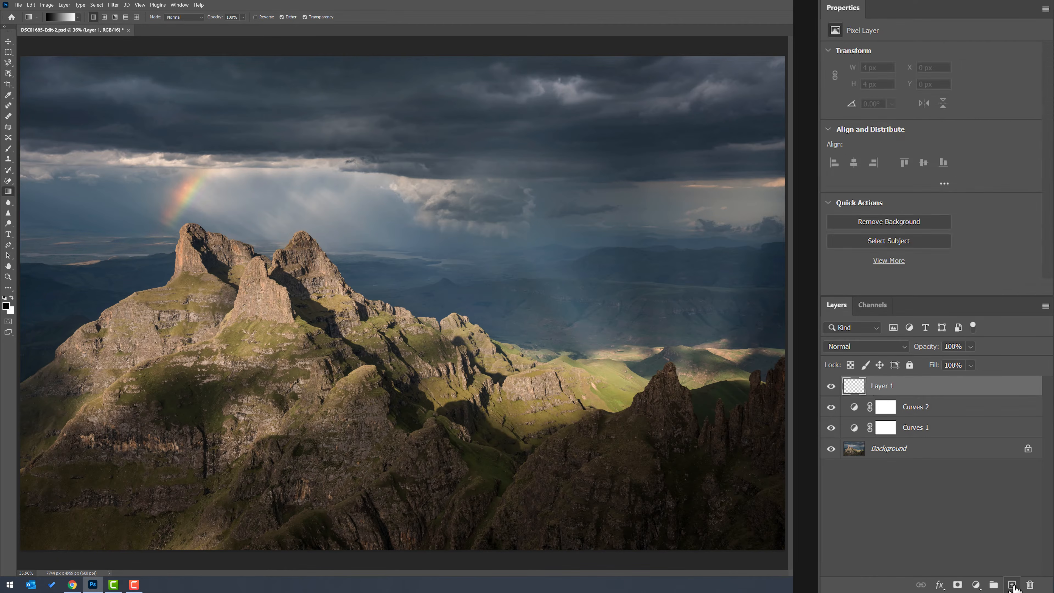
left_click(32, 6)
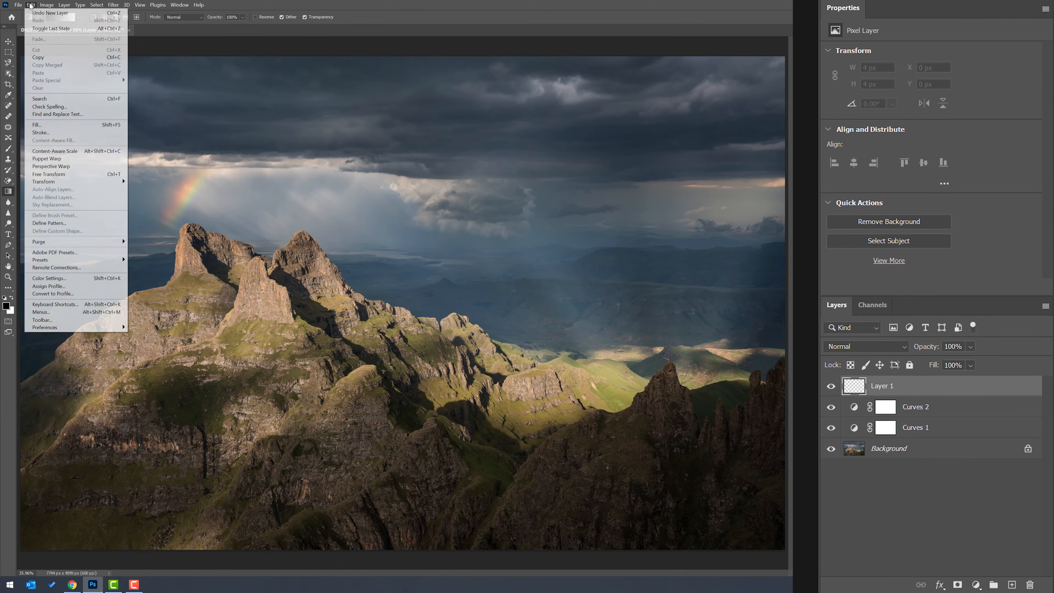
left_click(47, 126)
left_click(517, 165)
left_click(513, 185)
left_click_drag(608, 148, 605, 150)
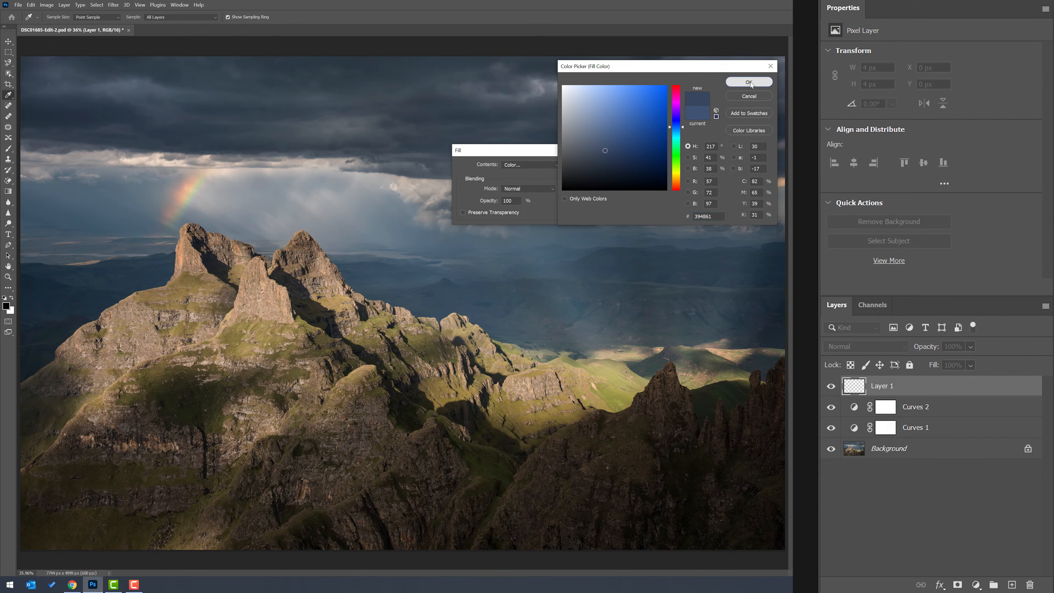
left_click(749, 83)
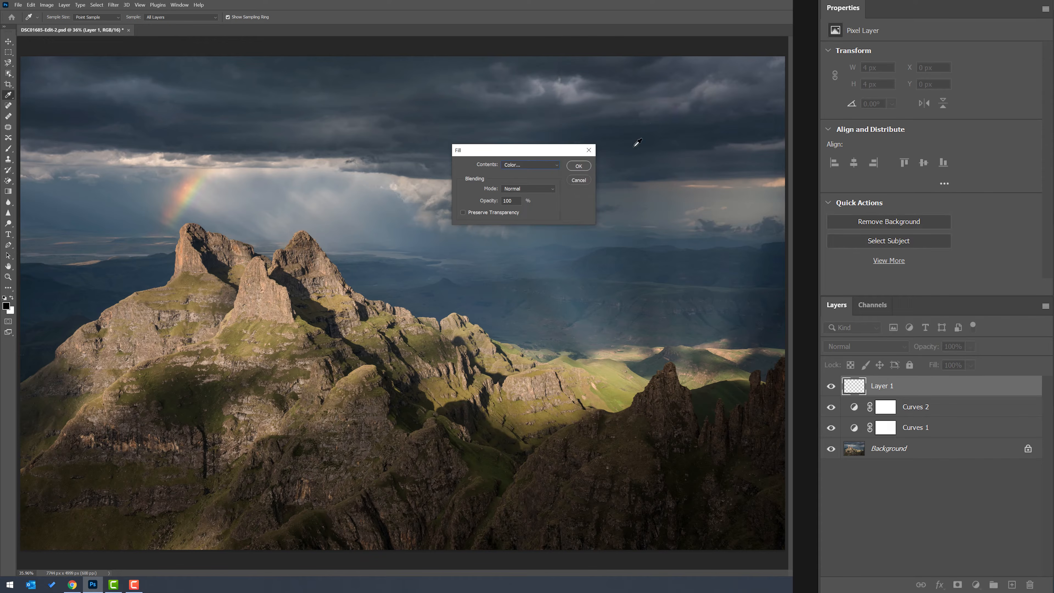
left_click(578, 166)
key("g")
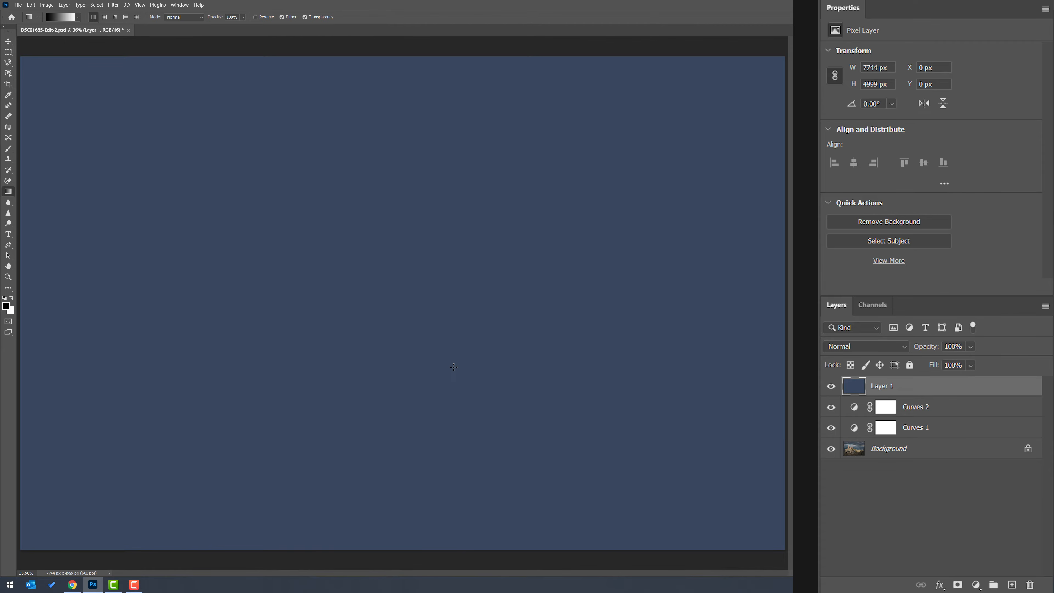
Check the image beneath the blue layer, add a white layer mask to that layer, and make the mask active
left_click(831, 386)
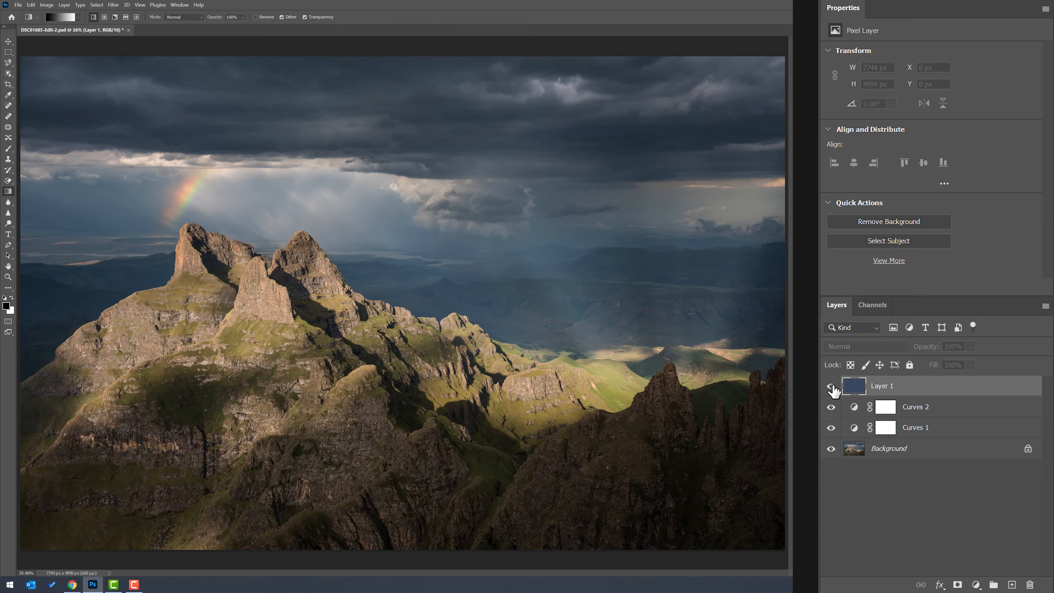
left_click(832, 387)
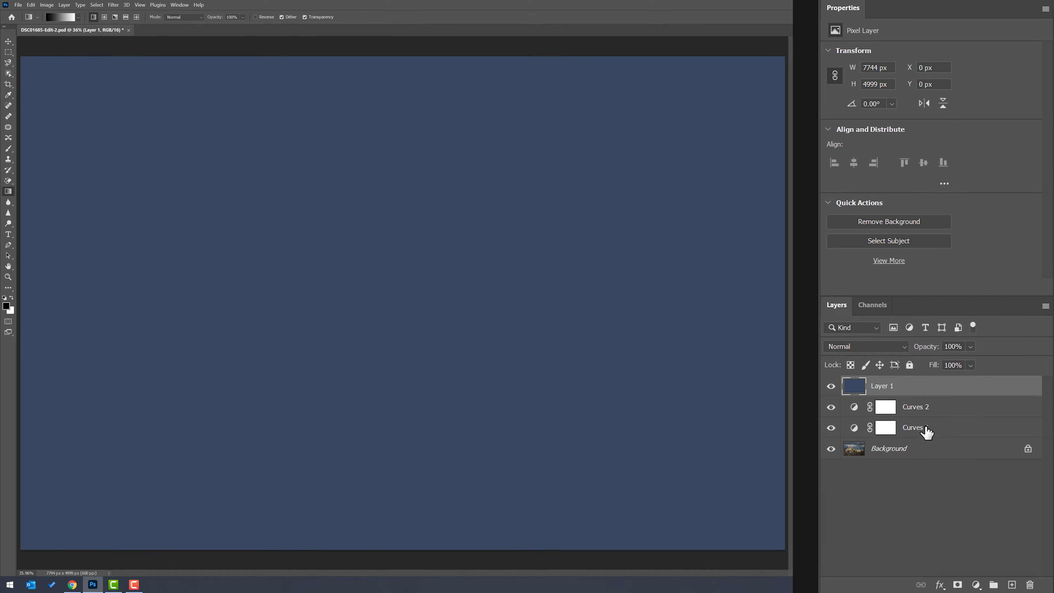
left_click(958, 586)
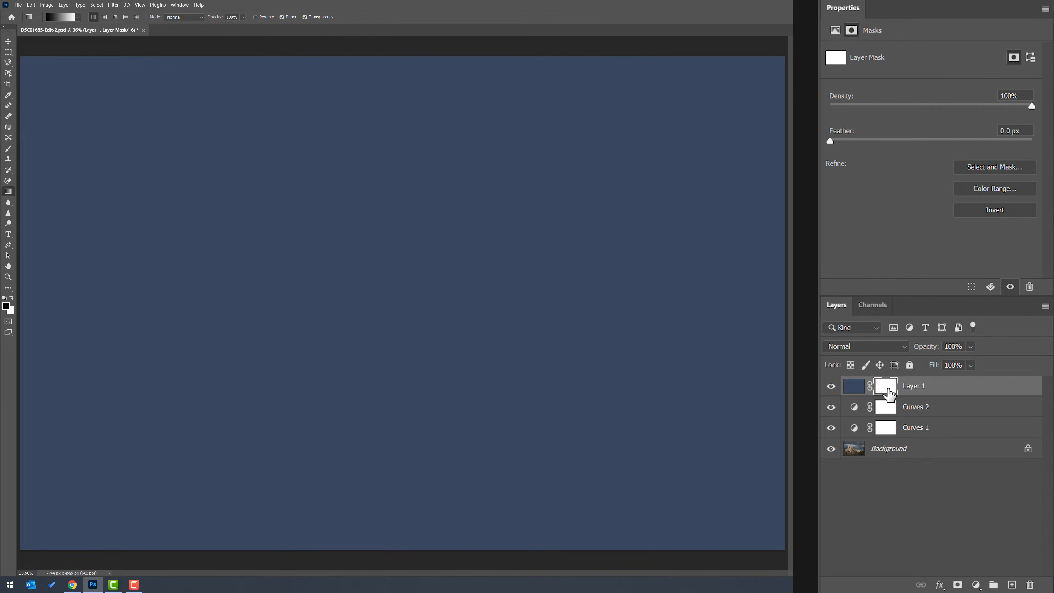
left_click(887, 414)
left_click(890, 430)
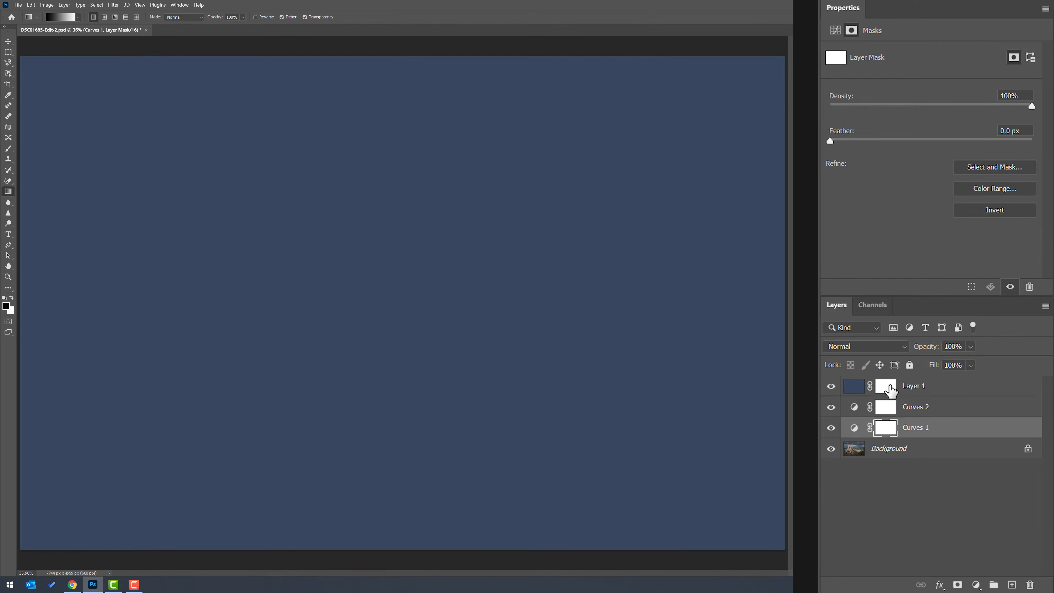
left_click(885, 390)
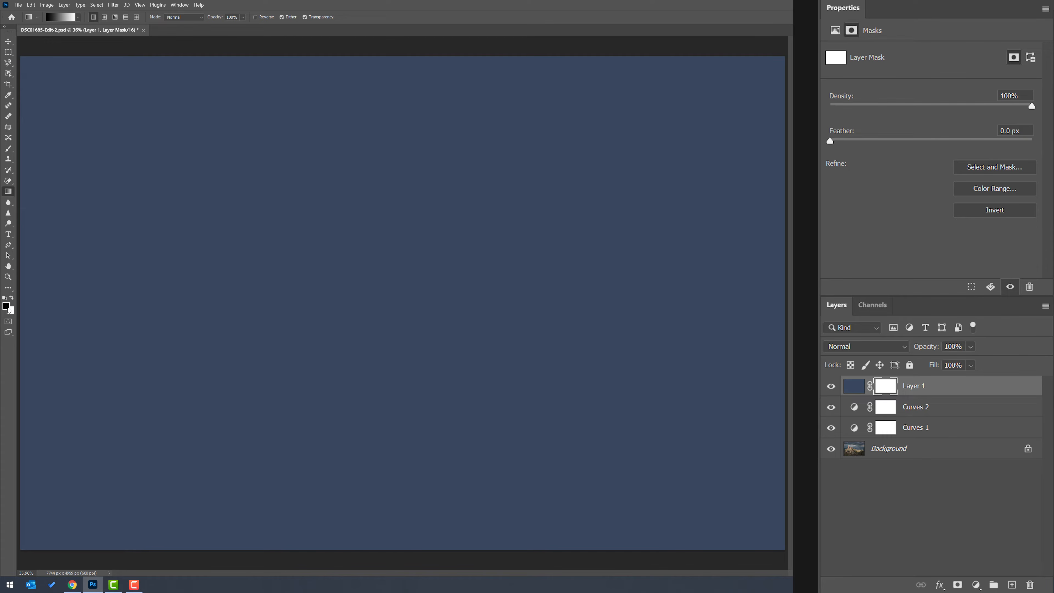
Draw a vertical white-to-black gradient on the blue layer's mask from the sky down to mid-image, and inspect the mask
key("x")
left_click_drag(378, 183, 381, 242)
left_click_drag(379, 296, 378, 349)
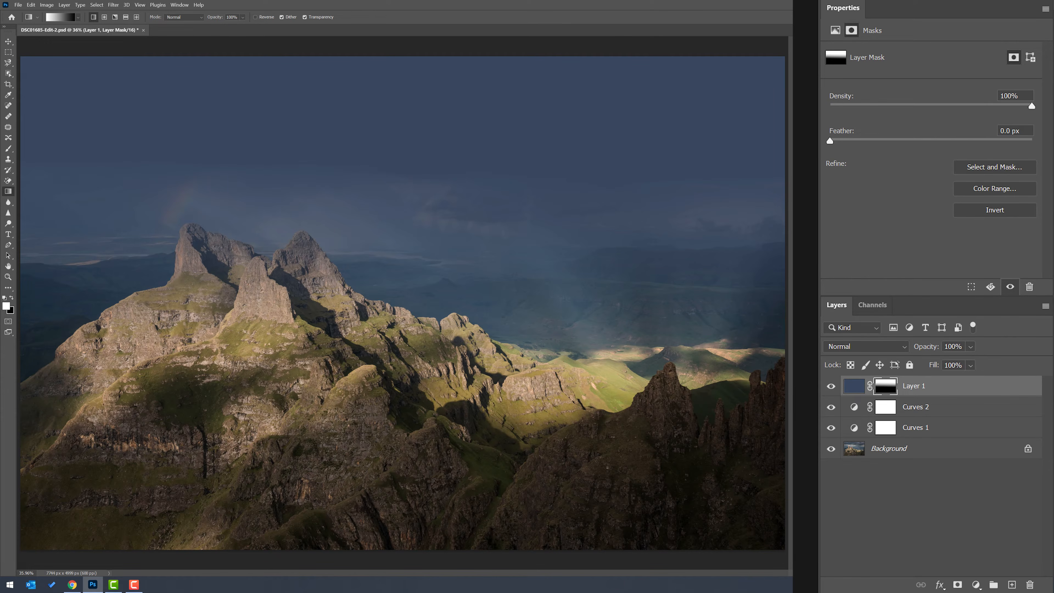
left_click(888, 392, "alt")
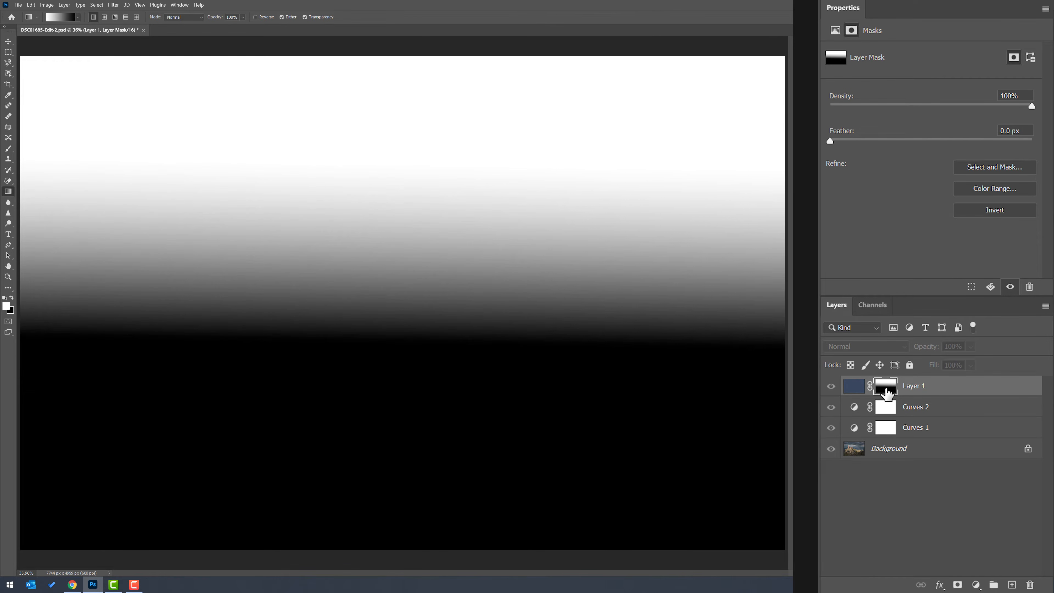
left_click(855, 392)
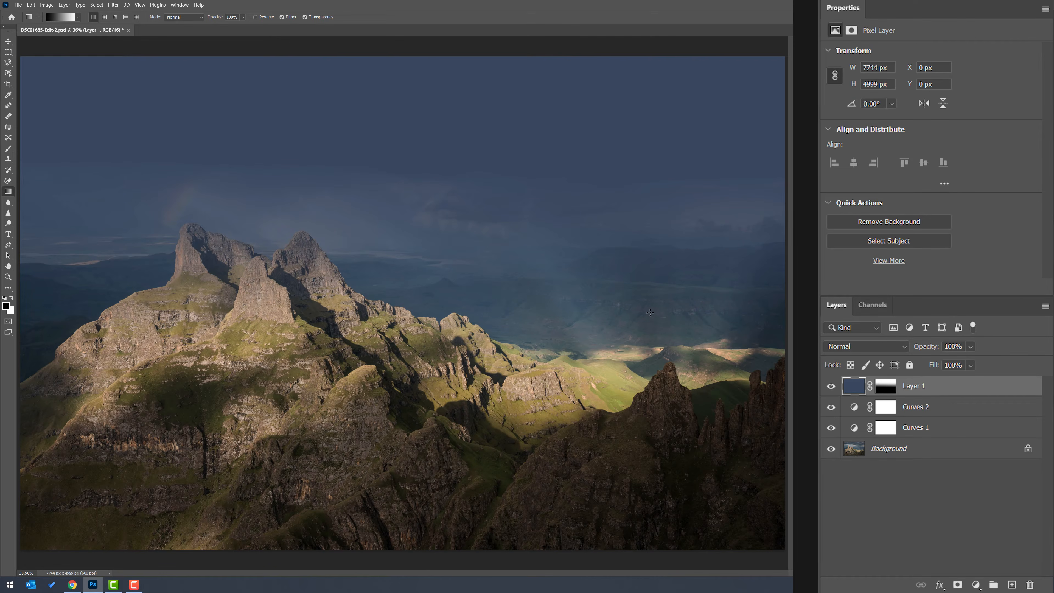
left_click(885, 392)
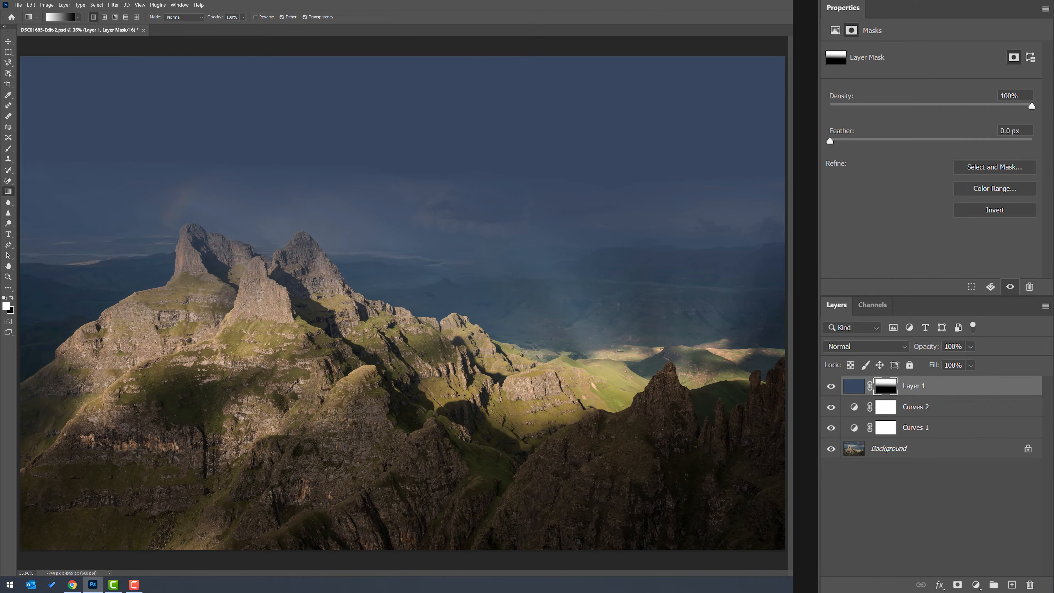
With the Pencil tool at 1200 px, paint one solid white circle on the Layer 1 mask near the image centre and inspect the mask
left_click(9, 151)
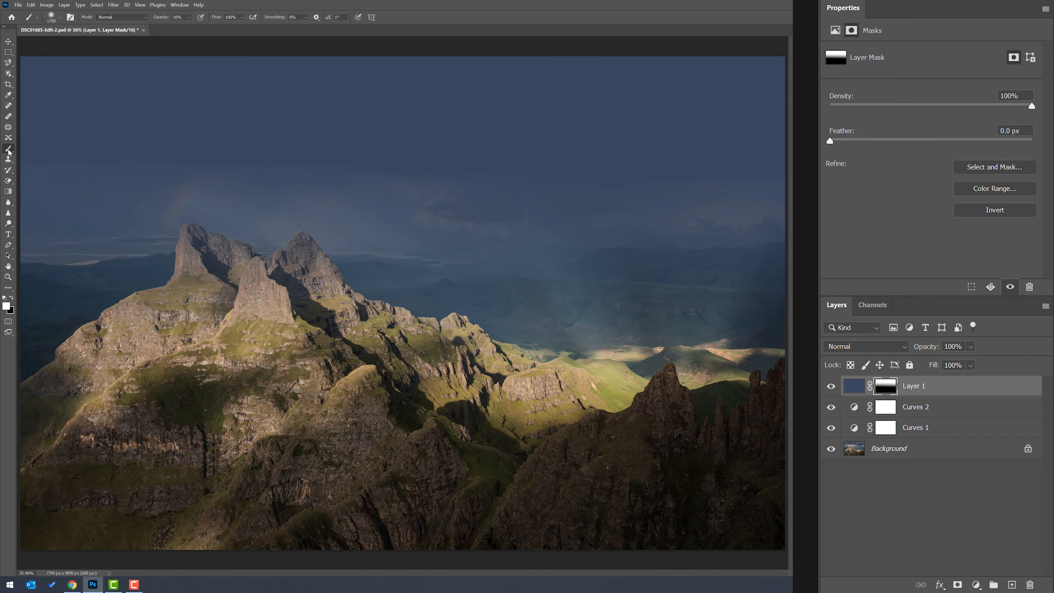
right_click(11, 152)
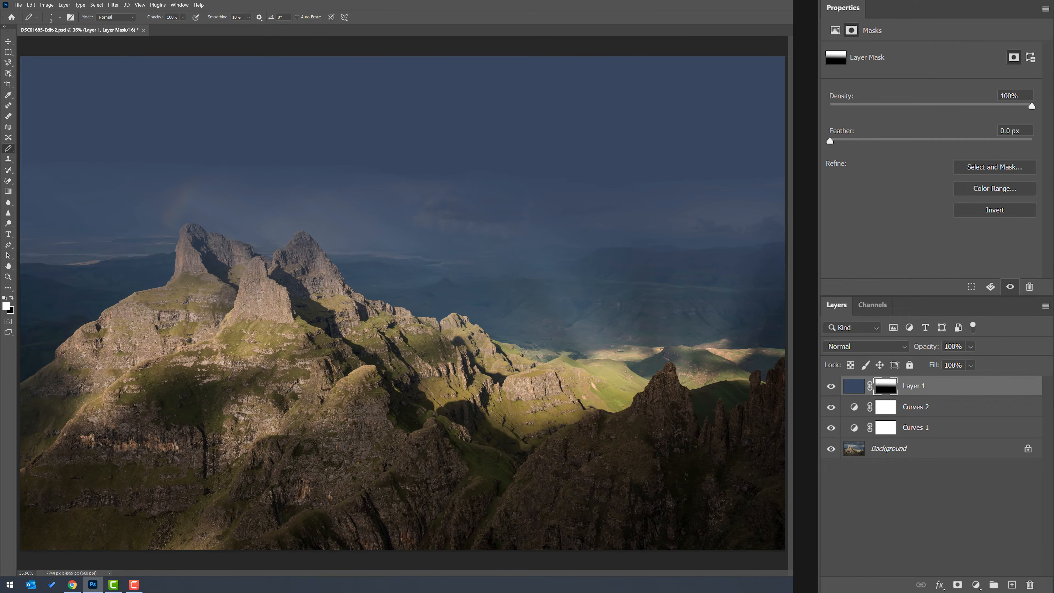
key("bracketright")
key("bracketright")
key("bracketright")
key("bracketright")
key("bracketright")
key("bracketright")
key("bracketright")
key("bracketright")
key("bracketright")
key("bracketright")
key("bracketright")
key("bracketright")
key("bracketright")
key("bracketright")
key("bracketright")
key("bracketright")
key("bracketright")
key("bracketright")
key("bracketright")
key("bracketright")
key("bracketright")
key("bracketright")
key("bracketright")
key("bracketright")
key("bracketright")
key("bracketright")
key("bracketright")
key("bracketright")
key("bracketright")
key("bracketright")
left_click(473, 365)
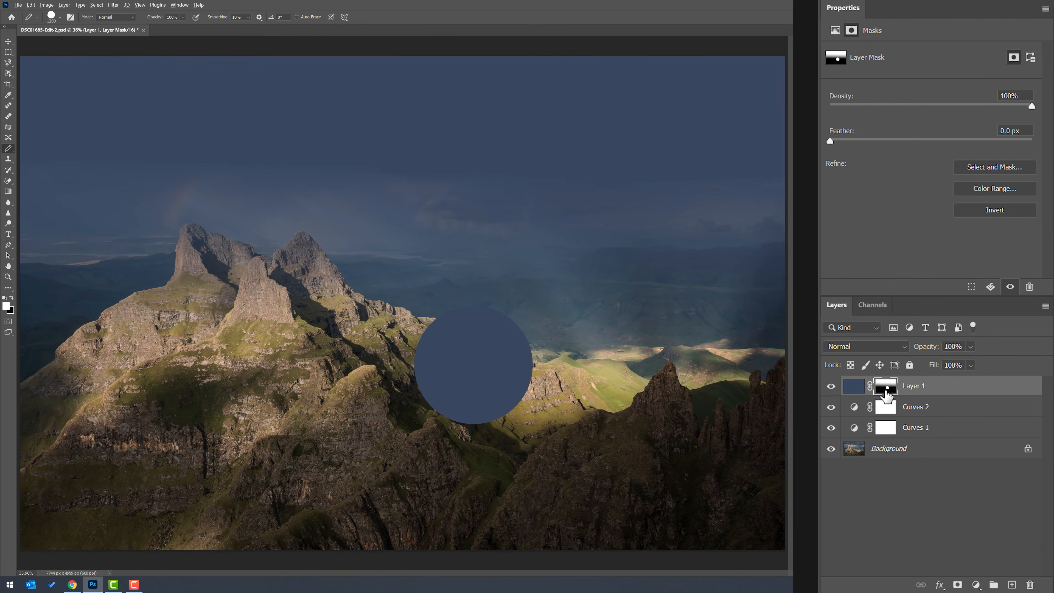
left_click(887, 394, "alt")
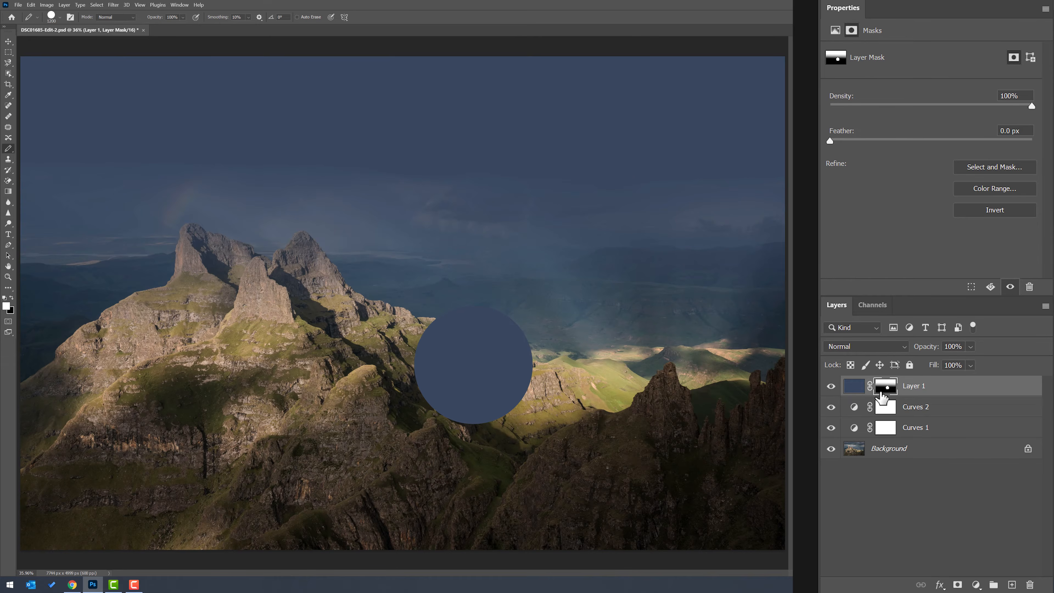
left_click(884, 394, "alt")
Set the Pencil opacity to 50% and paint two partly overlapping white circles on the mask, over the slope below the twin peaks
key("5")
left_click(267, 364)
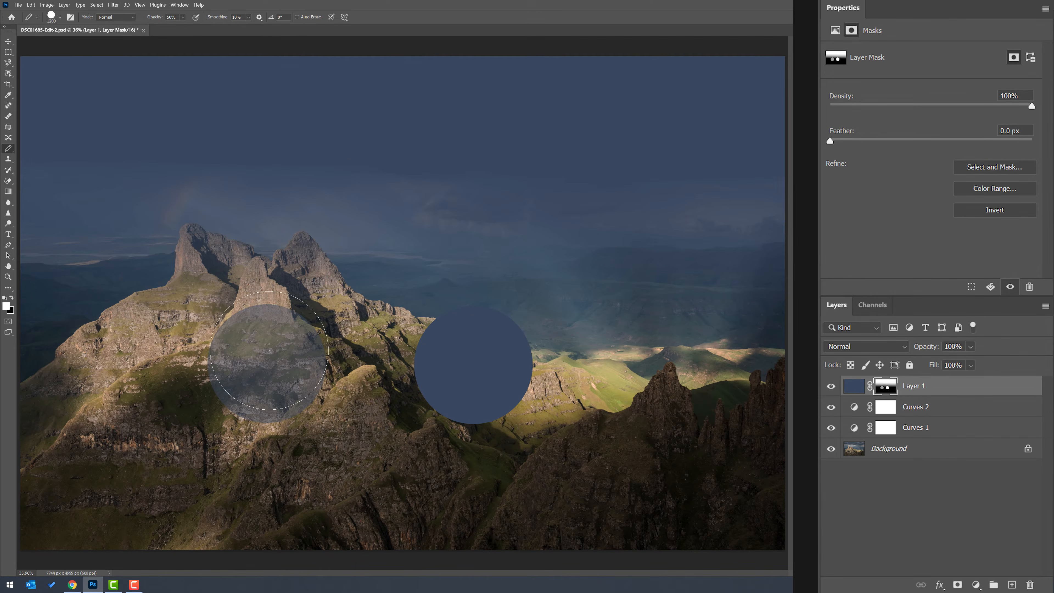
left_click(887, 394, "alt")
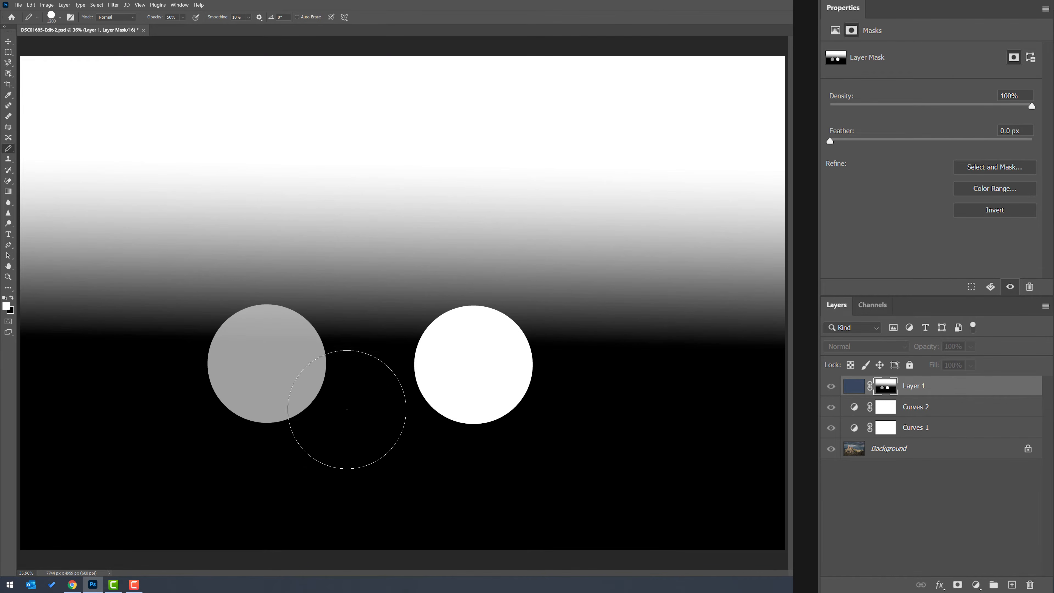
left_click(305, 404)
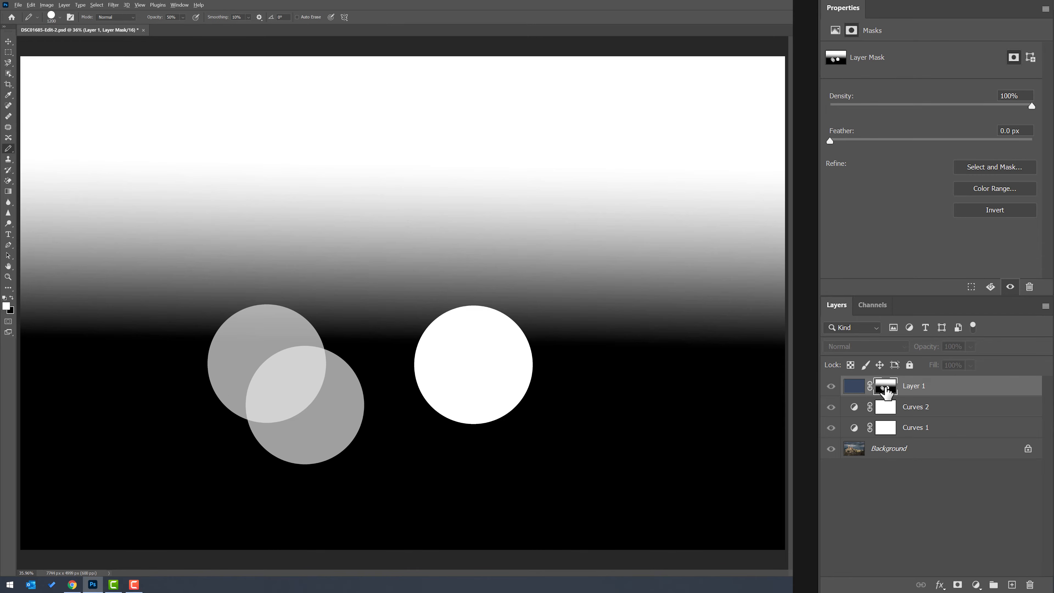
left_click(886, 386, "alt")
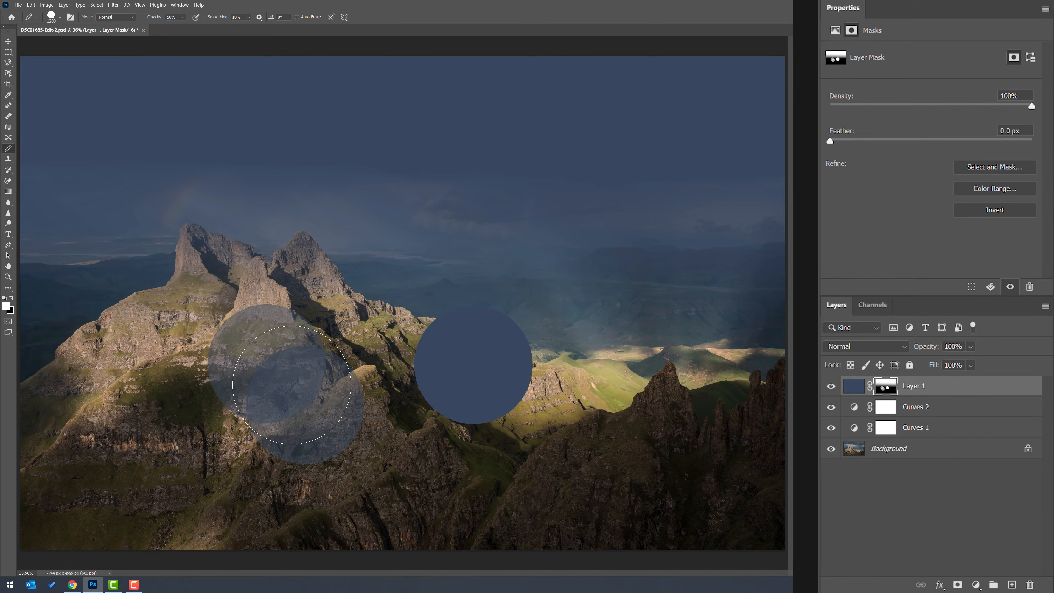
Switch to the soft Brush at 100% opacity and paint white on the Layer 1 mask over the right-hand valley and ridge
right_click(11, 152)
key("shift+b")
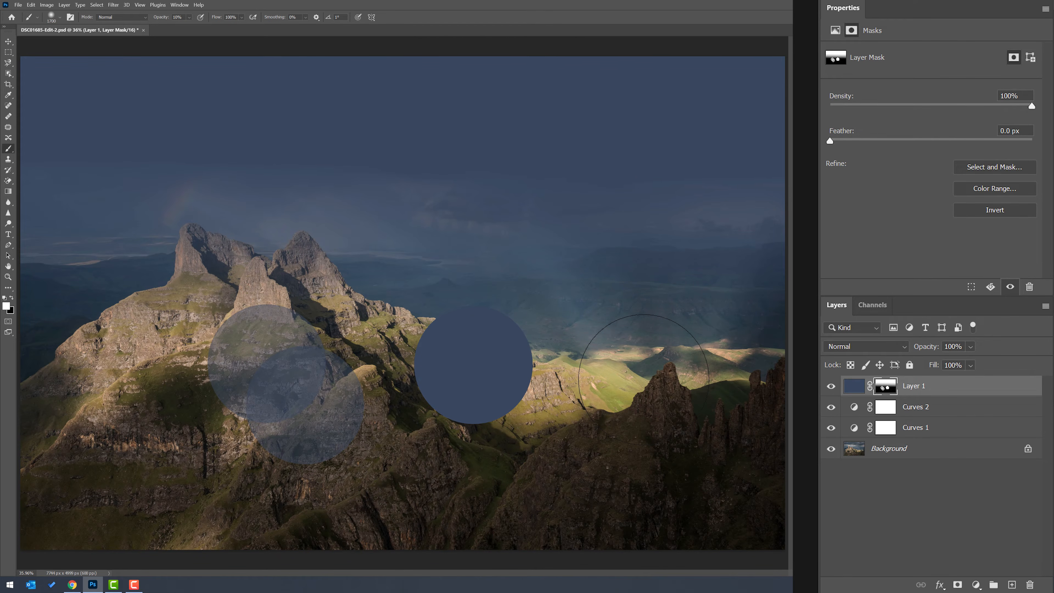
key("0")
mouse_move(648, 299)
left_mouse_down()
mouse_move(630, 322)
mouse_move(670, 438)
mouse_move(659, 483)
mouse_move(711, 388)
mouse_move(717, 452)
left_mouse_up()
mouse_move(581, 274)
left_mouse_down()
mouse_move(542, 240)
mouse_move(486, 224)
mouse_move(496, 277)
left_mouse_up()
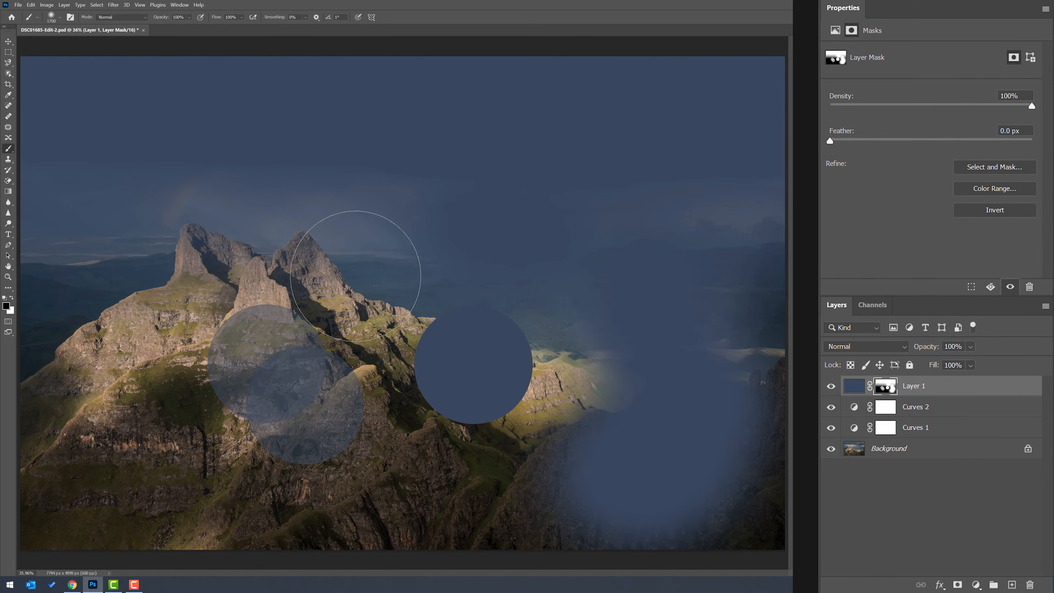
Paint the Layer 1 mask black over the circles, left mountain and rainbow, and paint over that area in white at 50% opacity
left_click(473, 364)
mouse_move(358, 452)
left_mouse_down()
mouse_move(250, 349)
mouse_move(295, 345)
mouse_move(137, 251)
mouse_move(224, 230)
mouse_move(248, 178)
mouse_move(376, 254)
left_mouse_up()
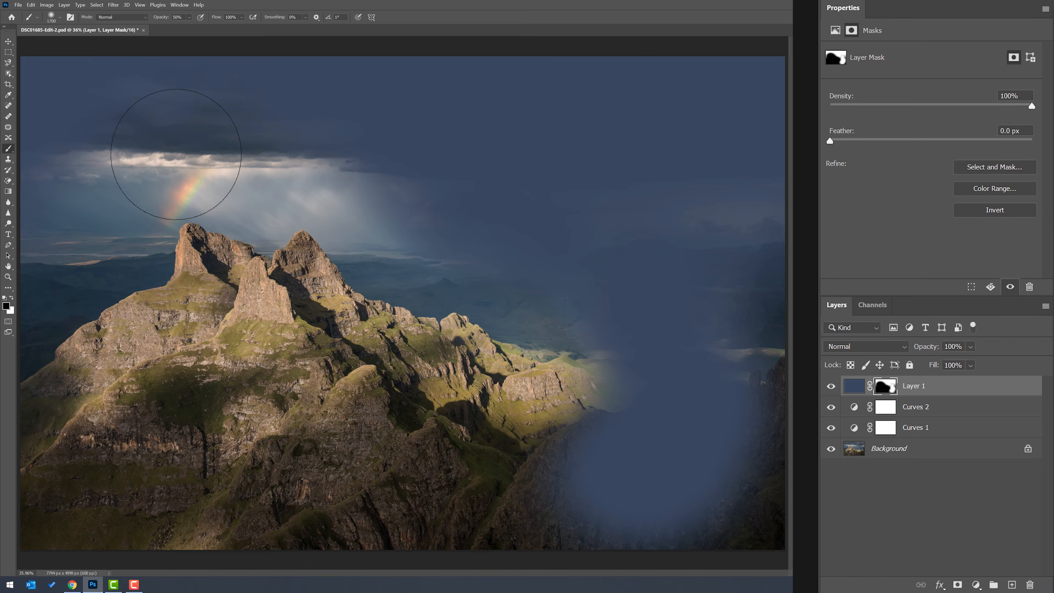
key("x")
mouse_move(200, 99)
left_mouse_down()
mouse_move(167, 153)
mouse_move(172, 246)
mouse_move(159, 272)
mouse_move(215, 157)
mouse_move(173, 297)
mouse_move(227, 433)
mouse_move(173, 382)
mouse_move(223, 433)
mouse_move(127, 295)
mouse_move(178, 323)
mouse_move(231, 415)
mouse_move(367, 413)
mouse_move(476, 391)
mouse_move(515, 337)
mouse_move(251, 168)
mouse_move(159, 194)
mouse_move(139, 350)
mouse_move(170, 426)
mouse_move(122, 373)
mouse_move(388, 423)
left_mouse_up()
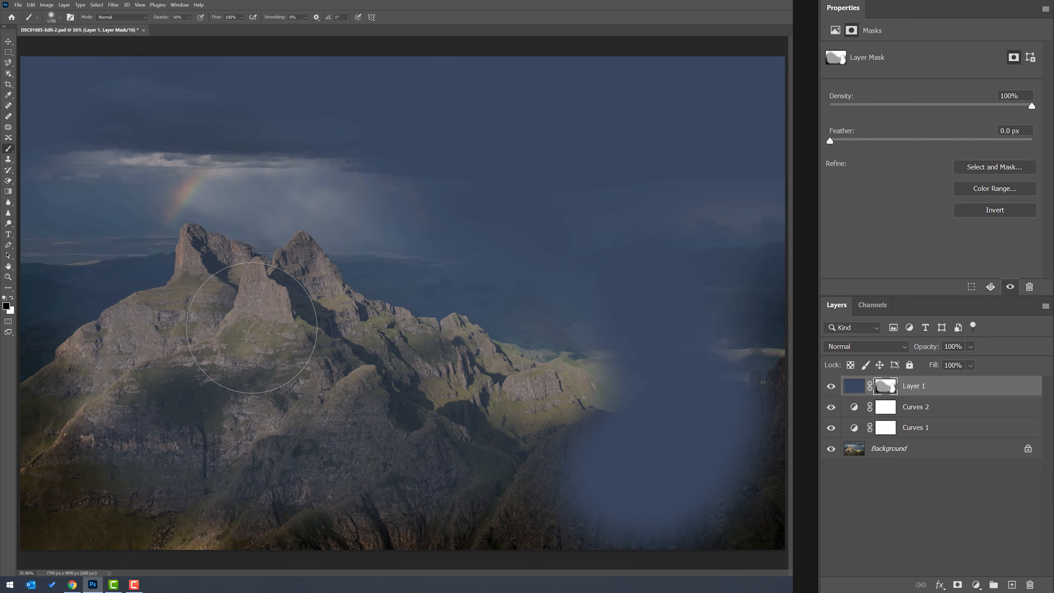
Paint the mask black at 100% opacity over the twin peaks, and rework that area with white and black strokes from a smaller brush
key("0")
mouse_move(177, 247)
left_mouse_down()
mouse_move(266, 282)
mouse_move(543, 440)
mouse_move(427, 426)
mouse_move(330, 339)
left_mouse_up()
key("bracketleft")
key("bracketleft")
key("bracketleft")
key("bracketleft")
key("bracketleft")
key("bracketleft")
key("bracketleft")
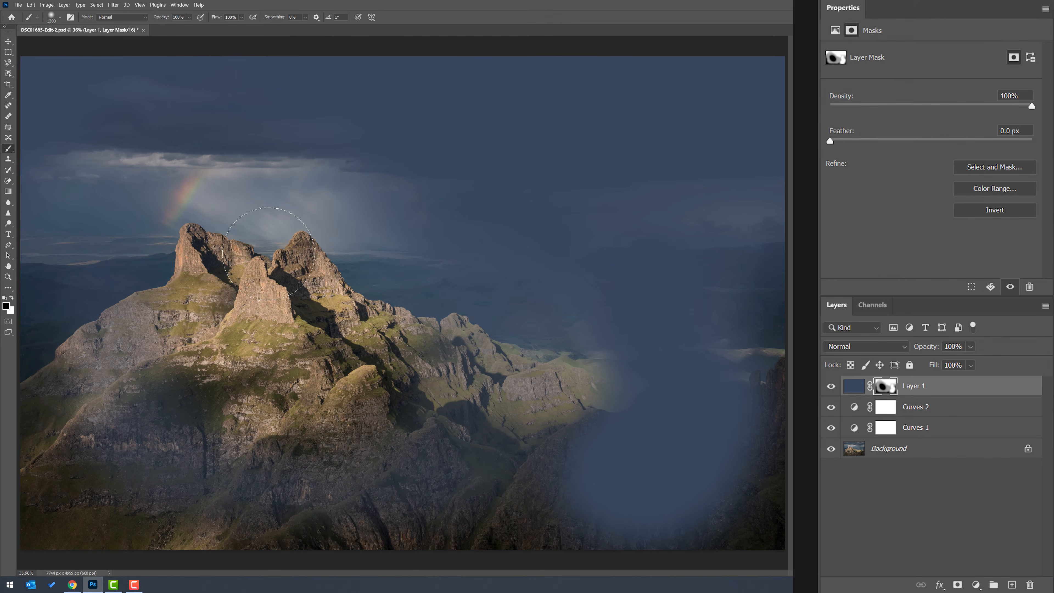
key("bracketleft")
key("bracketleft")
key("x")
mouse_move(253, 248)
left_mouse_down()
mouse_move(296, 246)
mouse_move(349, 330)
mouse_move(287, 395)
mouse_move(179, 289)
mouse_move(190, 308)
mouse_move(349, 344)
left_mouse_up()
key("x")
mouse_move(336, 291)
left_mouse_down()
mouse_move(318, 248)
mouse_move(287, 242)
mouse_move(356, 357)
mouse_move(233, 316)
mouse_move(257, 378)
mouse_move(170, 315)
mouse_move(132, 259)
mouse_move(224, 258)
mouse_move(269, 270)
mouse_move(299, 303)
left_mouse_up()
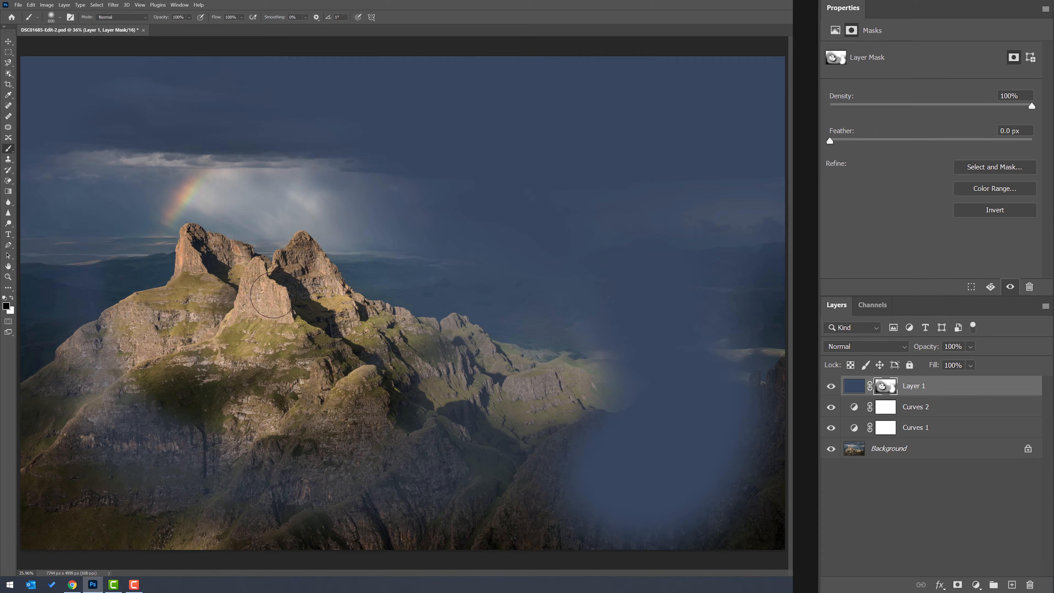
With a reduced brush, paint a white line on the mask along the ridge of the twin peaks
key("bracketleft")
key("bracketleft")
key("bracketleft")
mouse_move(184, 276)
left_mouse_down()
mouse_move(193, 233)
mouse_move(273, 271)
mouse_move(301, 243)
mouse_move(352, 305)
mouse_move(292, 264)
left_mouse_up()
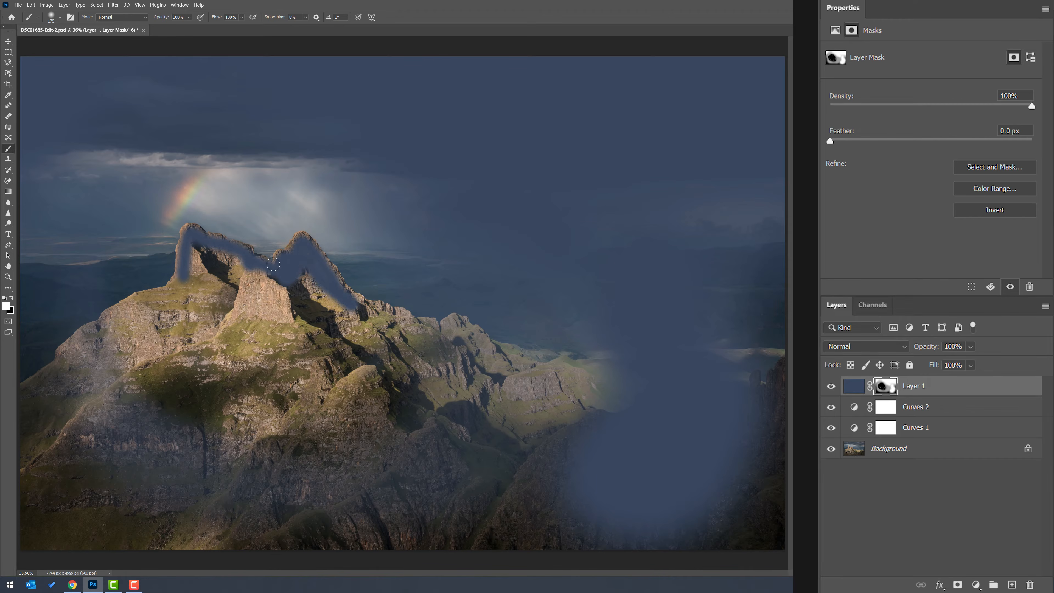
Paint white on the mask with a much smaller brush along the rocky outcrop beside the right-hand peak
key("ctrl+plus")
key("ctrl+plus")
key("ctrl+plus")
key("ctrl+plus")
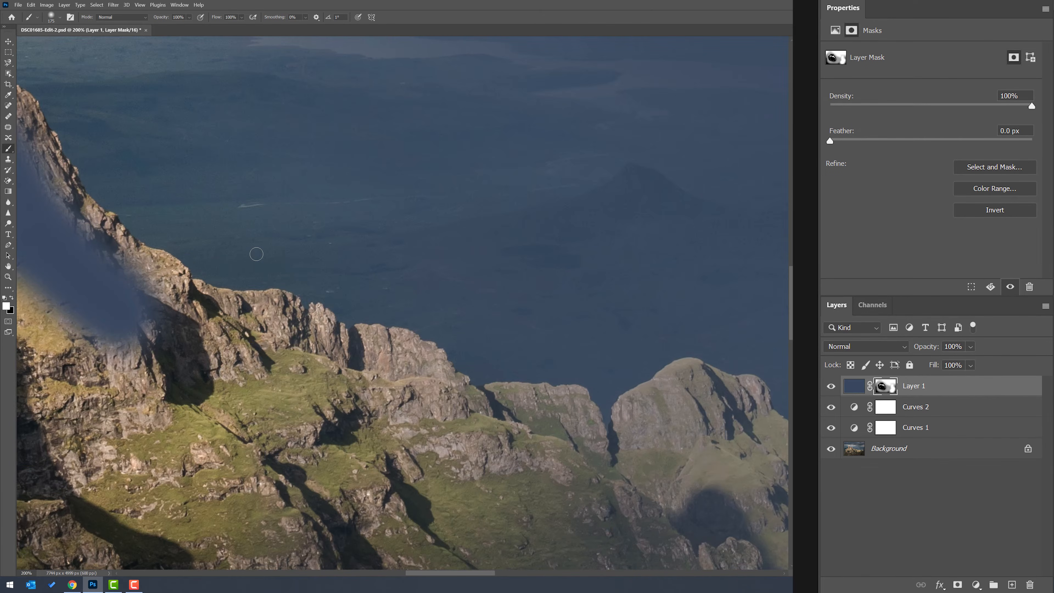
mouse_move(129, 125)
left_mouse_down()
mouse_move(647, 273)
mouse_move(527, 231)
mouse_move(538, 347)
left_mouse_up()
key("bracketleft")
key("bracketleft")
key("bracketleft")
key("bracketleft")
key("bracketleft")
key("bracketleft")
key("bracketleft")
key("bracketleft")
key("bracketleft")
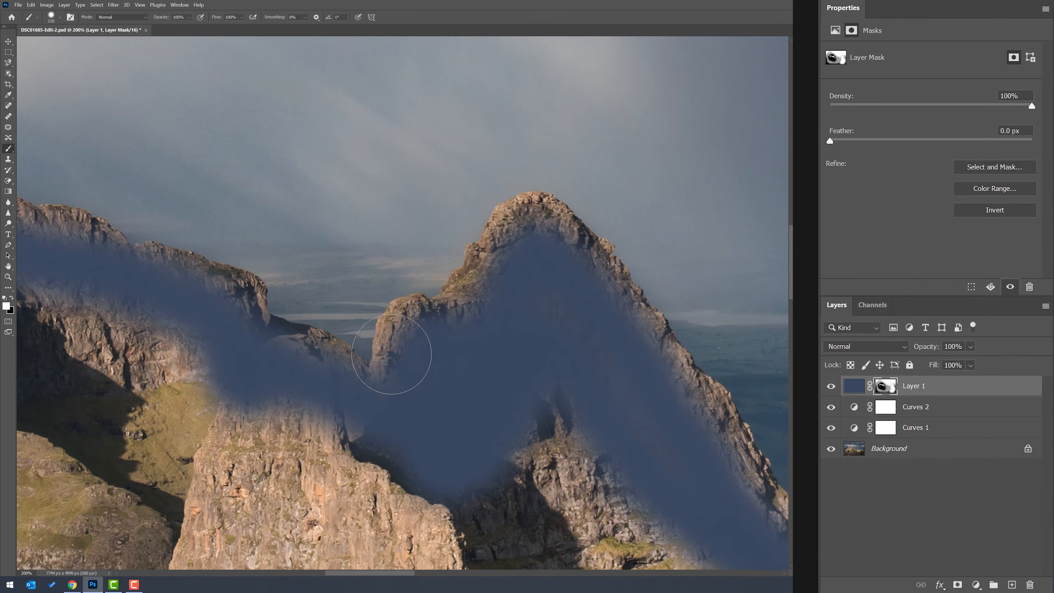
key("bracketleft")
mouse_move(380, 371)
left_mouse_down()
mouse_move(402, 308)
mouse_move(446, 305)
mouse_move(432, 319)
left_mouse_up()
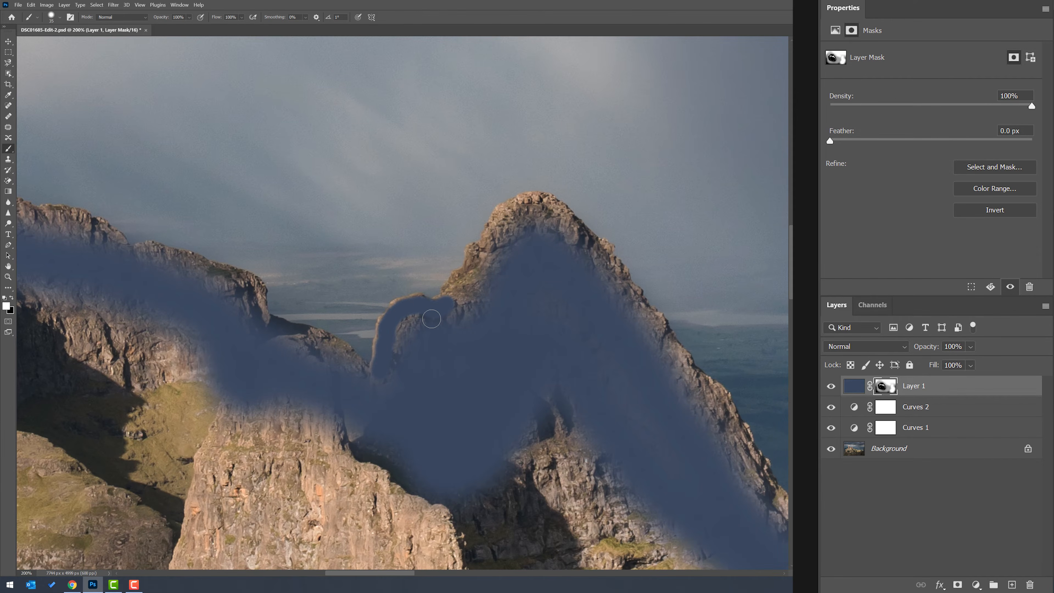
Refine the white mask area along the outcrop's upper and outer edges with an even finer brush
scroll(431, 319, "up", 3)
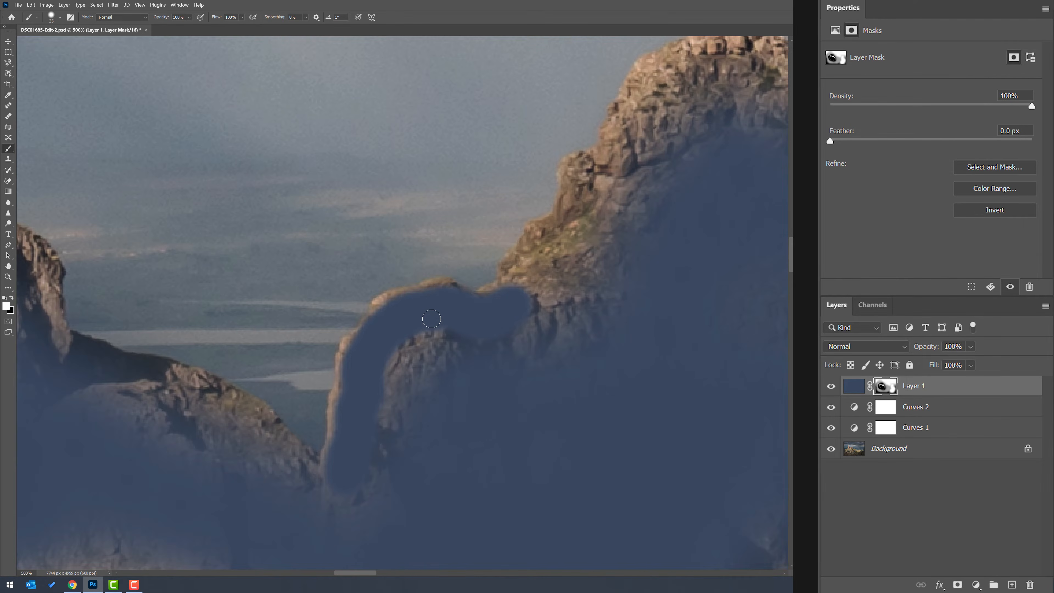
key("bracketleft")
key("bracketleft")
key("bracketleft")
mouse_move(375, 310)
left_mouse_down()
mouse_move(444, 286)
mouse_move(497, 287)
mouse_move(494, 301)
left_mouse_up()
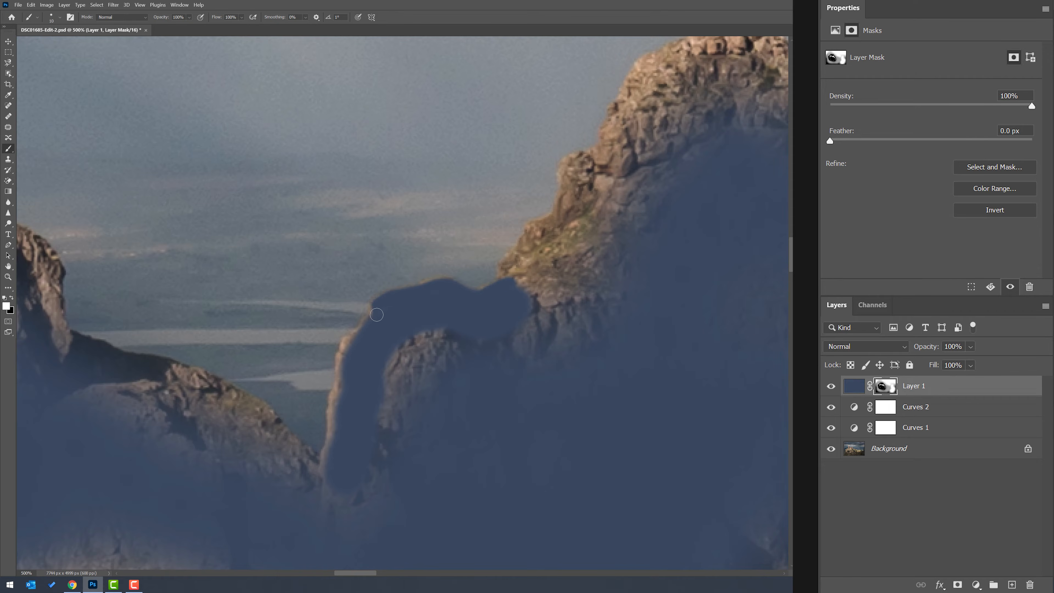
mouse_move(361, 333)
left_mouse_down()
mouse_move(343, 357)
mouse_move(329, 493)
left_mouse_up()
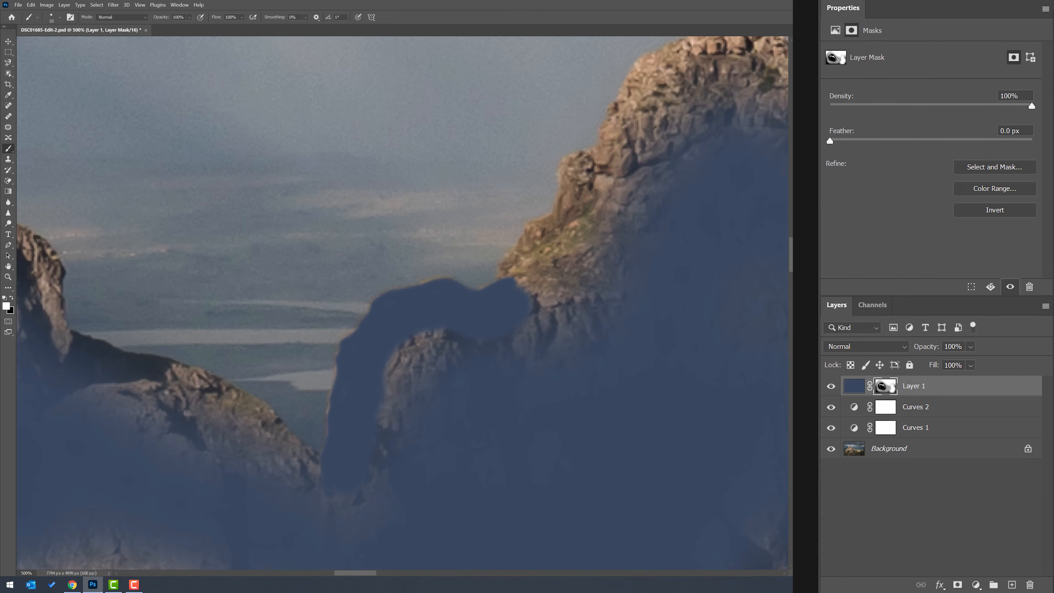
Inspect the Layer 1 mask on its own, from the outcrop's painted edge out to the whole image
left_click(883, 388, "alt")
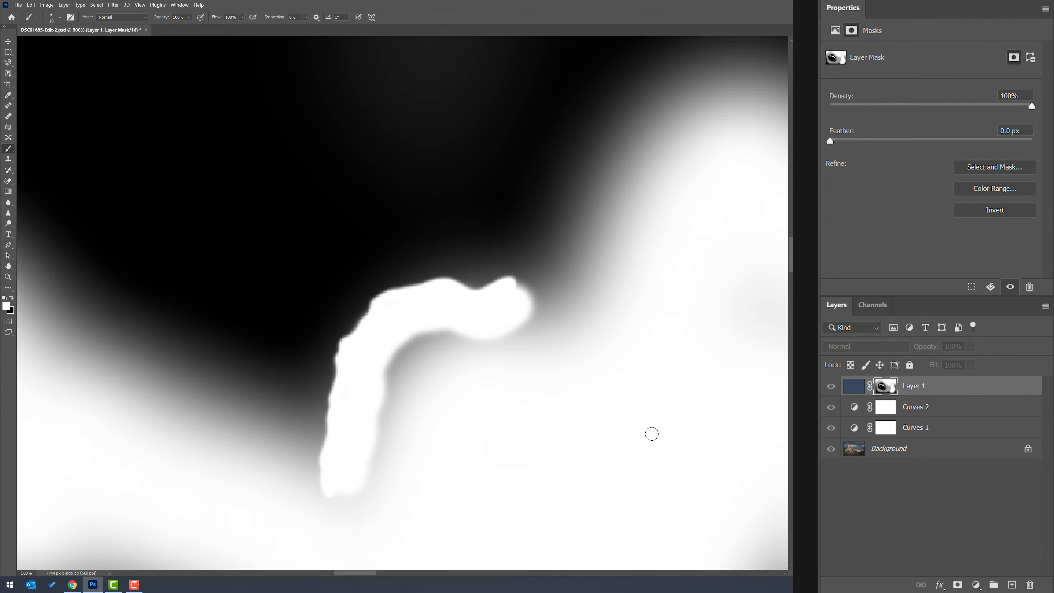
key("ctrl+minus")
key("ctrl+minus")
key("ctrl+minus")
key("ctrl+minus")
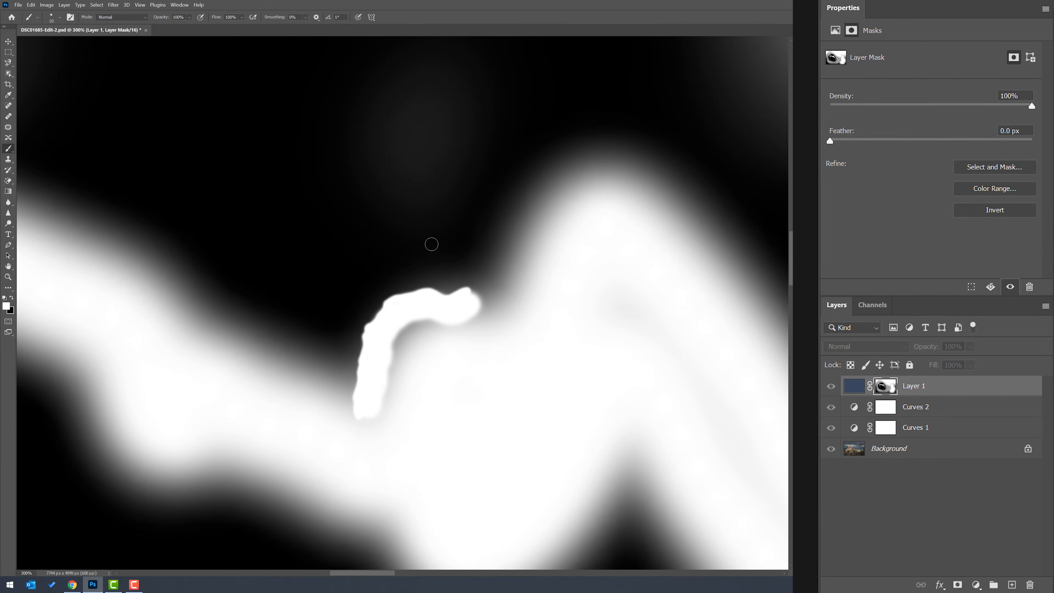
key("ctrl+minus")
key("ctrl+minus")
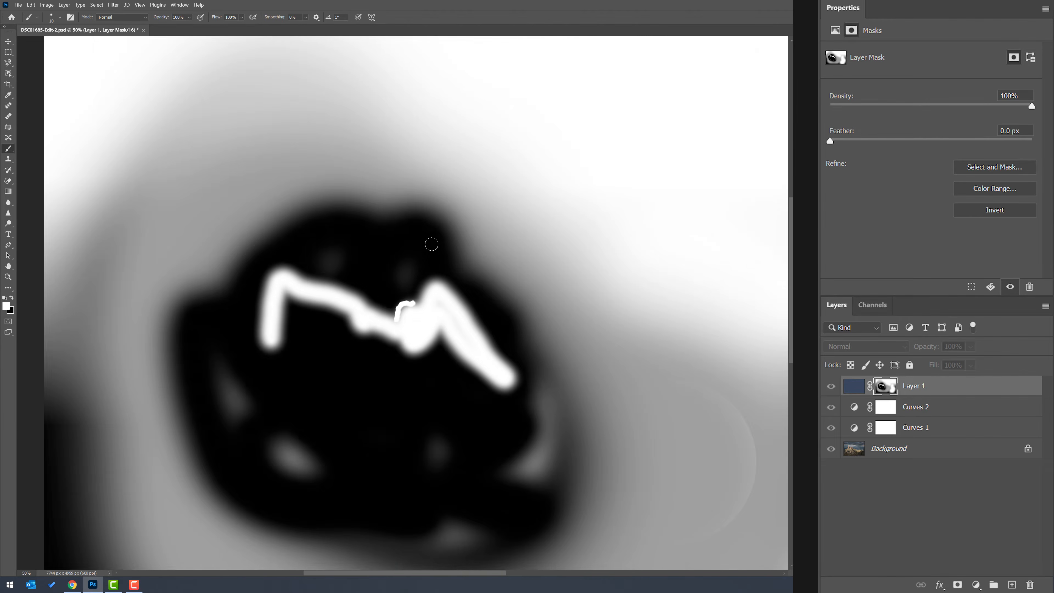
key("ctrl+minus")
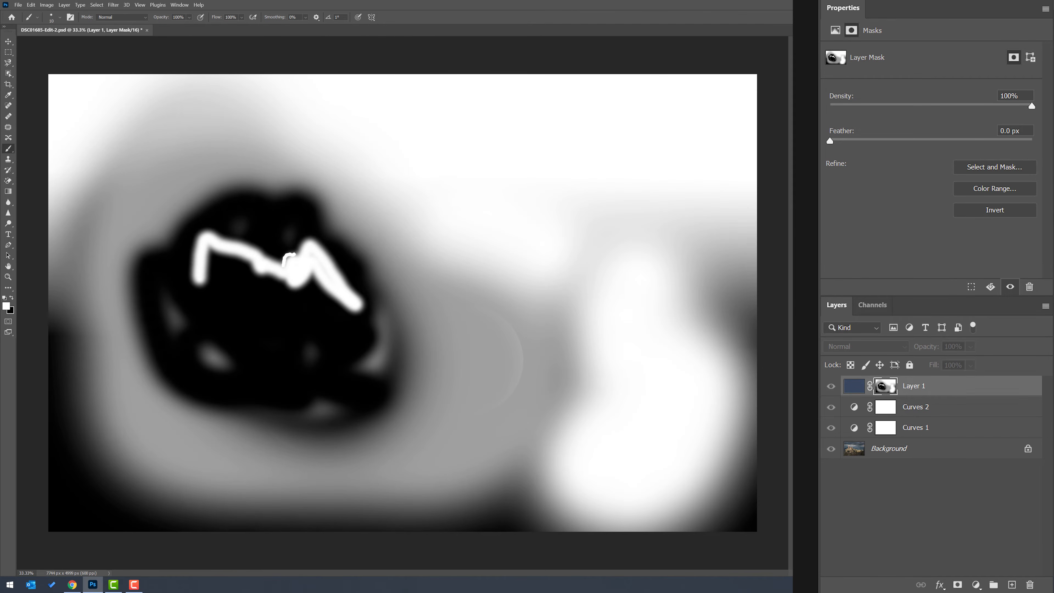
left_click(886, 395, "alt")
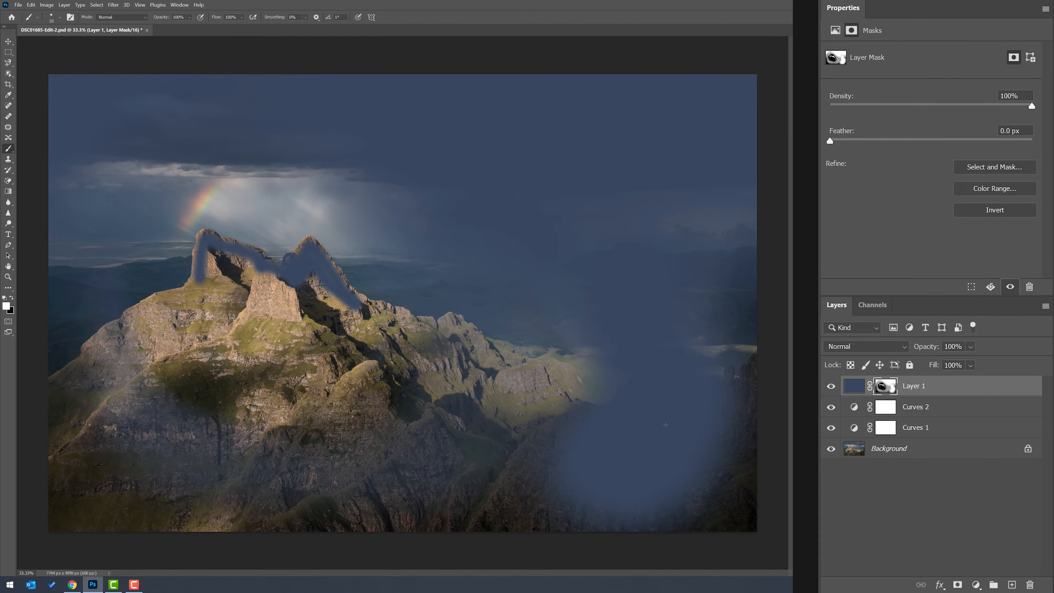
Select the whole canvas, fill the Layer 1 mask with black, inspect the mask and deselect
key("ctrl+a")
key("ctrl+BackSpace")
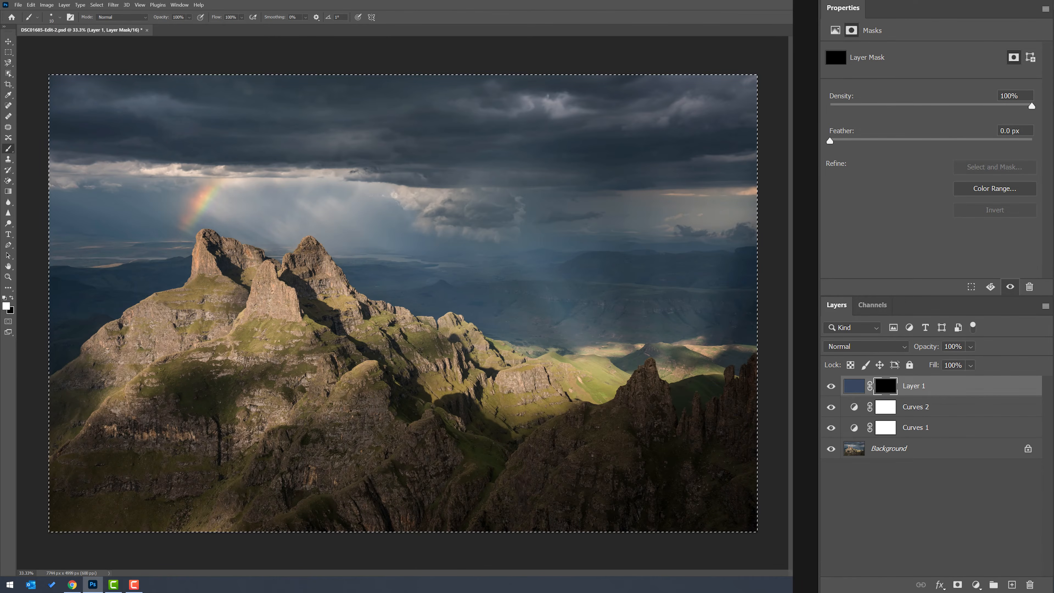
left_click(887, 392, "alt")
left_click(887, 392, "alt")
key("ctrl+d")
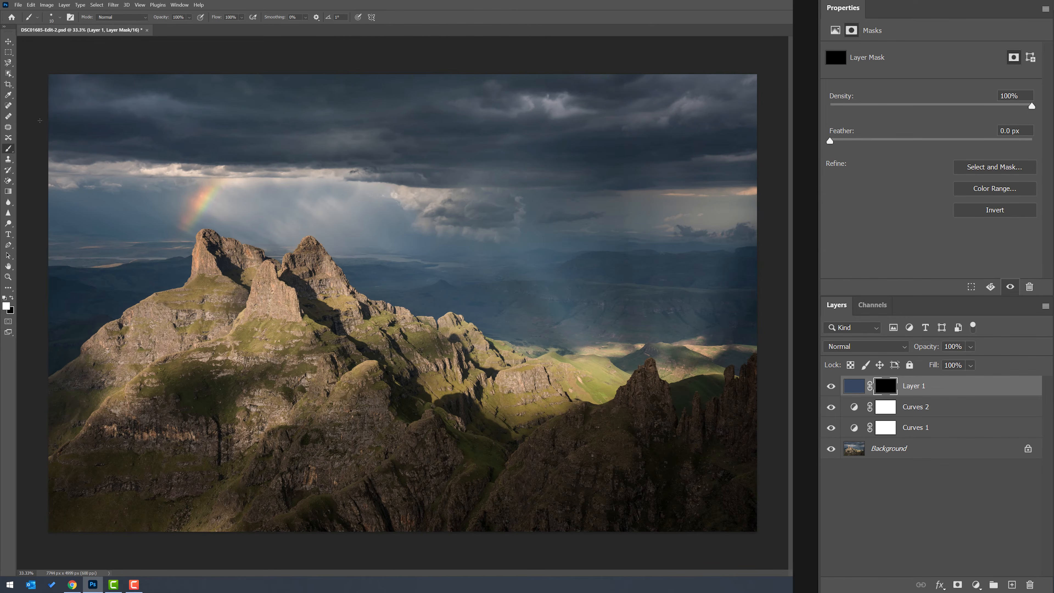
Try vertical white gradients on the Layer 1 mask across the horizon, one at 100% and one at 50% opacity, undoing each
left_click(8, 191)
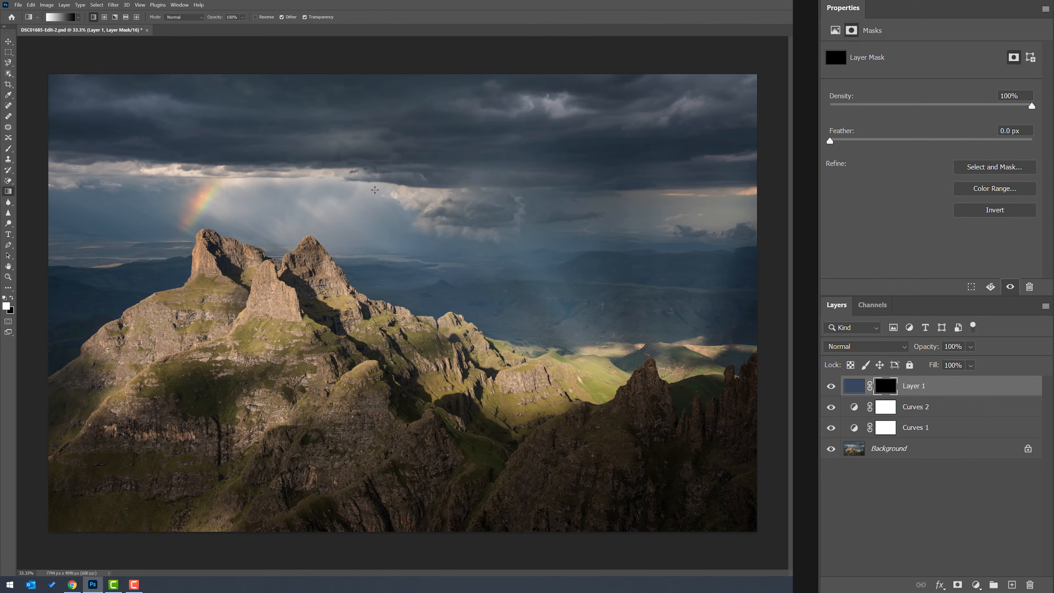
left_click_drag(390, 219, 393, 317)
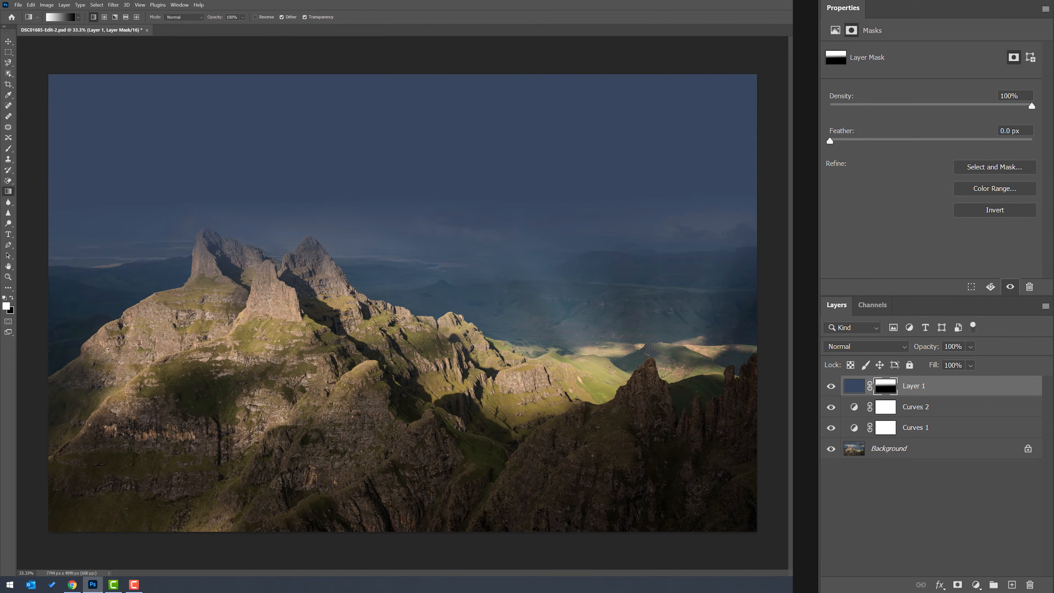
key("ctrl+z")
key("5")
left_click_drag(383, 211, 378, 291)
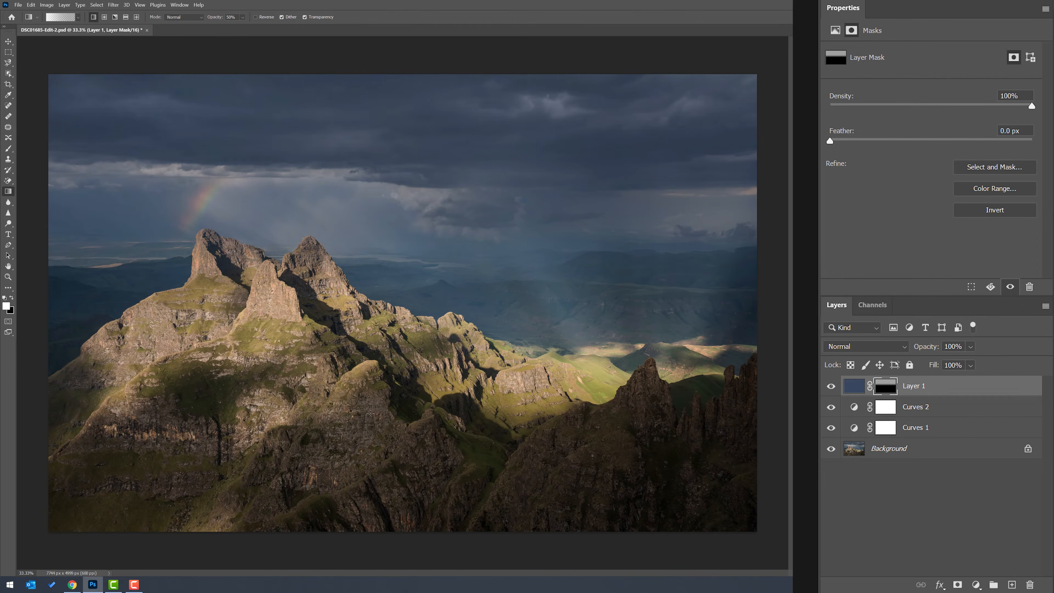
key("ctrl+z")
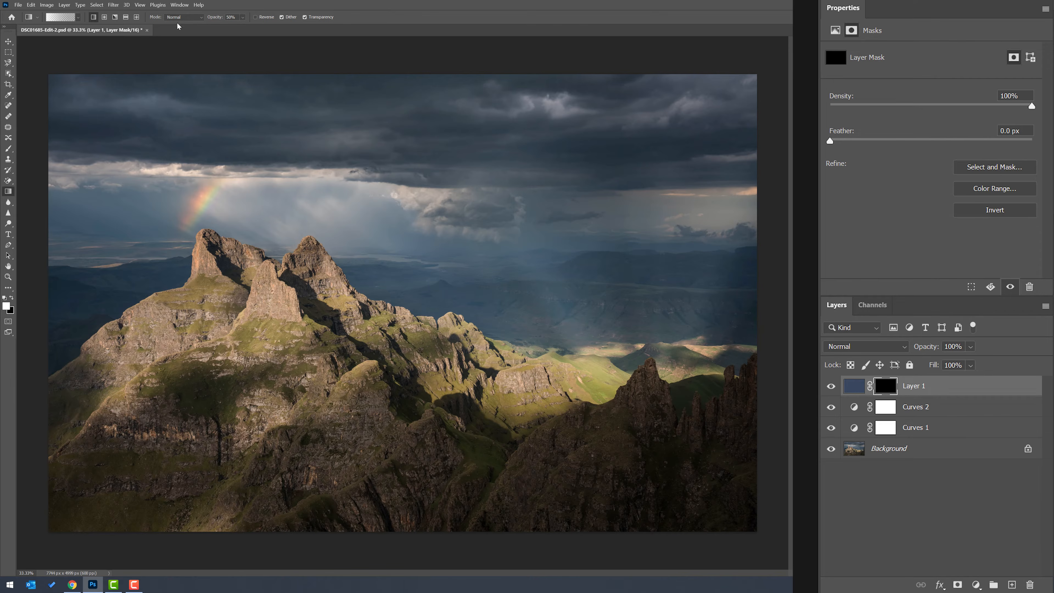
Try painting the twin peaks white on the Layer 1 mask with a resized Brush at 100% opacity, and undo the painting
left_click(9, 150)
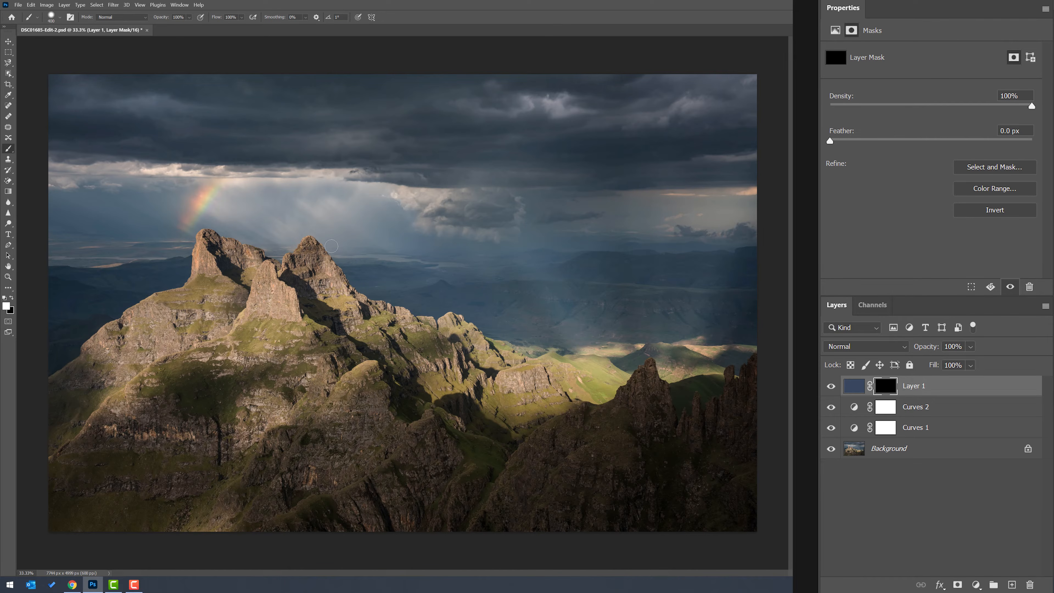
key("bracketright")
key("bracketright")
key("bracketright")
key("bracketright")
key("bracketright")
key("bracketleft")
key("bracketleft")
key("bracketleft")
key("bracketleft")
key("bracketleft")
key("bracketleft")
key("bracketleft")
key("bracketleft")
key("bracketleft")
key("bracketleft")
key("bracketleft")
mouse_move(205, 274)
left_mouse_down()
mouse_move(209, 241)
mouse_move(241, 256)
mouse_move(268, 283)
mouse_move(222, 261)
mouse_move(223, 277)
mouse_move(277, 304)
mouse_move(264, 269)
mouse_move(242, 283)
mouse_move(261, 272)
mouse_move(290, 288)
mouse_move(310, 250)
mouse_move(354, 305)
mouse_move(318, 280)
mouse_move(313, 299)
mouse_move(281, 305)
mouse_move(302, 321)
left_mouse_up()
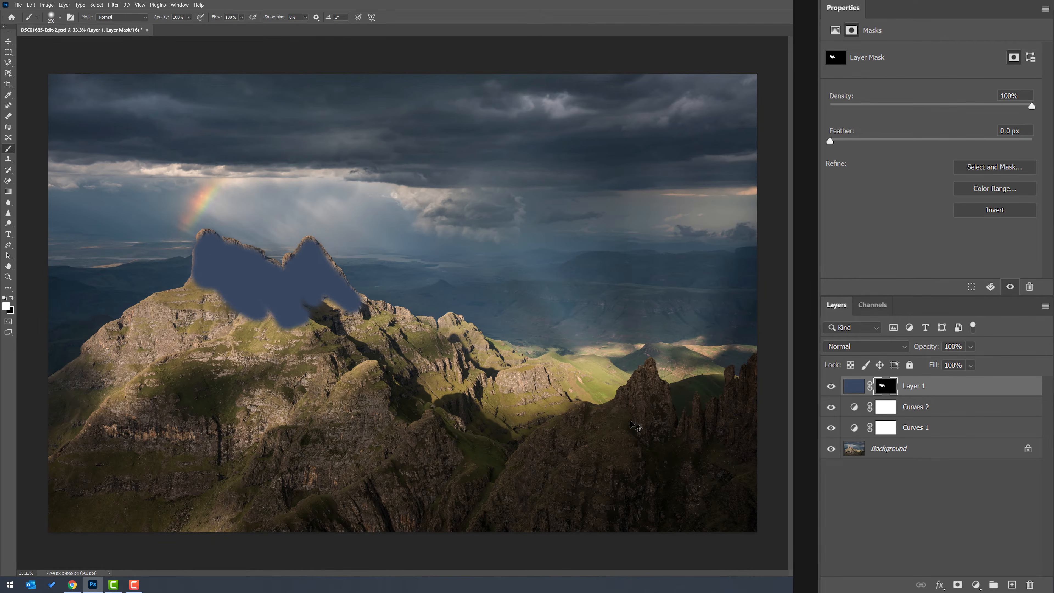
key("ctrl+z")
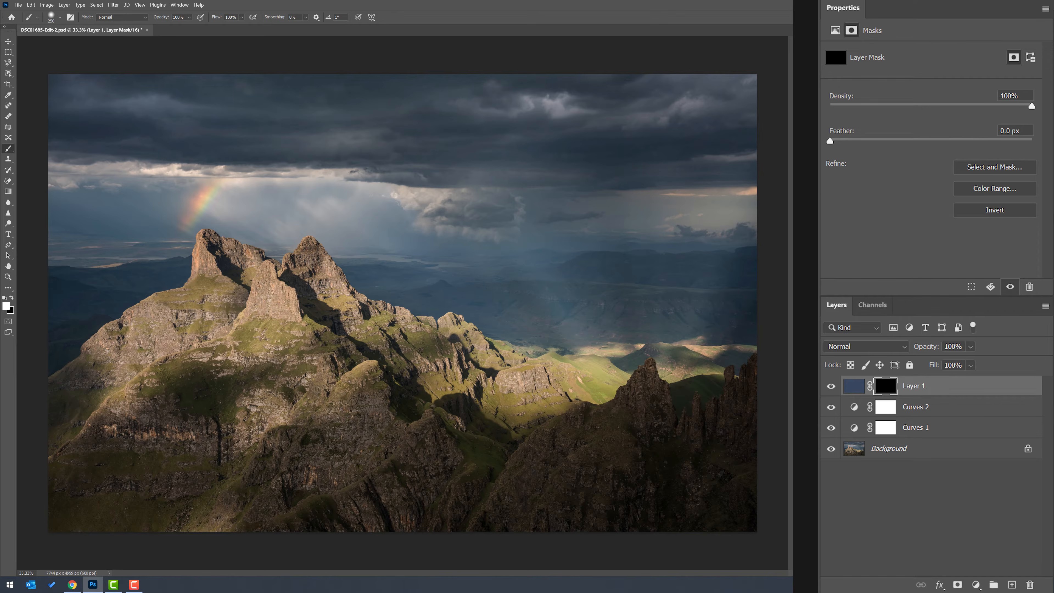
Delete Layer 1, and activate the Gradient tool with black as the foreground colour
right_click(951, 388)
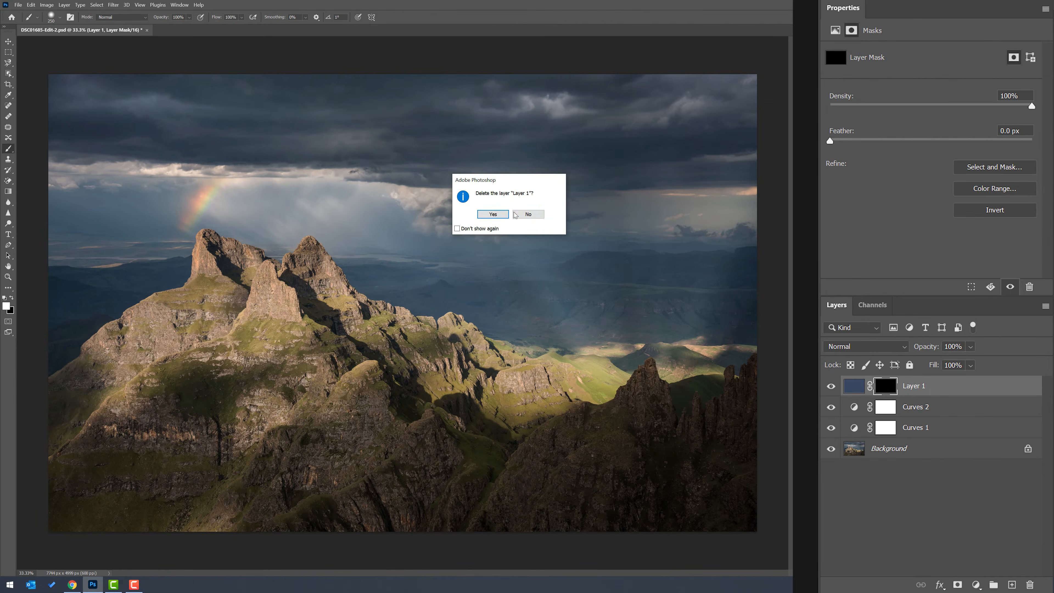
left_click(493, 215)
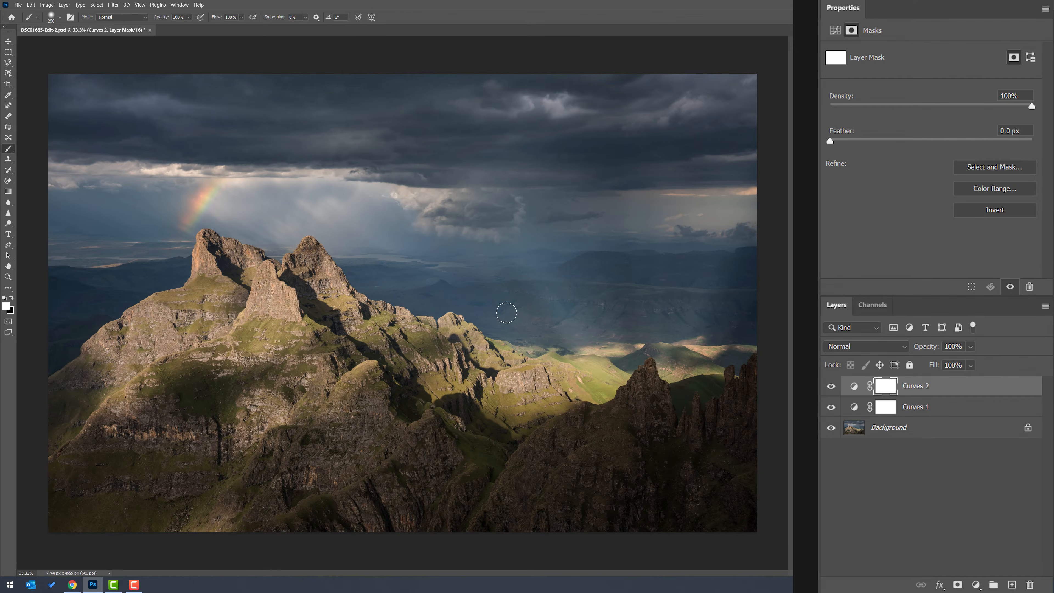
key("g")
key("x")
key("ctrl+0")
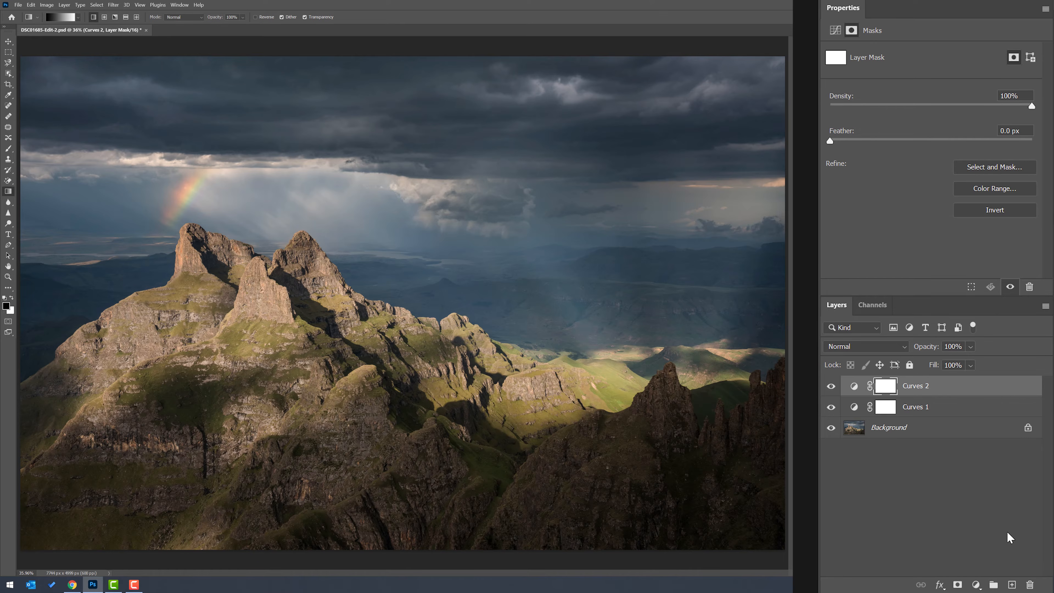
Add a new Curves adjustment layer above Curves 2 and enable its on-image adjustment tool
left_click(976, 584)
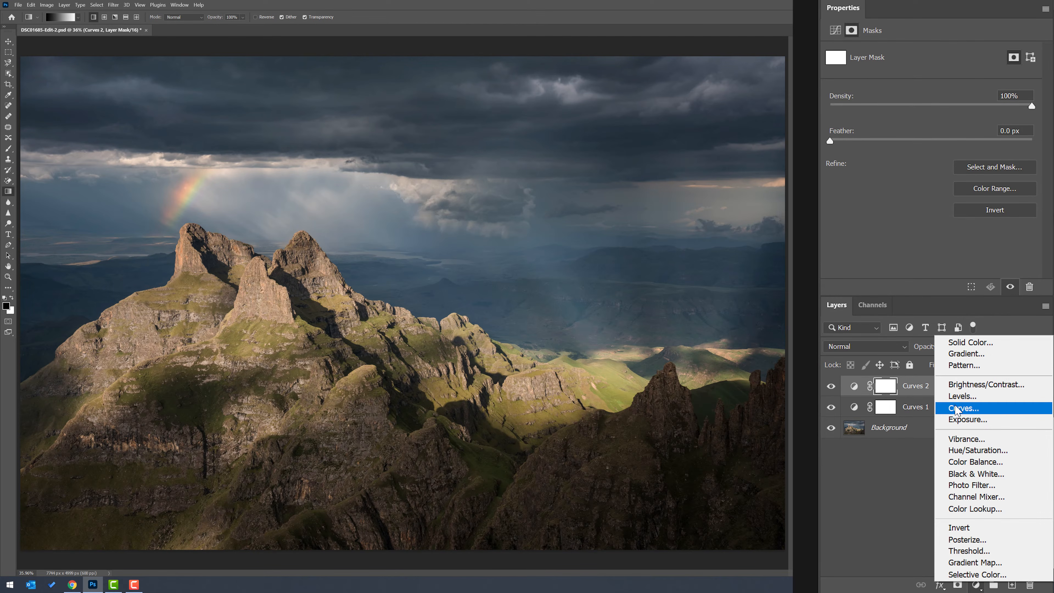
left_click(960, 408)
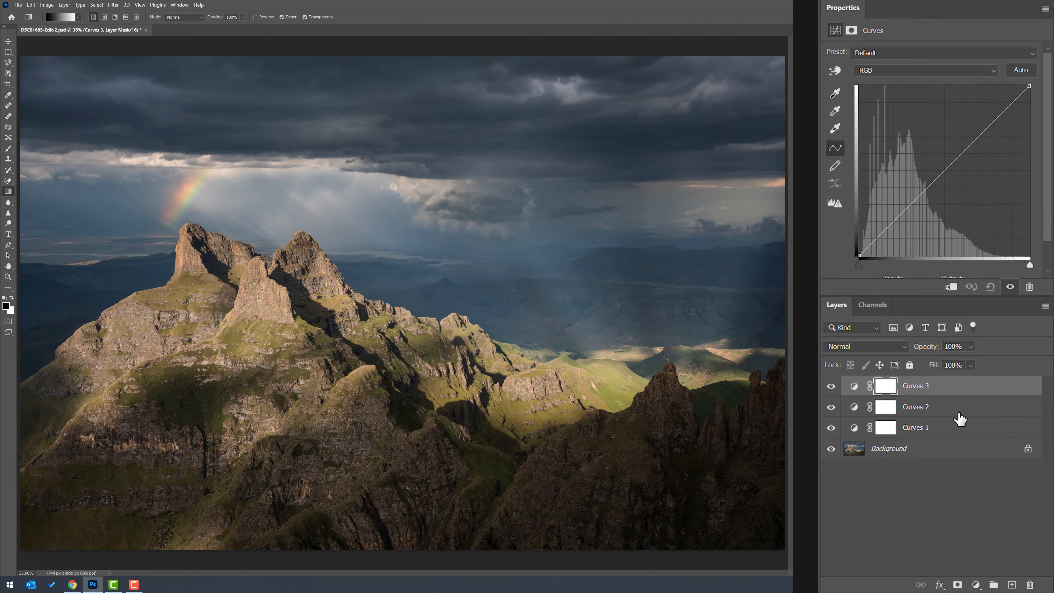
left_click(834, 71)
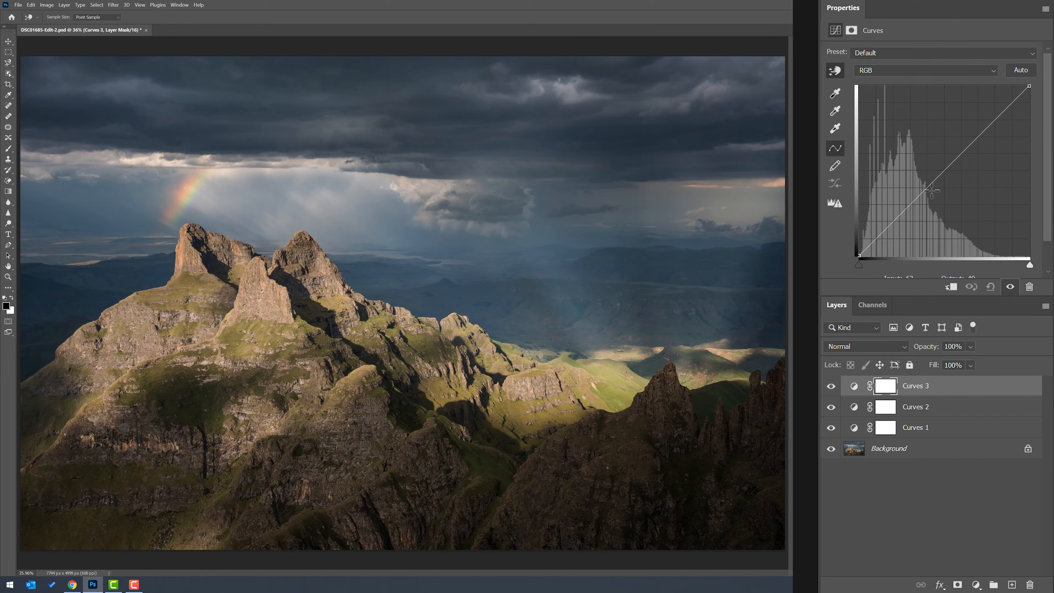
Raise the midtones and slightly lower the shadows on the Curves 3 curve, and compare the image with the layer hidden and shown
left_click(927, 182)
left_click_drag(928, 182, 928, 180)
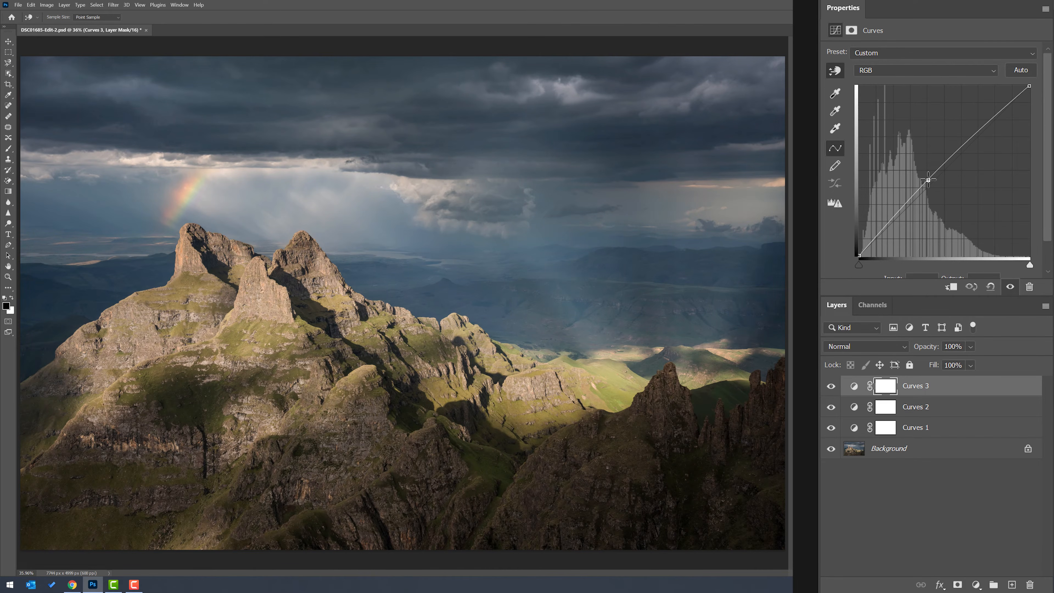
left_click_drag(874, 240, 871, 244)
left_click_drag(927, 180, 924, 186)
left_click_drag(872, 244, 873, 246)
left_click(831, 386)
left_click(831, 386)
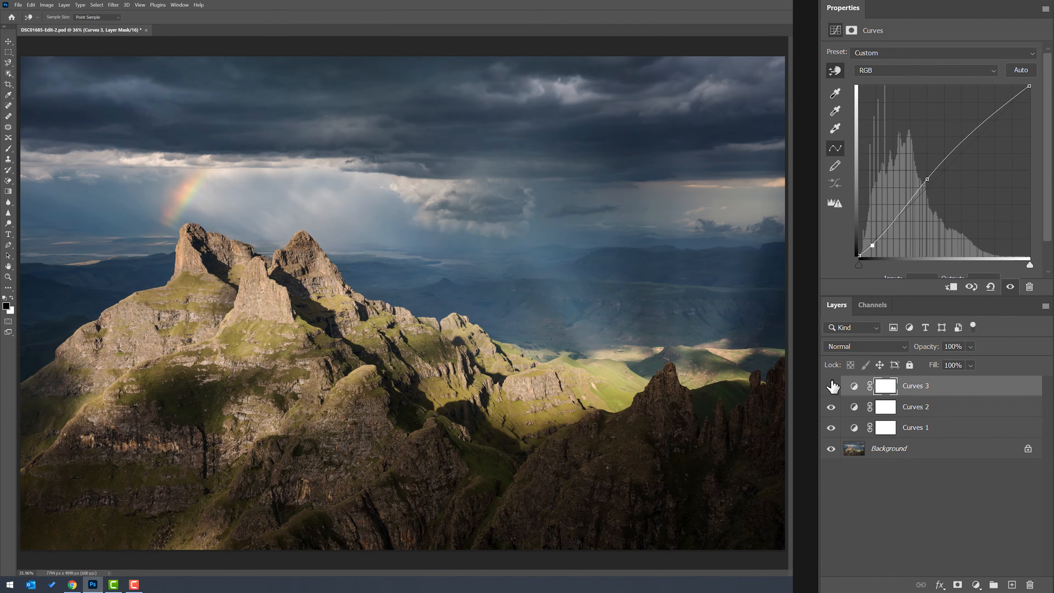
Compare the image with Curves 3 hidden and shown, checking the midtone and shadow points on its curve
left_click(831, 386)
left_click(831, 386)
left_click(831, 386)
left_click(831, 387)
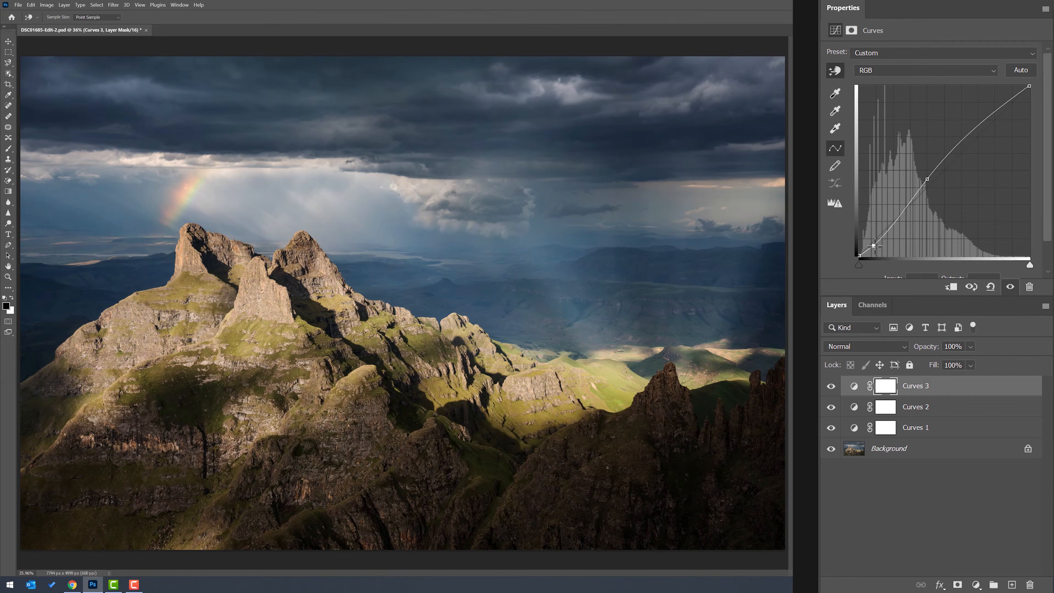
left_click(927, 179)
left_click(873, 245)
left_click(831, 386)
left_click(831, 386)
Limit Curves 3 to the upper sky with a vertical white-to-black gradient on its mask, running down across the cloud base
left_click(884, 390)
key("g")
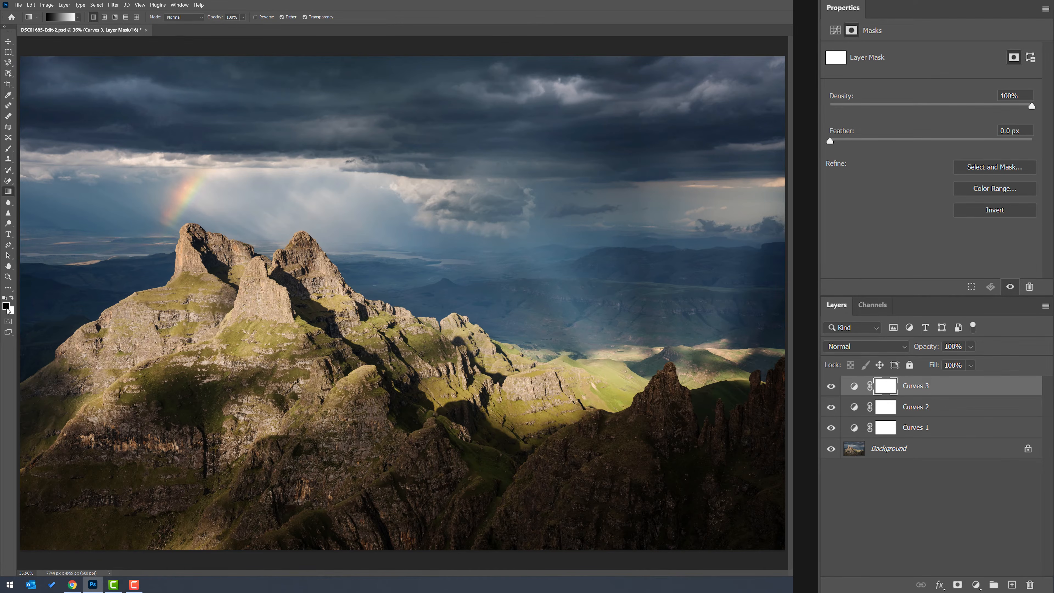
key("x")
left_click_drag(419, 133, 420, 191)
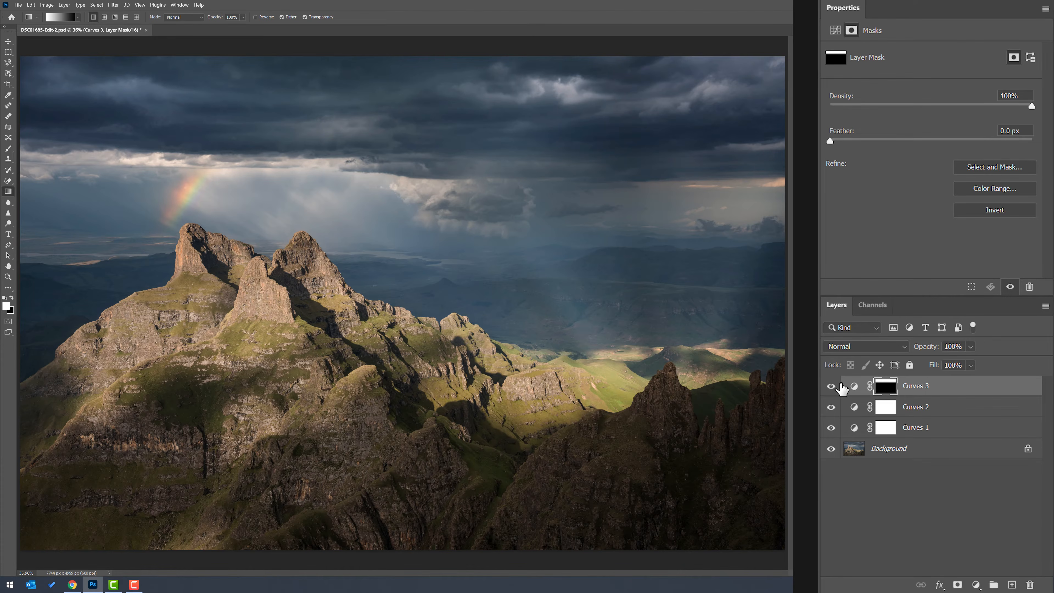
View the Curves 3 mask on its own, and compare the image with the masked layer hidden and shown
left_click(888, 388, "alt")
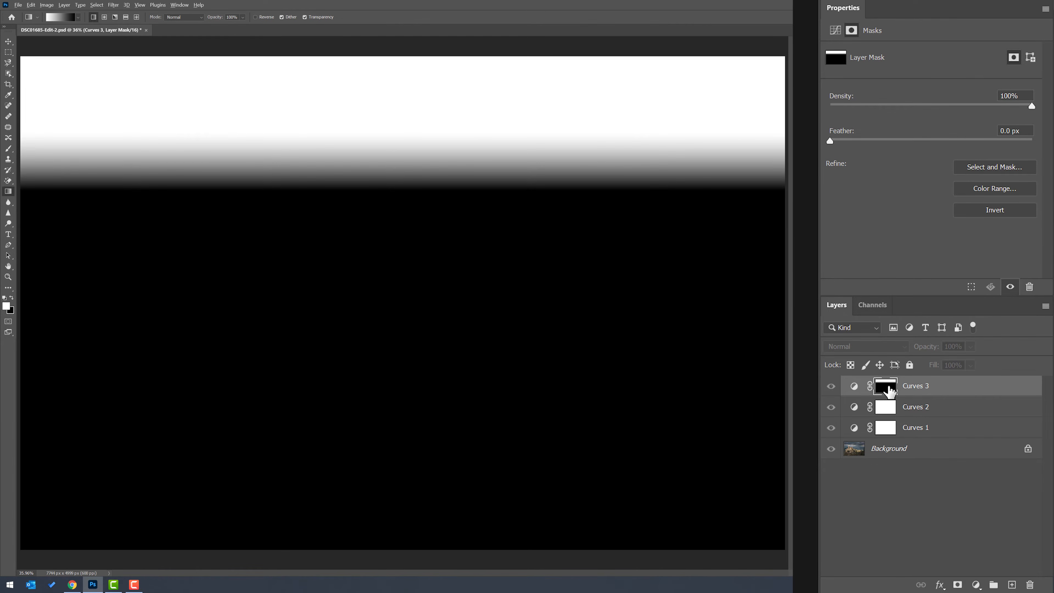
left_click(877, 384, "alt")
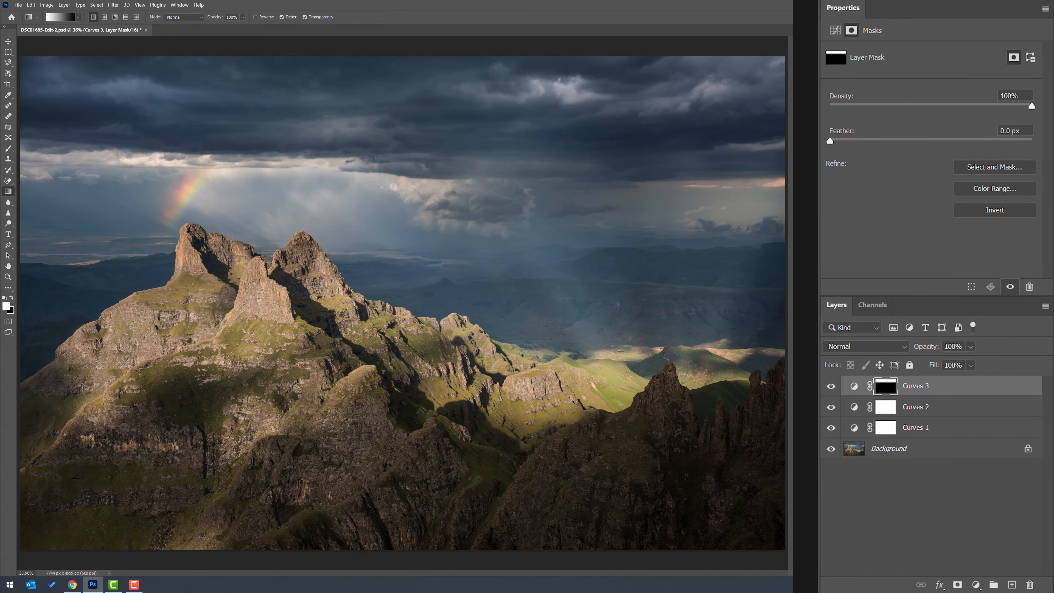
left_click(830, 386)
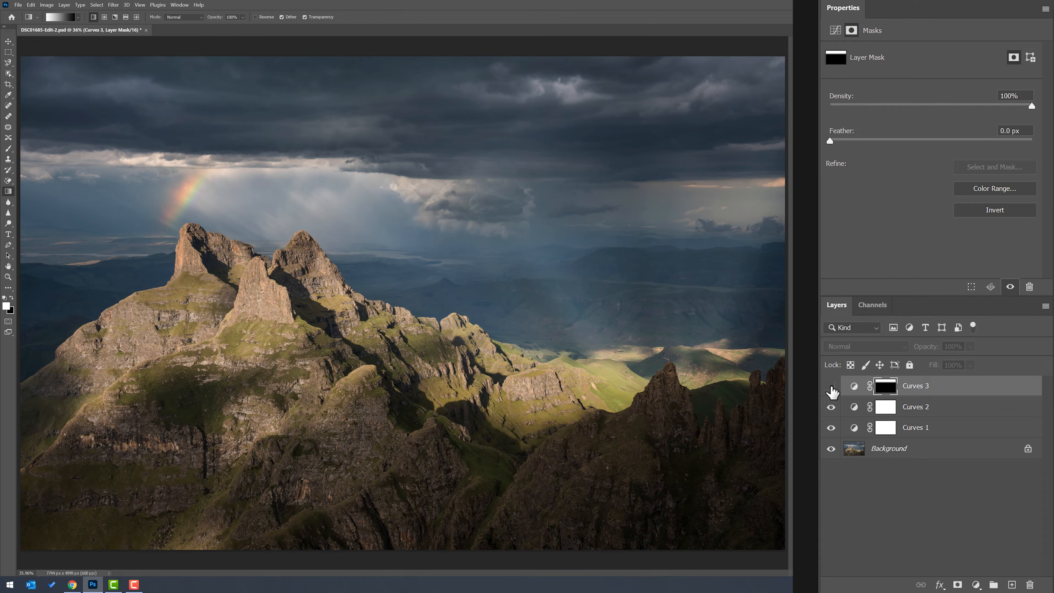
left_click(830, 386)
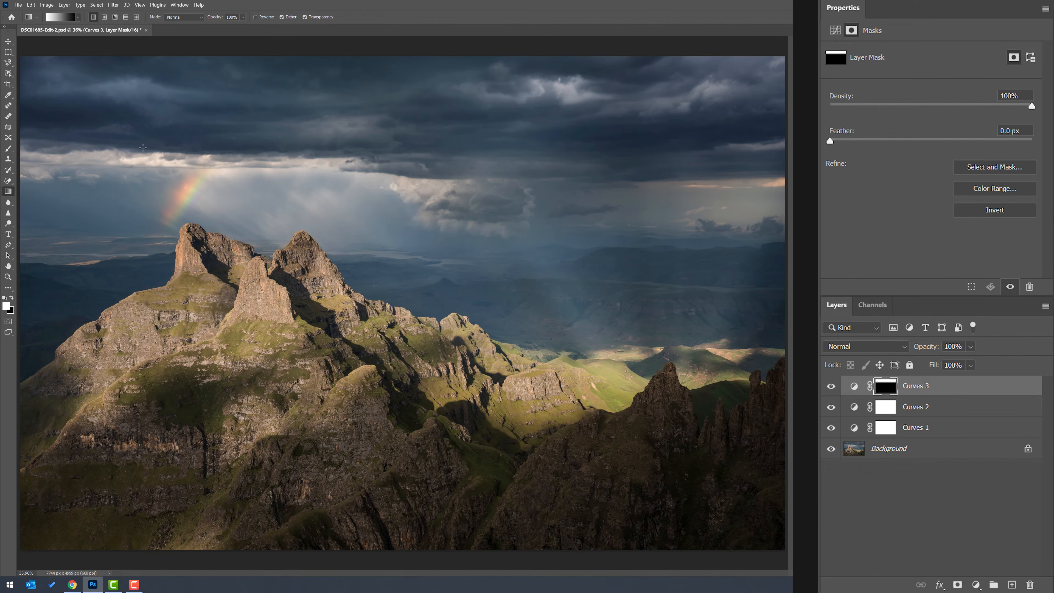
Set the Curves 3 blend mode to Luminosity and compare the image with the layer hidden and shown
left_click(904, 346)
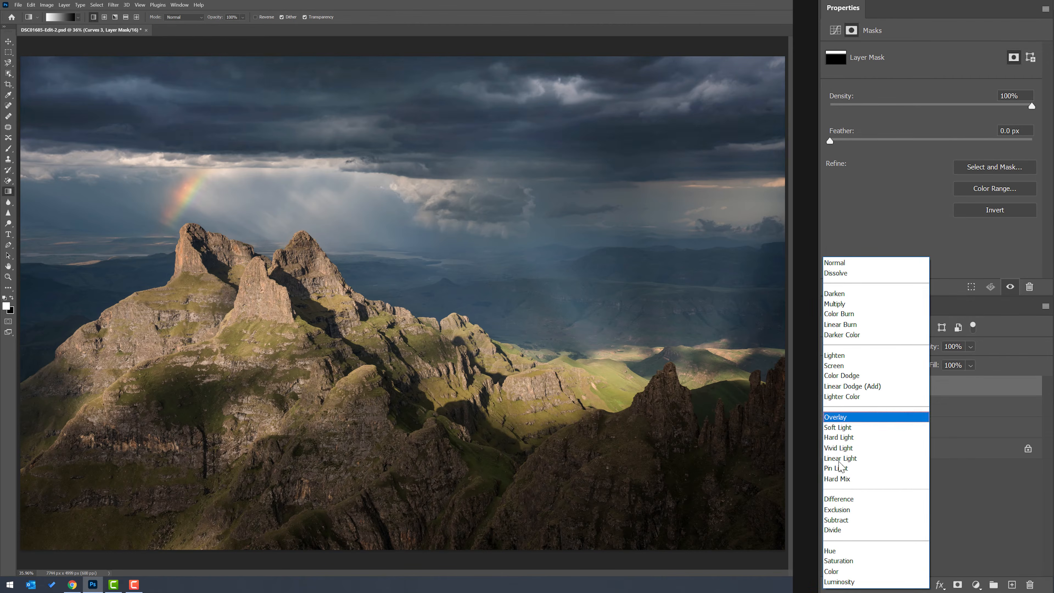
left_click(837, 582)
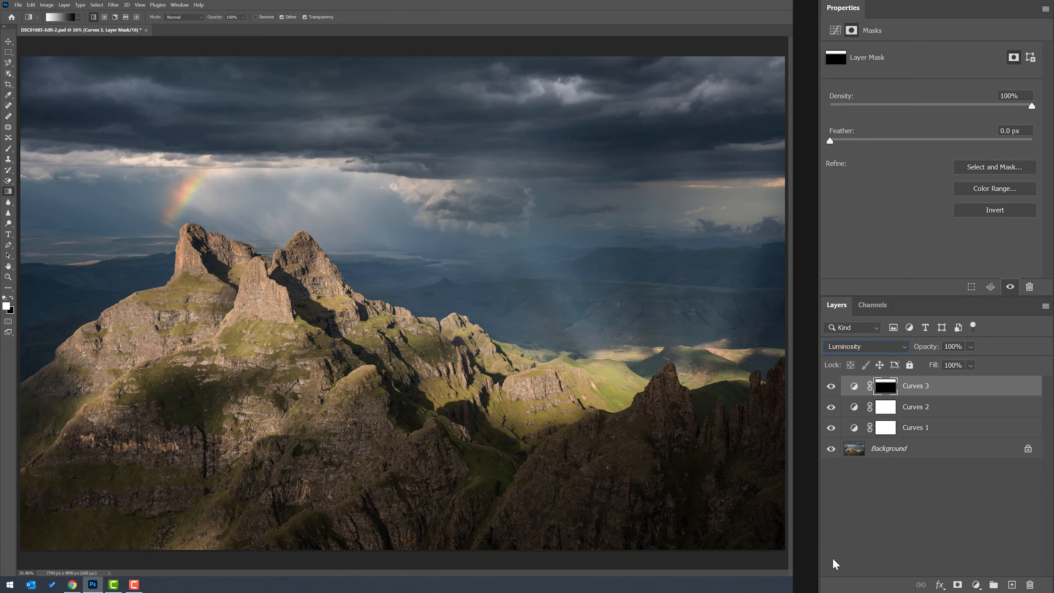
left_click(832, 387)
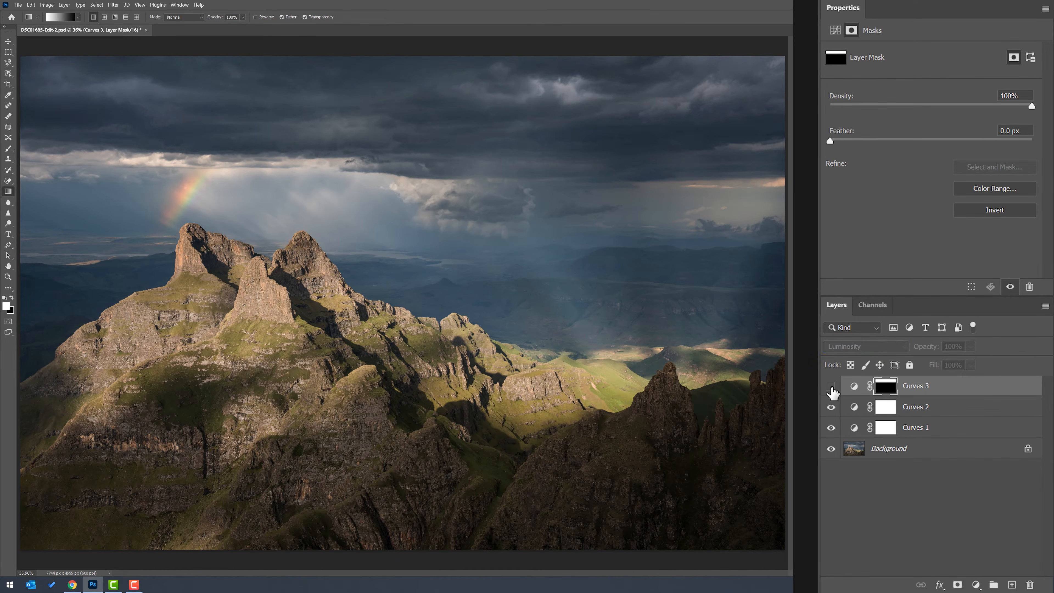
left_click(831, 387)
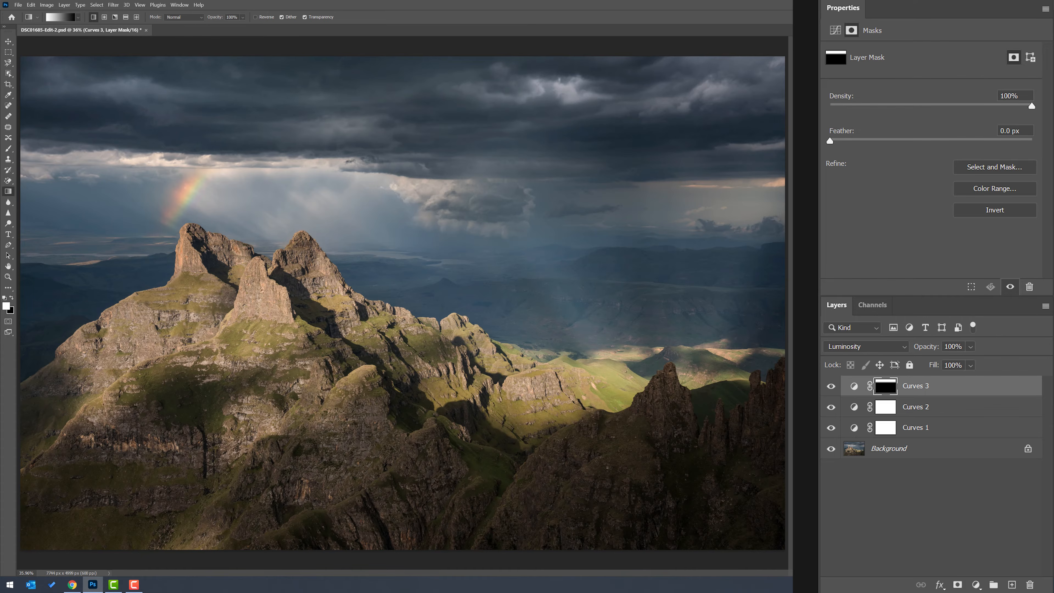
Paint black over the right half of the sky on the Curves 3 mask with an enlarged Brush at 50% opacity
left_click(9, 149)
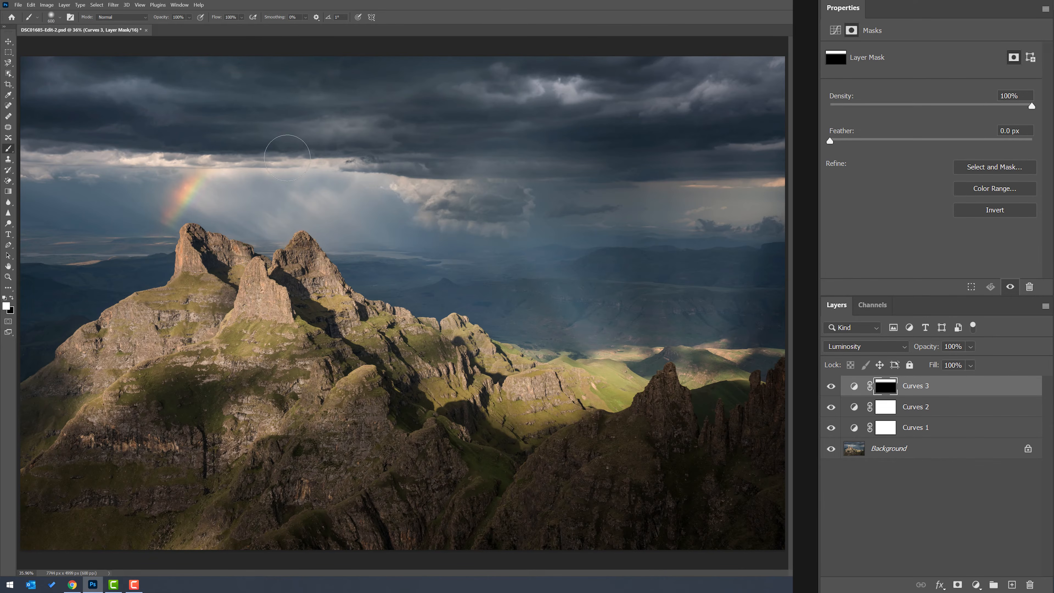
key("x")
key("bracketright")
key("bracketright")
key("bracketright")
key("bracketright")
key("bracketright")
key("bracketright")
key("bracketright")
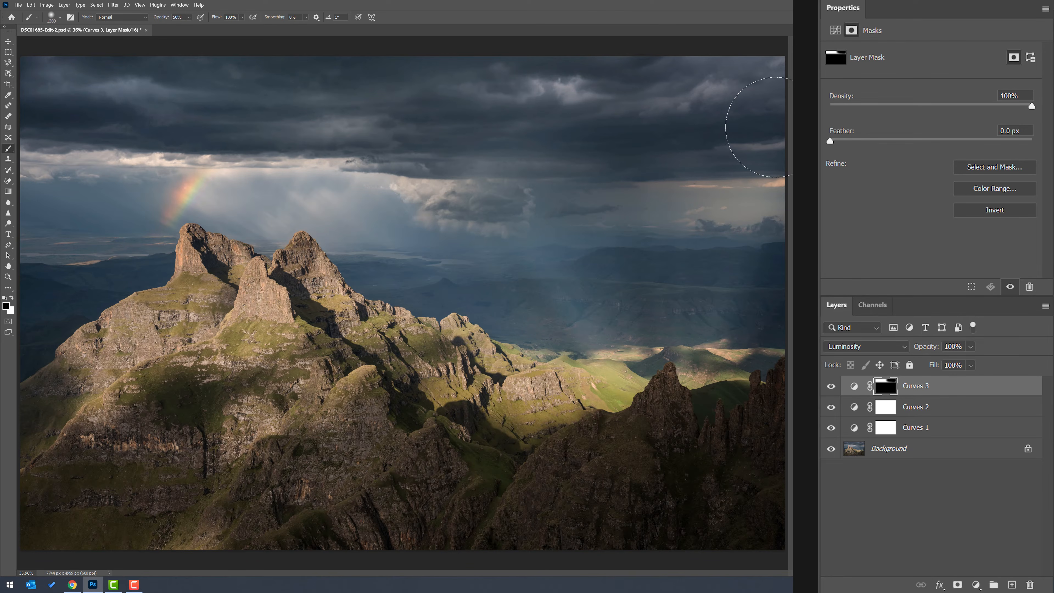
Display the Curves 3 mask on its own, darken the leftover grey in its upper-right area with black, and return to the image
left_click(891, 387, "alt")
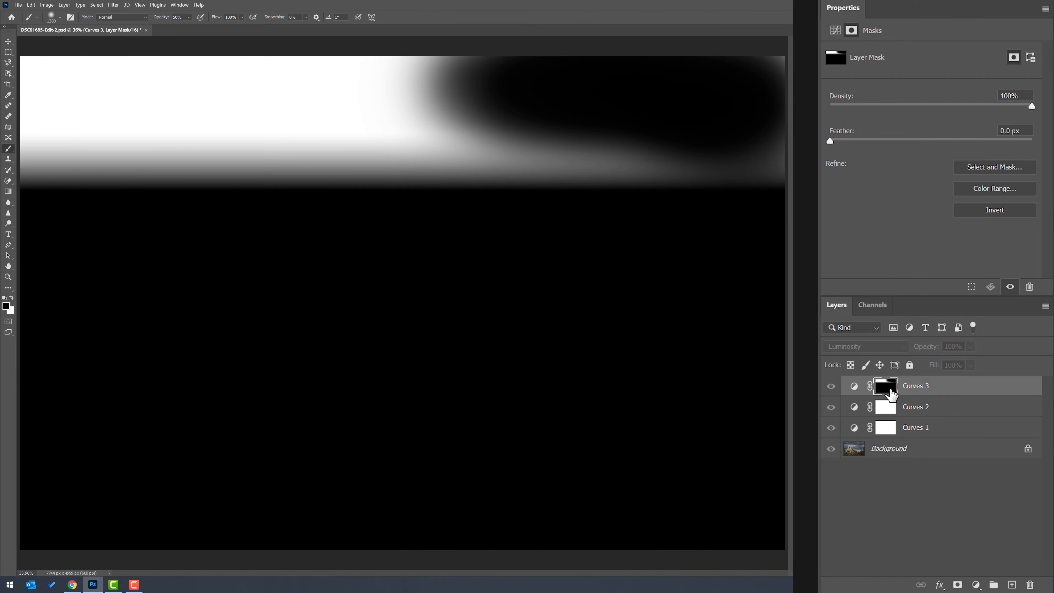
mouse_move(764, 49)
left_mouse_down()
mouse_move(758, 70)
mouse_move(772, 64)
mouse_move(777, 161)
mouse_move(699, 76)
left_mouse_up()
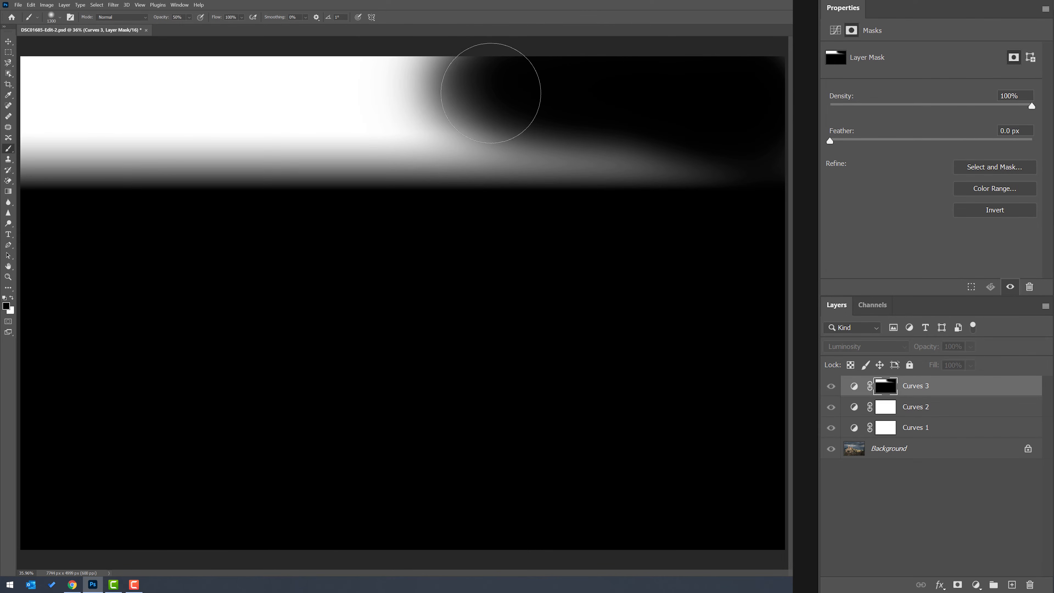
left_click(886, 386, "alt")
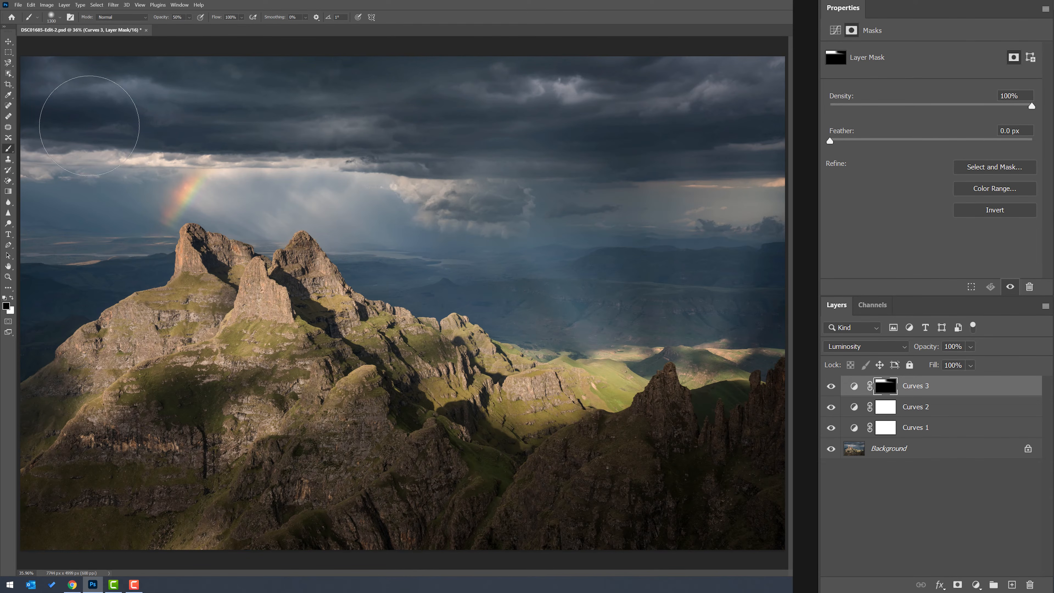
Paint black on the Curves 3 mask over the bright cloud edge above the rainbow with the Brush reduced to 200 px, and inspect the mask
key("bracketleft")
key("bracketleft")
key("bracketleft")
key("bracketleft")
key("bracketleft")
key("bracketleft")
key("bracketleft")
key("bracketleft")
key("bracketleft")
key("bracketleft")
key("bracketleft")
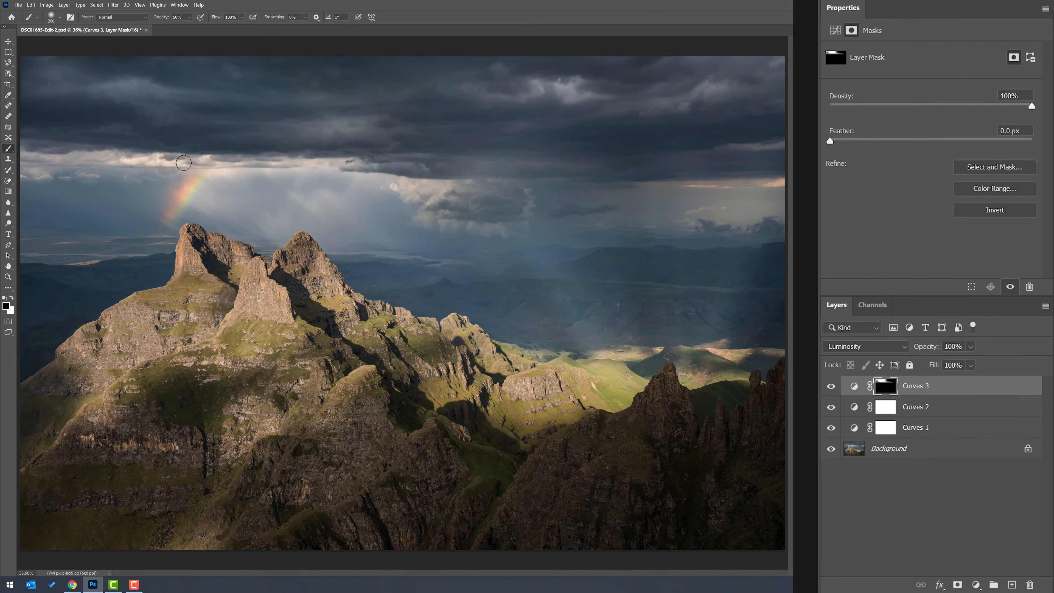
left_click(884, 387, "alt")
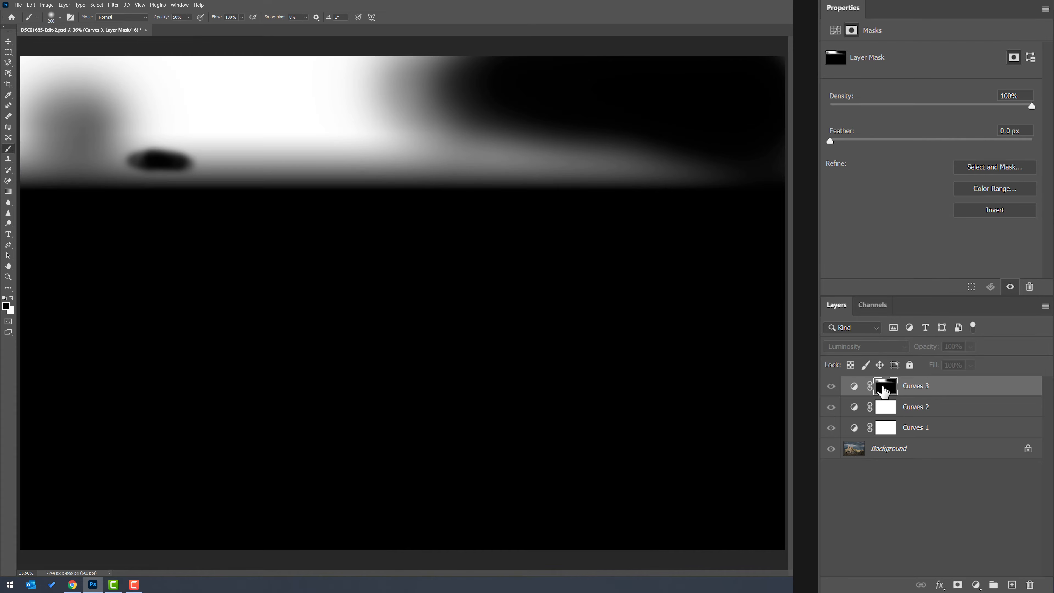
left_click(883, 388, "alt")
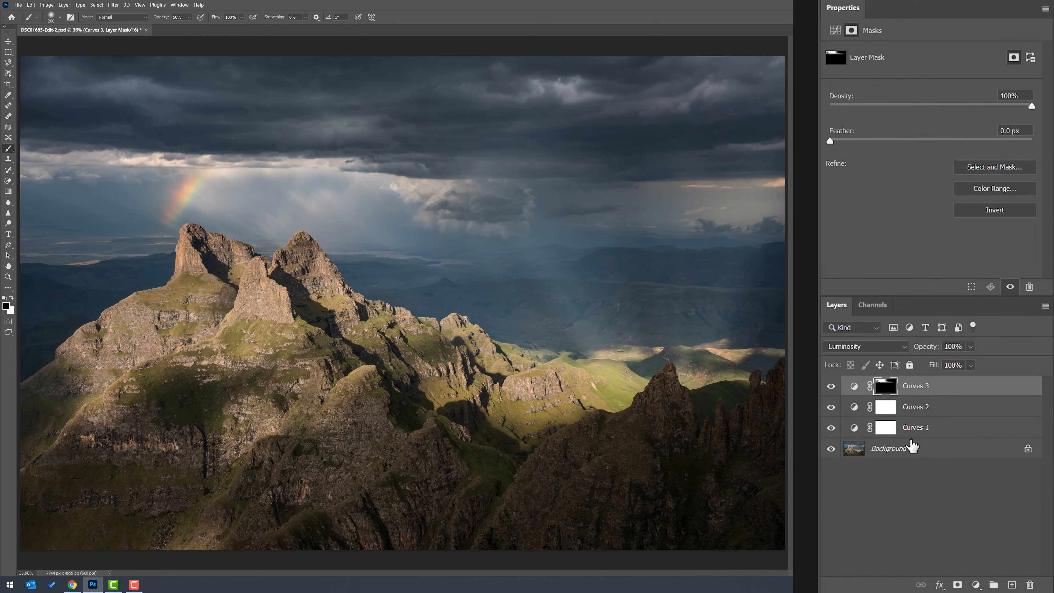
Compare the image with Curves 3 and its repainted mask hidden and shown
left_click(831, 386)
left_click(831, 386)
left_click(832, 386)
left_click(832, 387)
Add a Curves adjustment layer above Curves 3 and limit it to the lower-right corner with a diagonal gradient mask, inverted
left_click(976, 584)
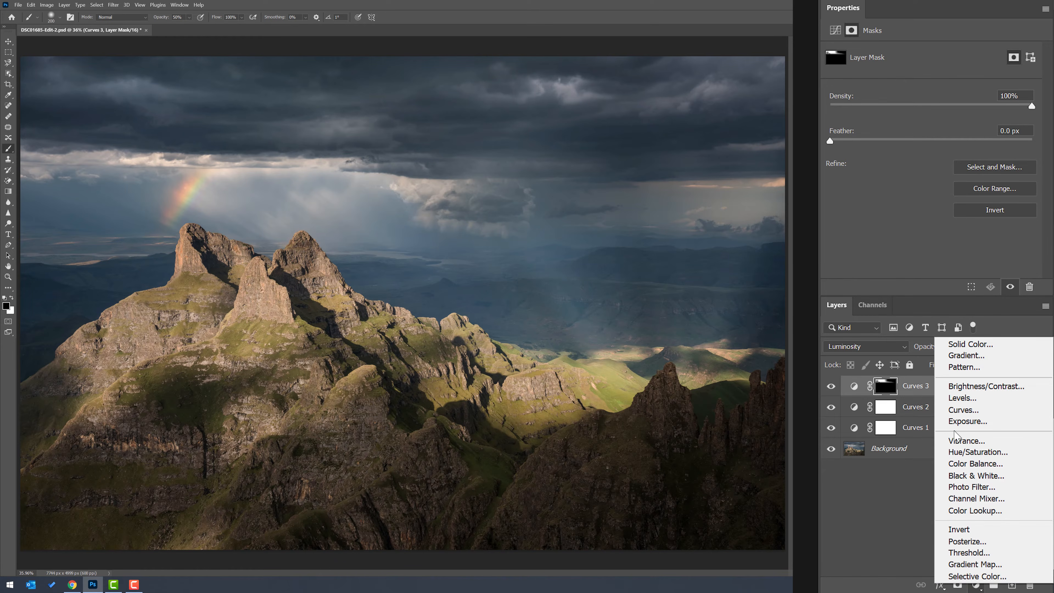
left_click(962, 412)
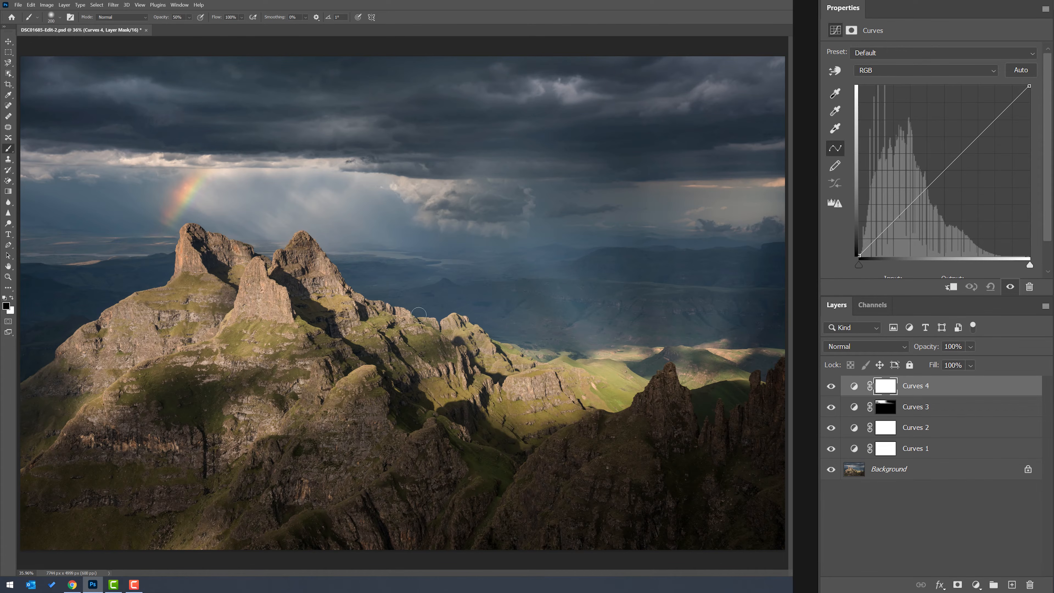
left_click(8, 191)
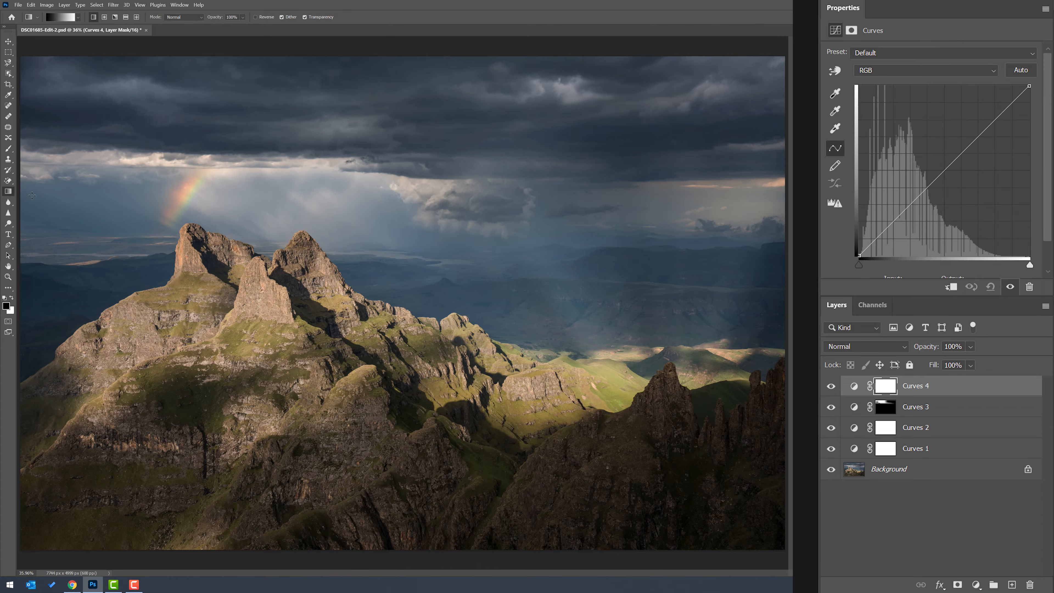
left_click_drag(655, 434, 622, 397)
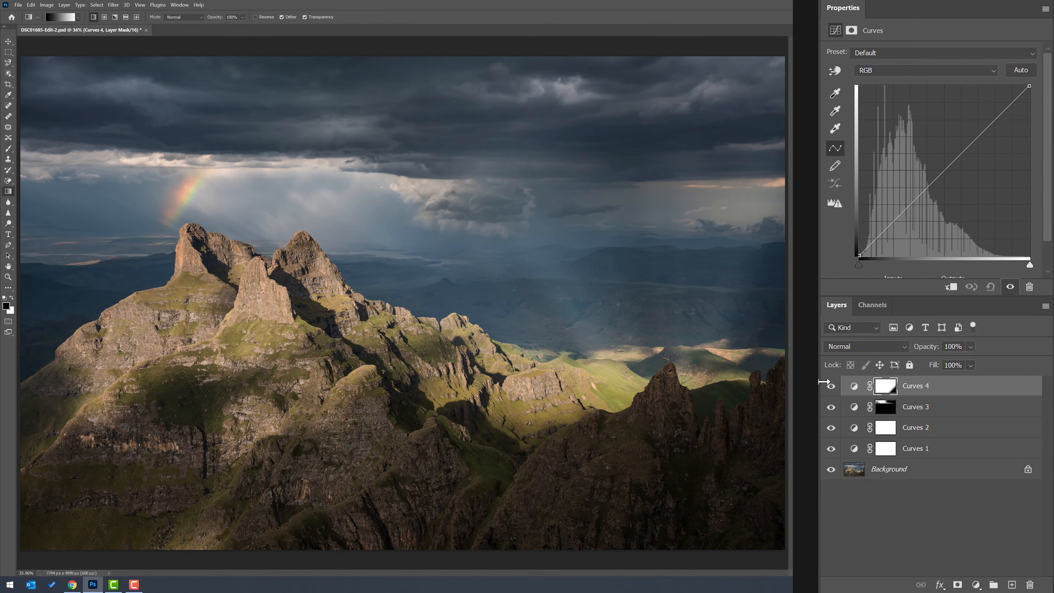
left_click(885, 387, "alt")
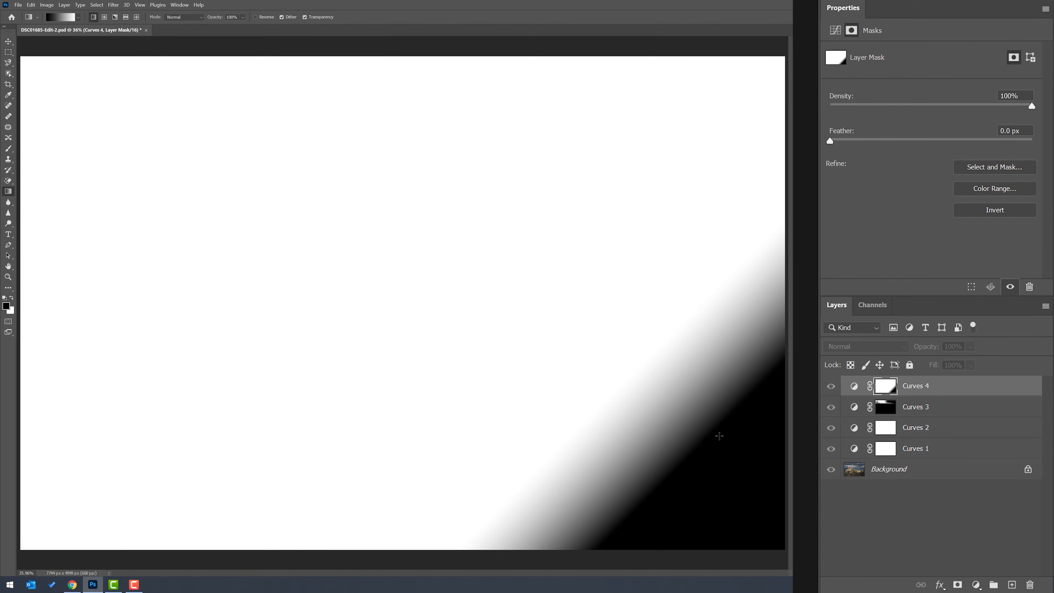
key("ctrl+i")
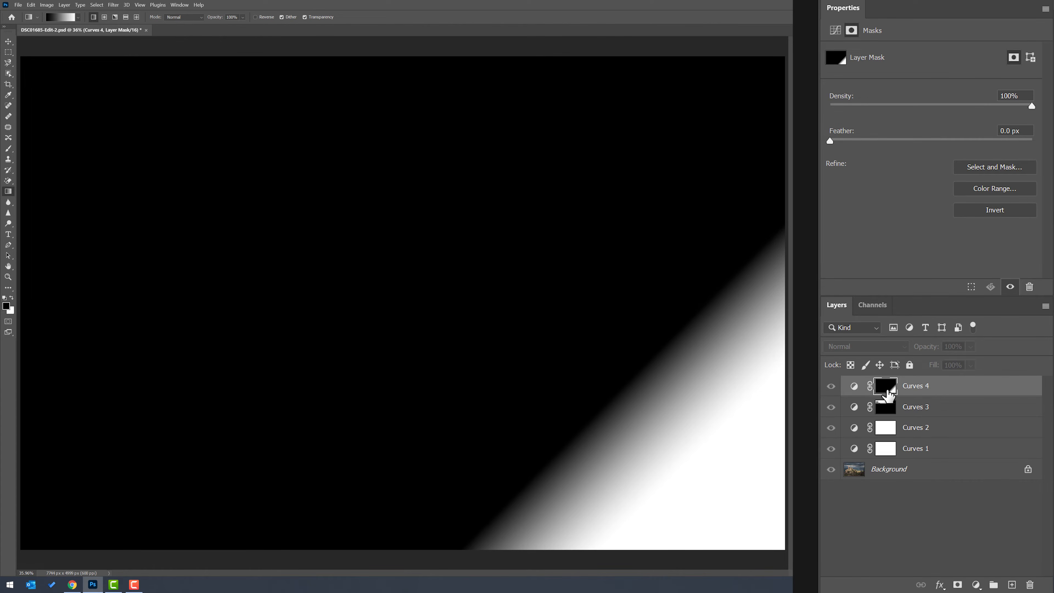
Raise the lower tones on the Curves 4 curve and pull the deepest shadows back down slightly
left_click(854, 390)
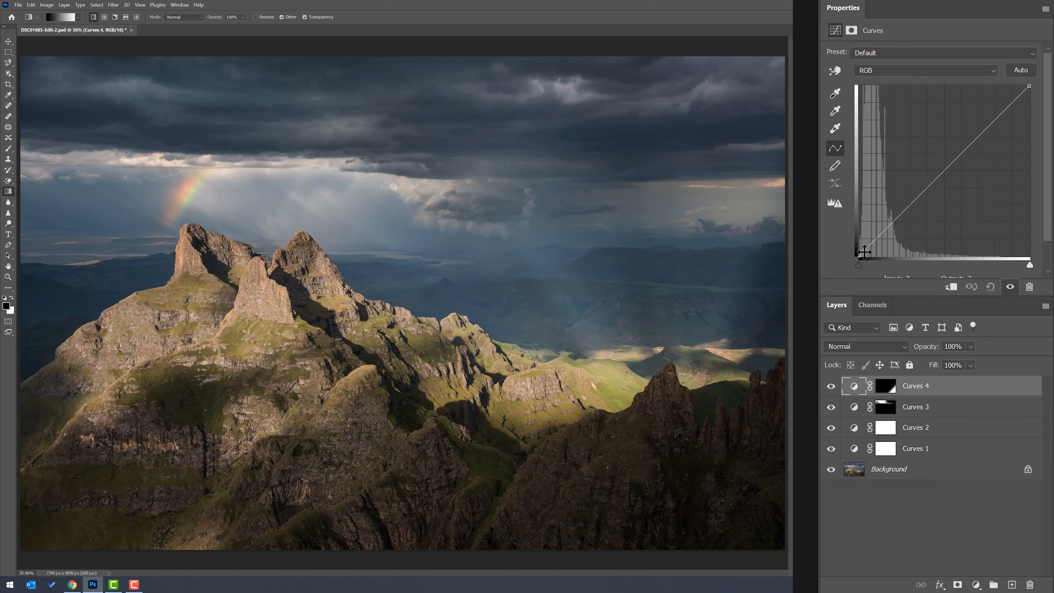
mouse_move(888, 221)
left_mouse_down()
mouse_move(888, 203)
mouse_move(886, 215)
left_mouse_up()
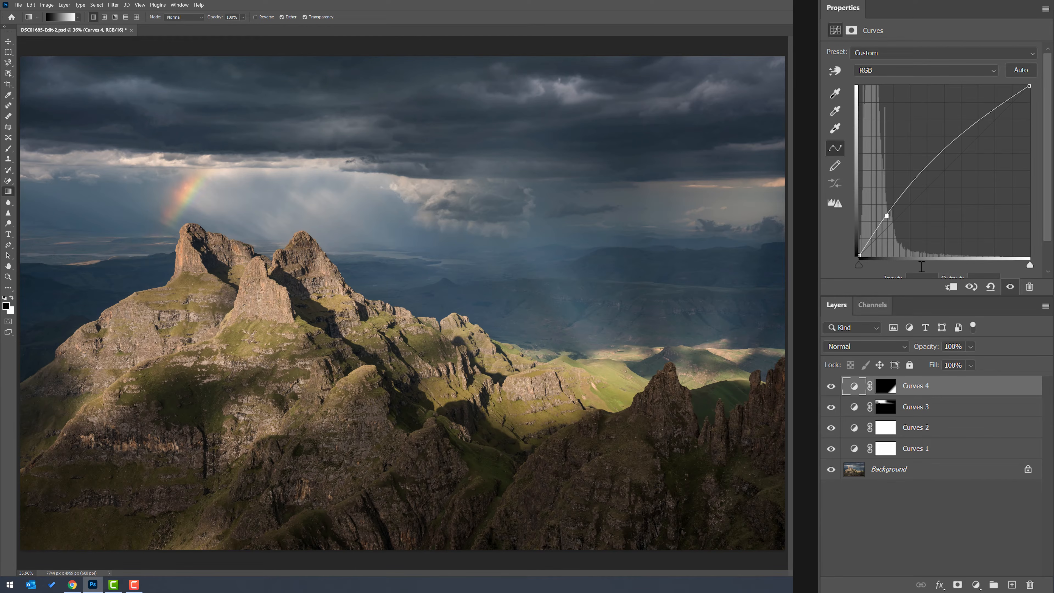
left_click_drag(866, 247, 865, 249)
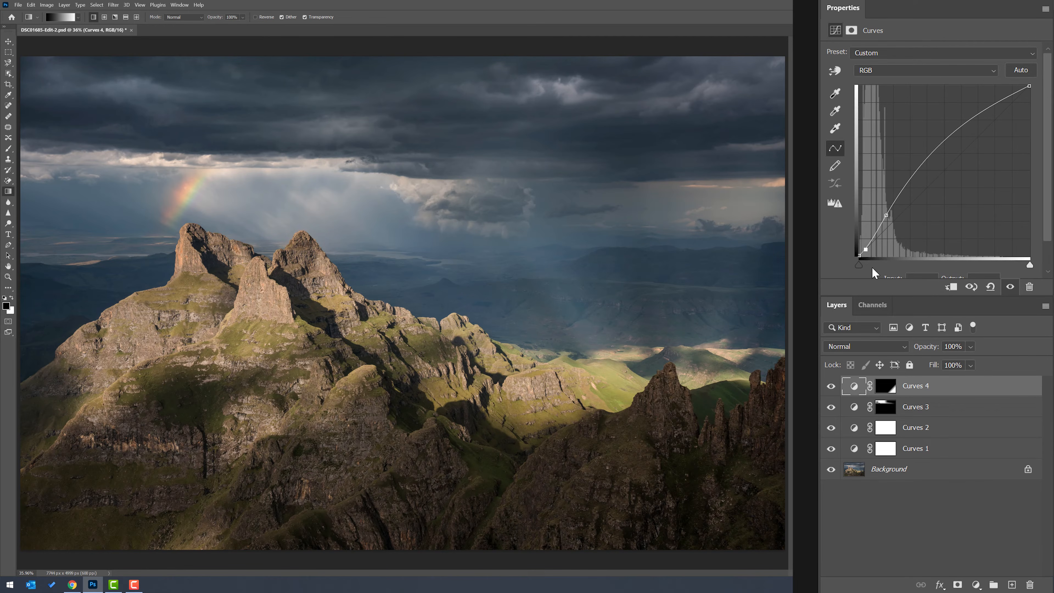
left_click(885, 214)
Compare the lower-right cliffs with the Curves 4 adjustment hidden and shown
left_click(831, 387)
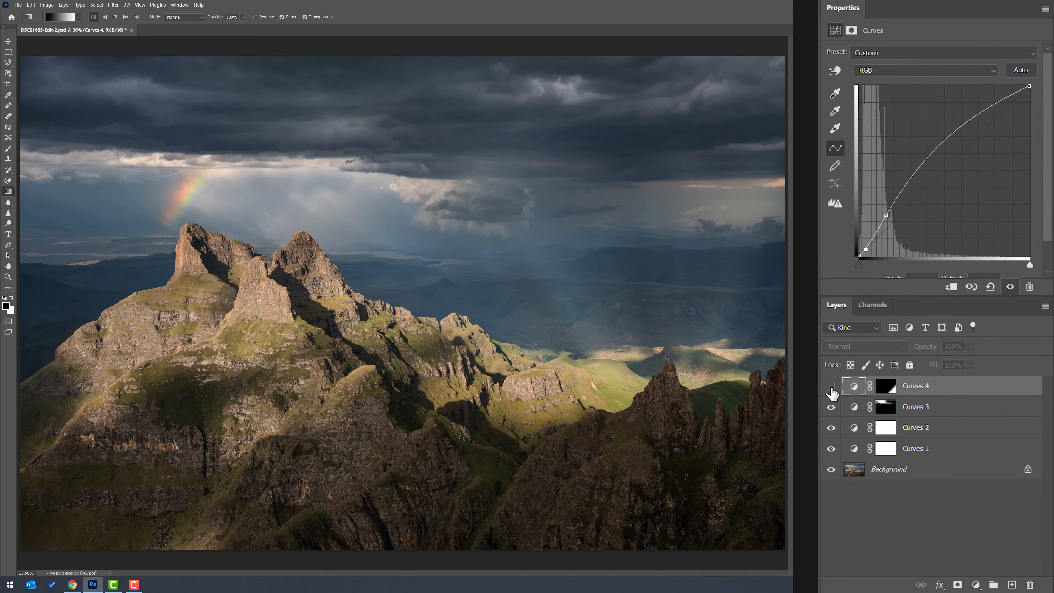
left_click(831, 386)
left_click(831, 386)
left_click(831, 387)
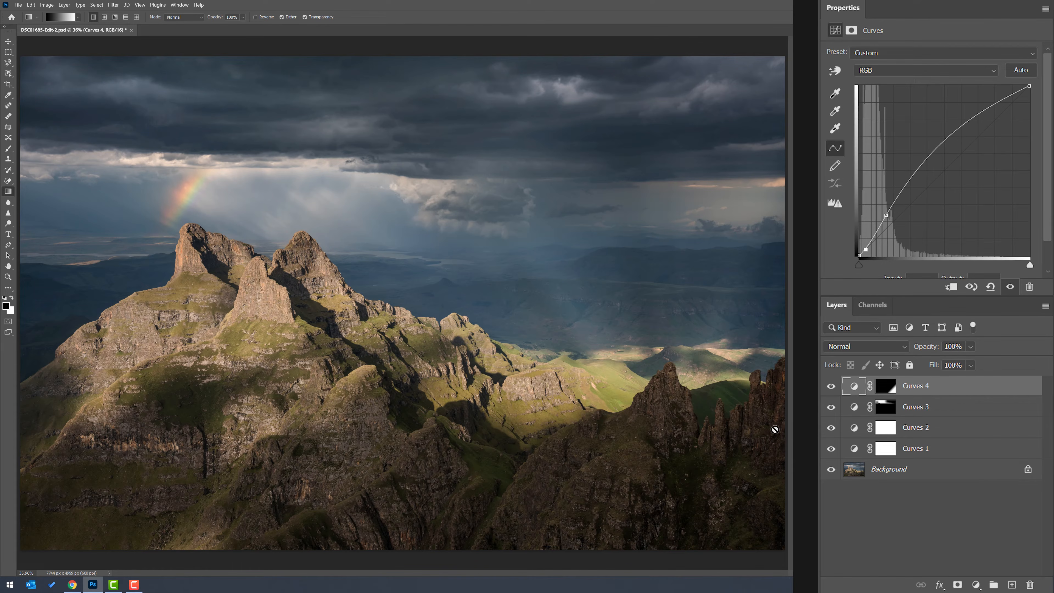
Reduce the Curves 4 opacity to 70% and compare the image with the layer hidden and shown
left_click(832, 386)
left_click(831, 387)
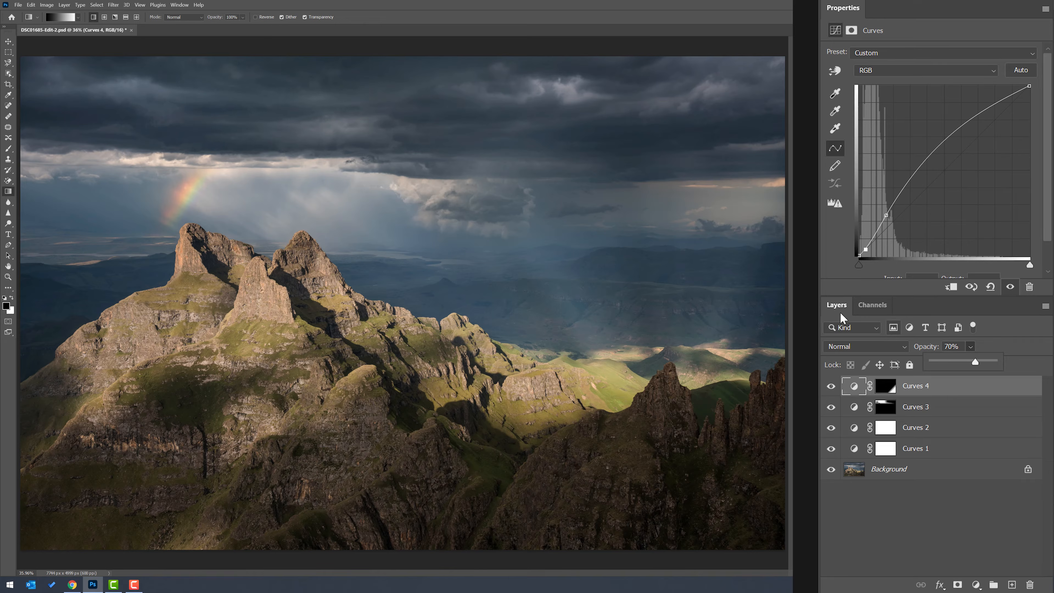
left_click(831, 387)
left_click(831, 387)
left_click(831, 387)
left_click(831, 387)
left_click(831, 387)
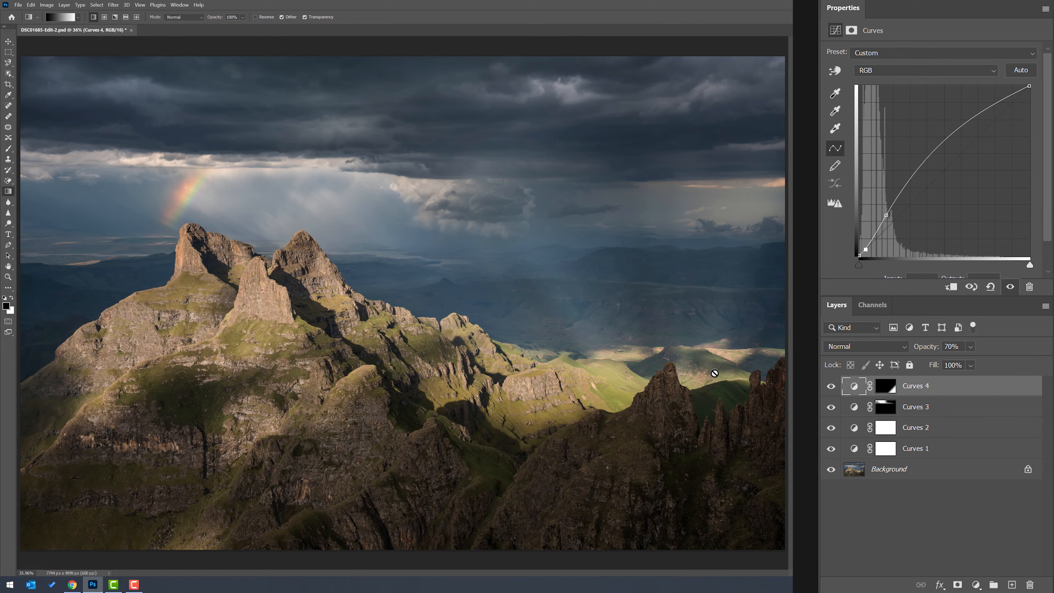
Paint black on the Curves 4 mask over the valley behind the right-hand pinnacles with a 1000 px Brush at 100% opacity
left_click(891, 392)
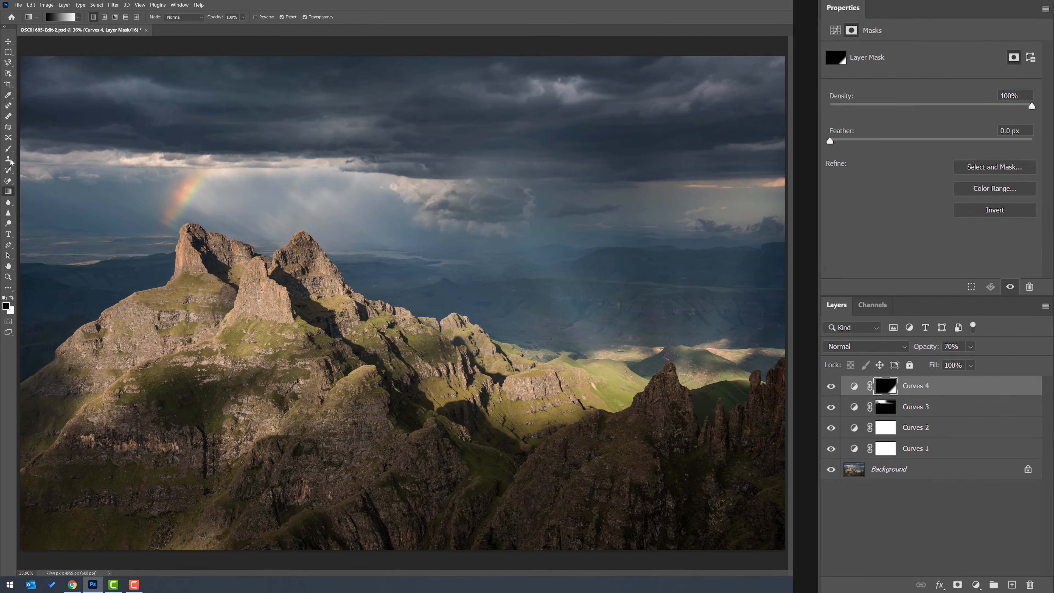
left_click(8, 148)
key("bracketright")
key("bracketright")
key("bracketright")
key("bracketright")
key("bracketright")
key("bracketright")
key("bracketright")
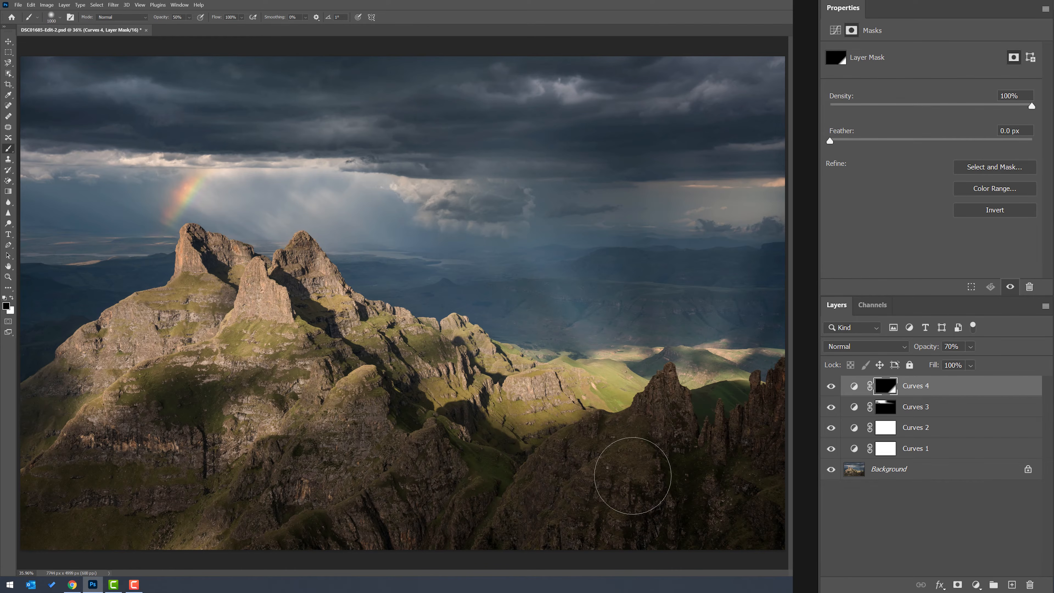
key("bracketright")
key("bracketright")
key("0")
left_click(714, 367)
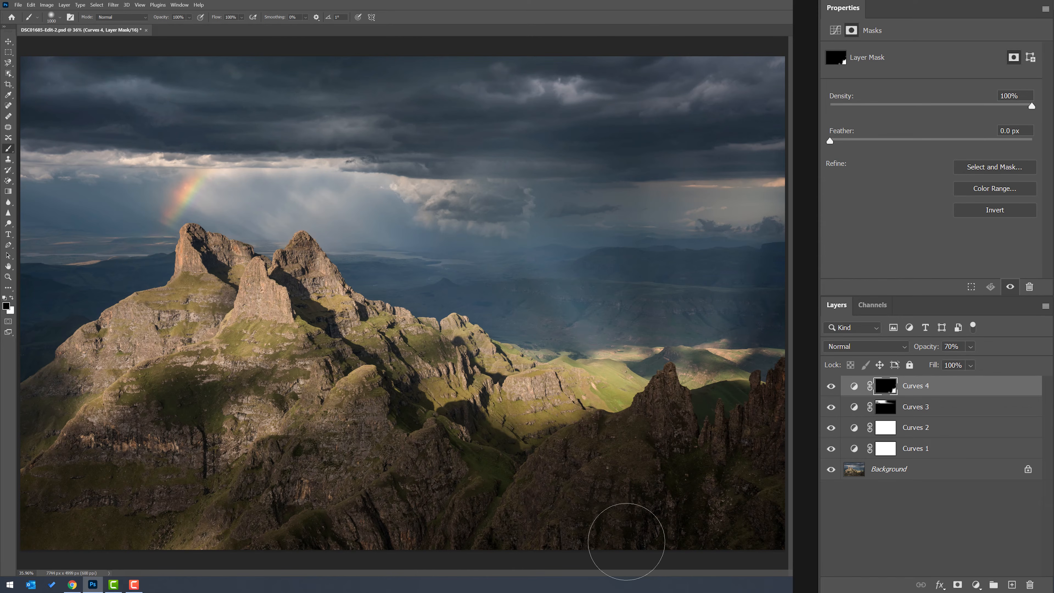
Reduce the Curves 4 opacity to 52% and compare the cliffs with the layer hidden and shown
left_click(832, 387)
left_click(832, 386)
left_click(970, 346)
left_click_drag(964, 363, 978, 366)
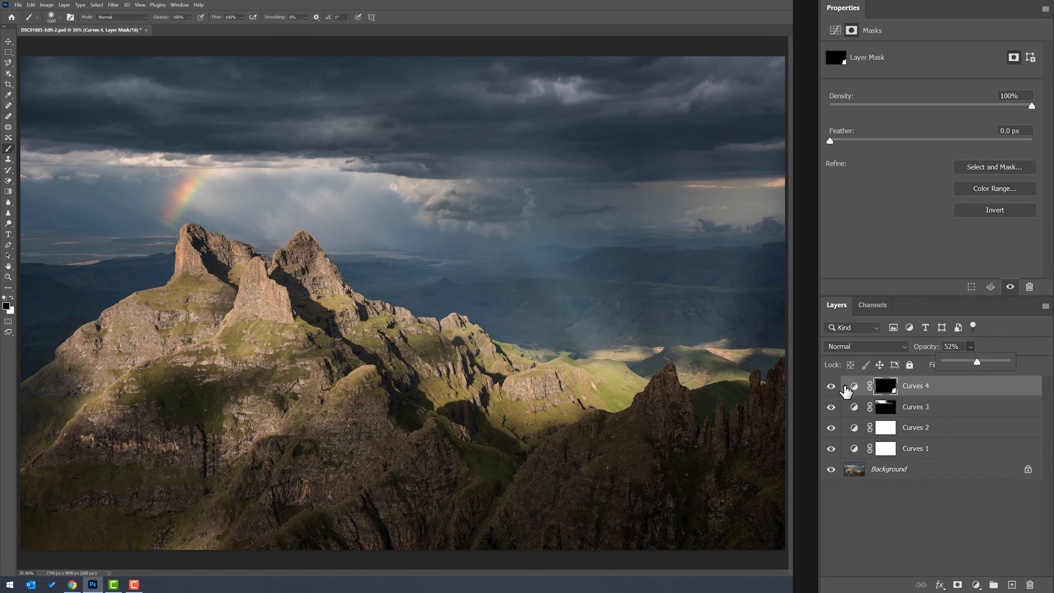
left_click(832, 386)
left_click(832, 387)
left_click(832, 387)
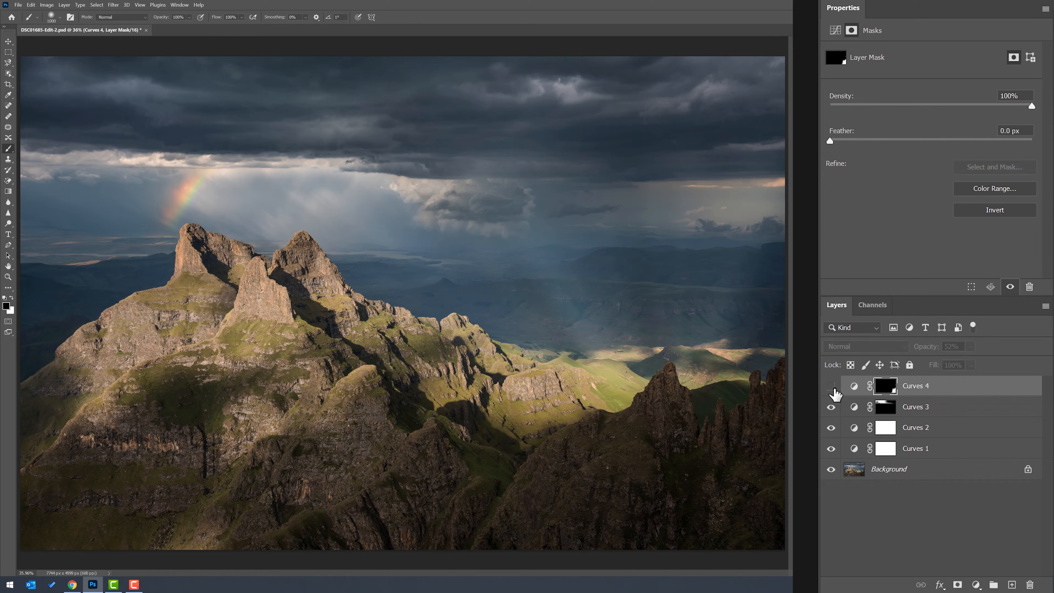
left_click(832, 386)
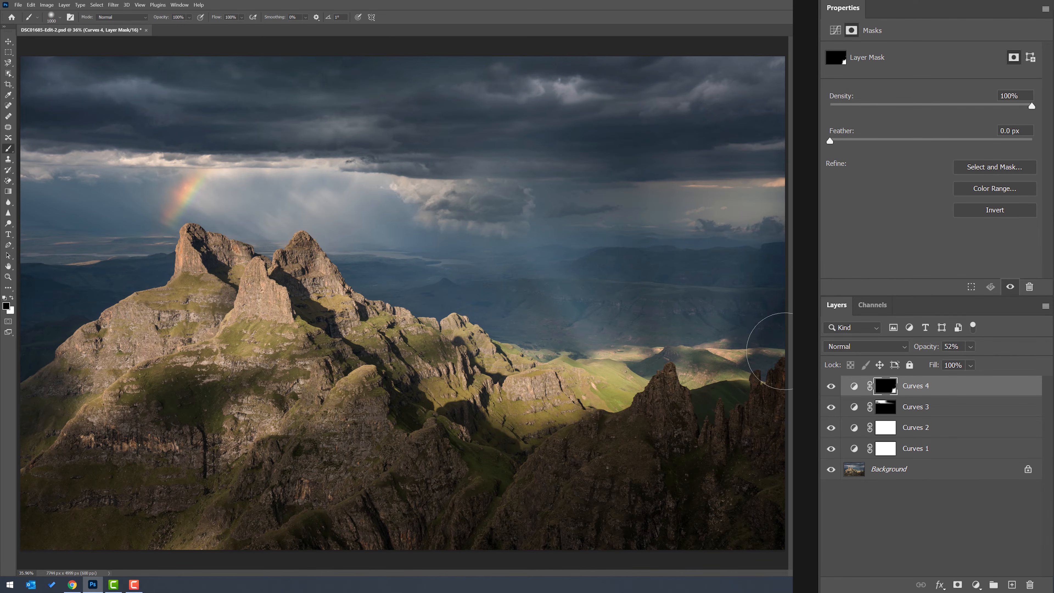
Add a Curves adjustment layer and increase the distant valley's contrast by raising its lighter tones and lowering its darker tones with on-image adjustment
left_click(977, 585)
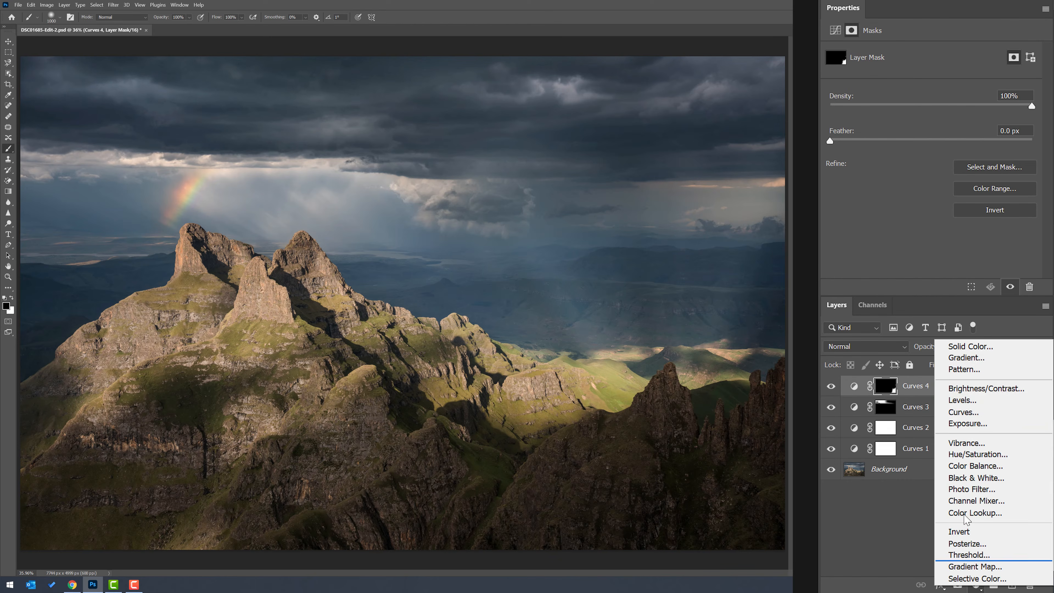
left_click(961, 413)
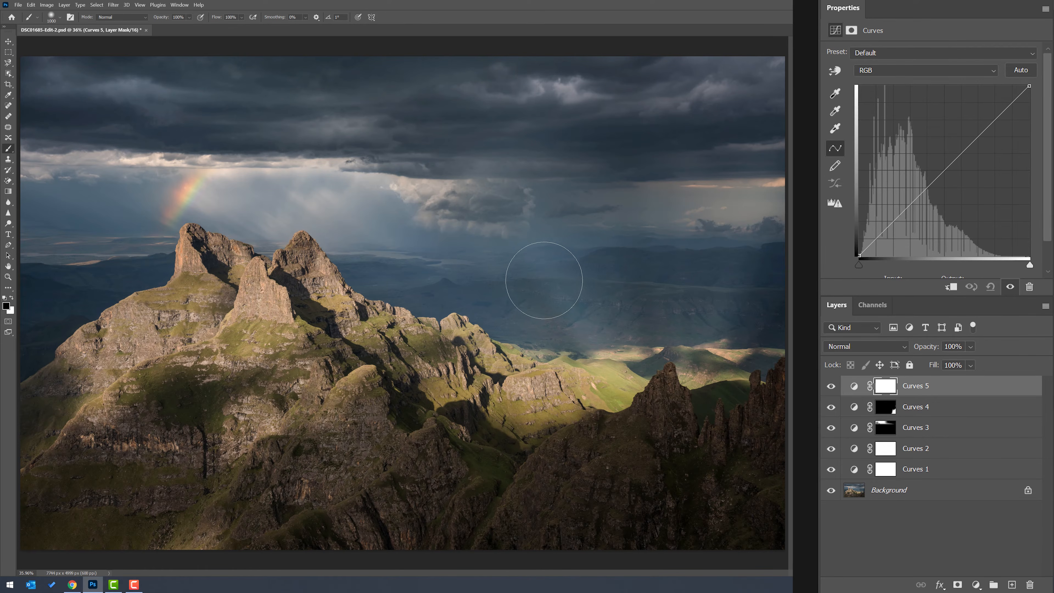
left_click(836, 71)
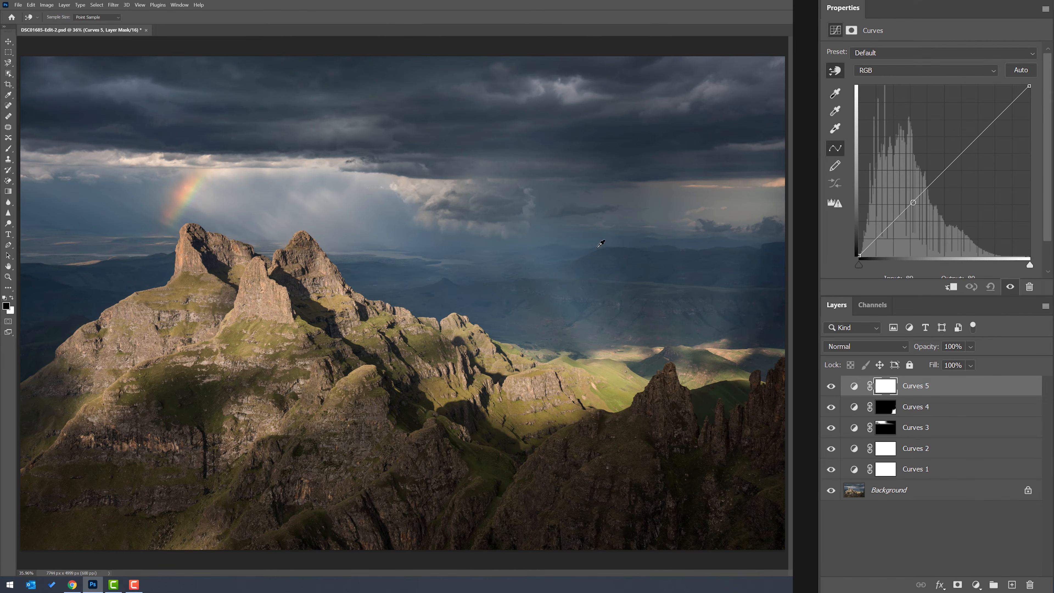
left_click_drag(553, 266, 554, 265)
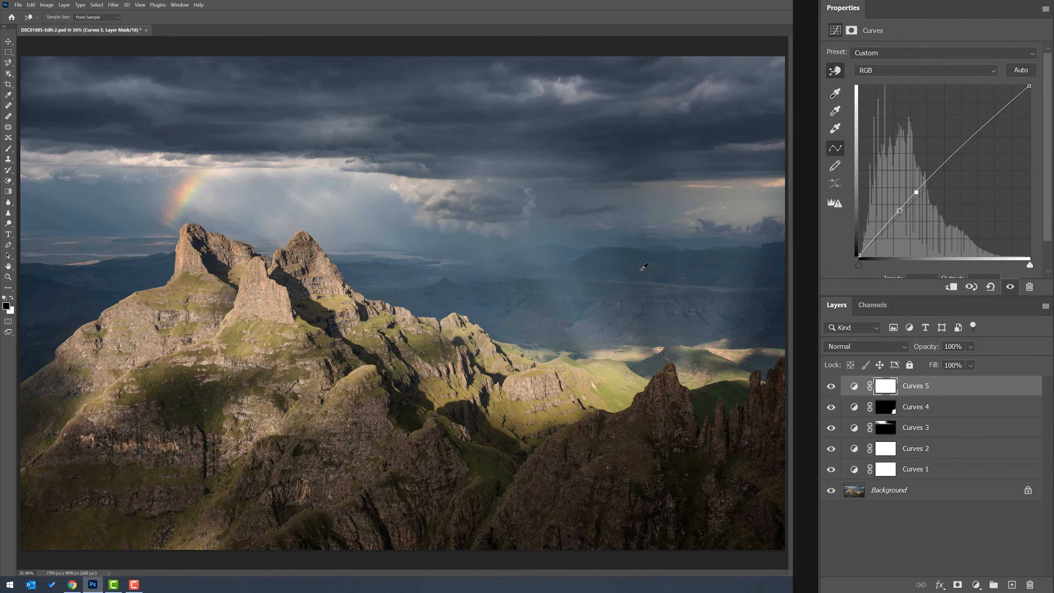
left_click_drag(643, 266, 643, 271)
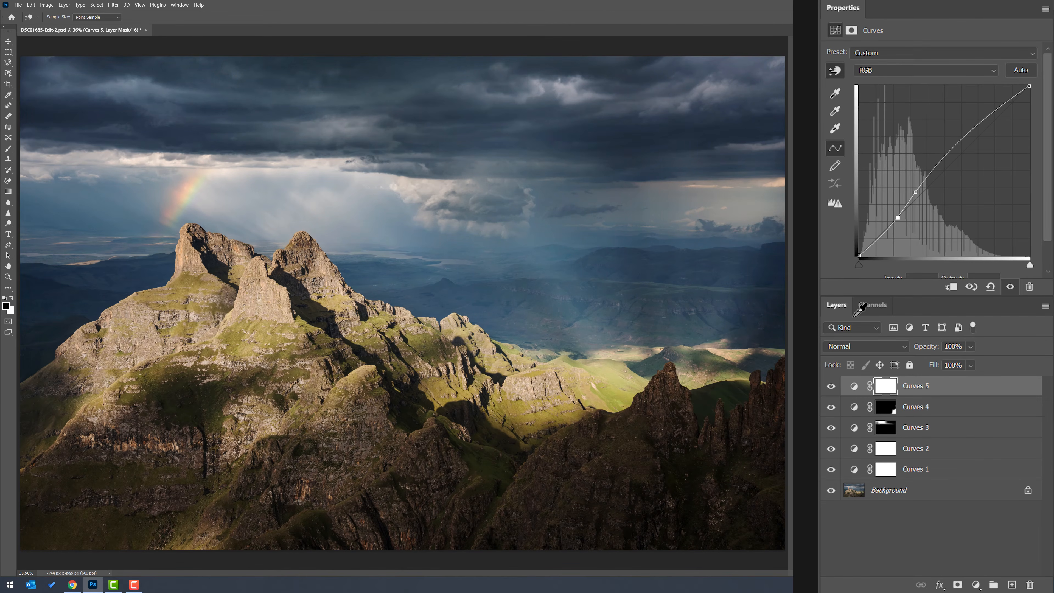
Compare the distant valley with the Curves 5 adjustment hidden and shown
left_click(832, 386)
left_click(832, 386)
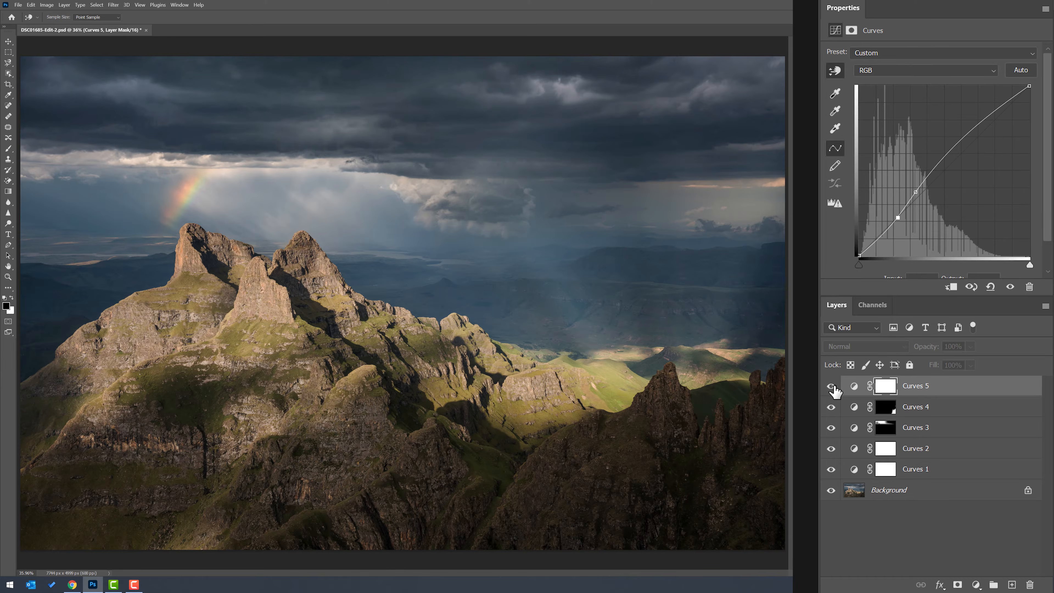
left_click(832, 387)
left_click(831, 386)
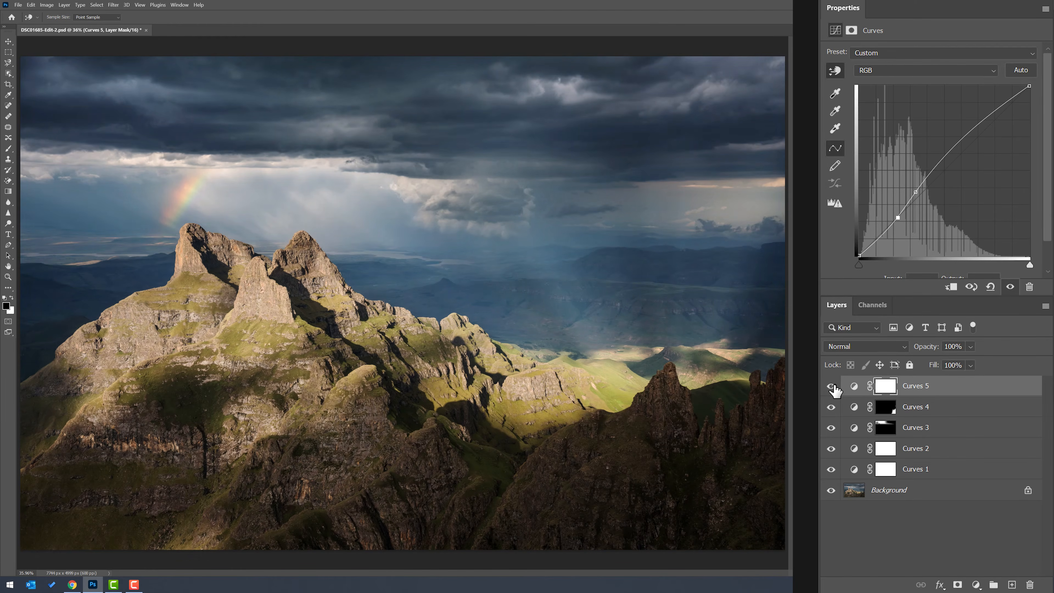
left_click(831, 386)
left_click(831, 386)
Invert the Curves 5 mask to black and paint white over the distant valley with the Brush at 50% opacity
key("ctrl+i")
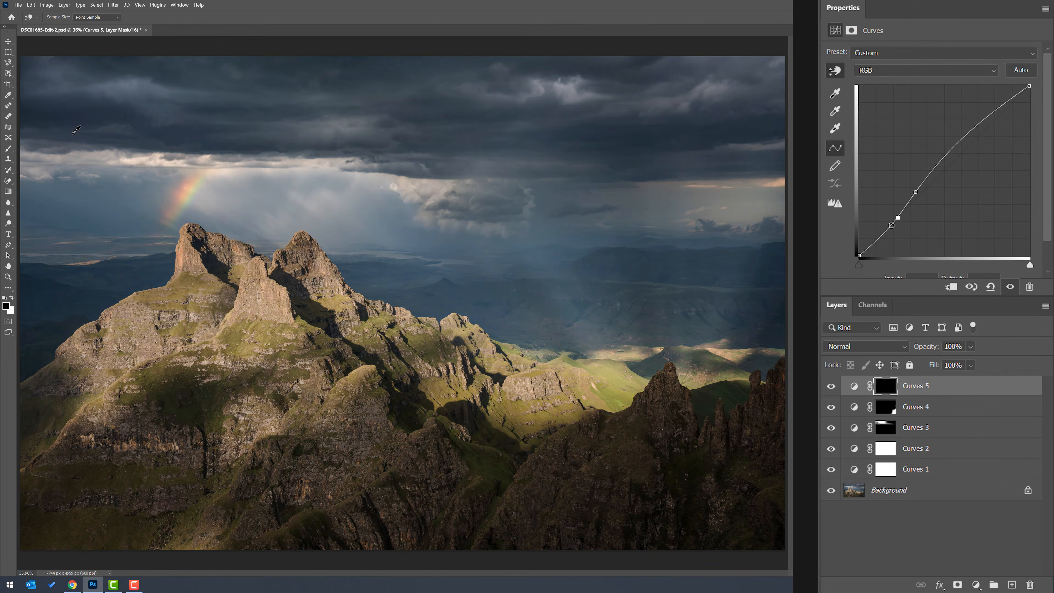
left_click(8, 153)
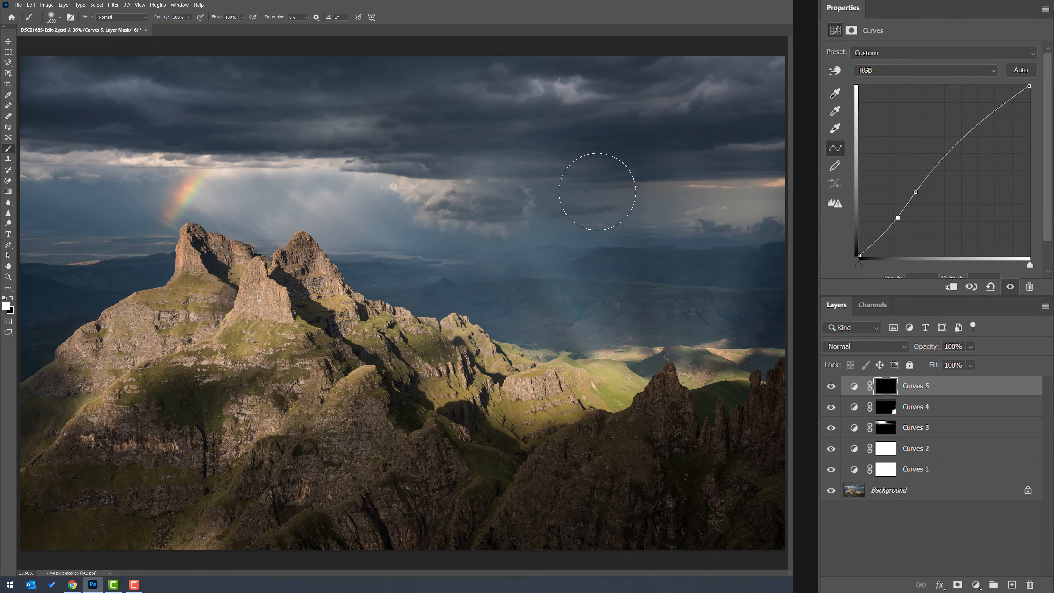
key("5")
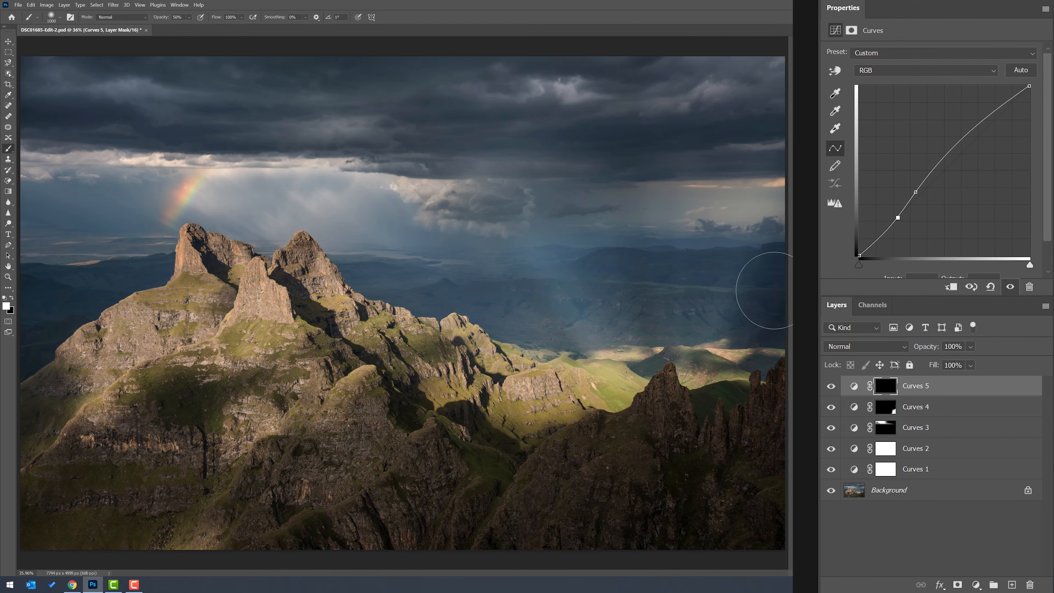
left_click_drag(704, 303, 760, 287)
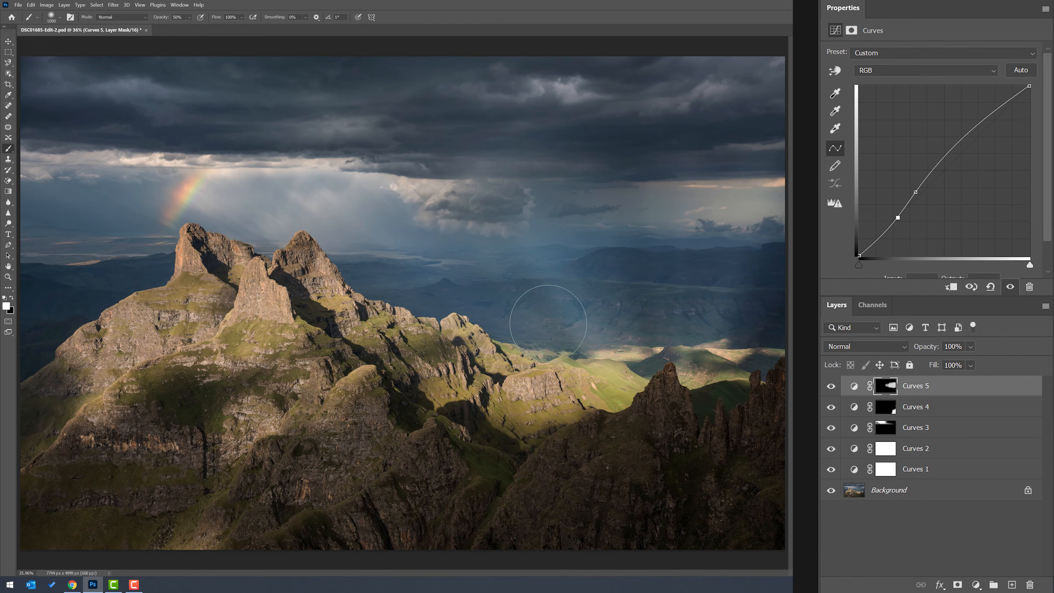
left_click(831, 387)
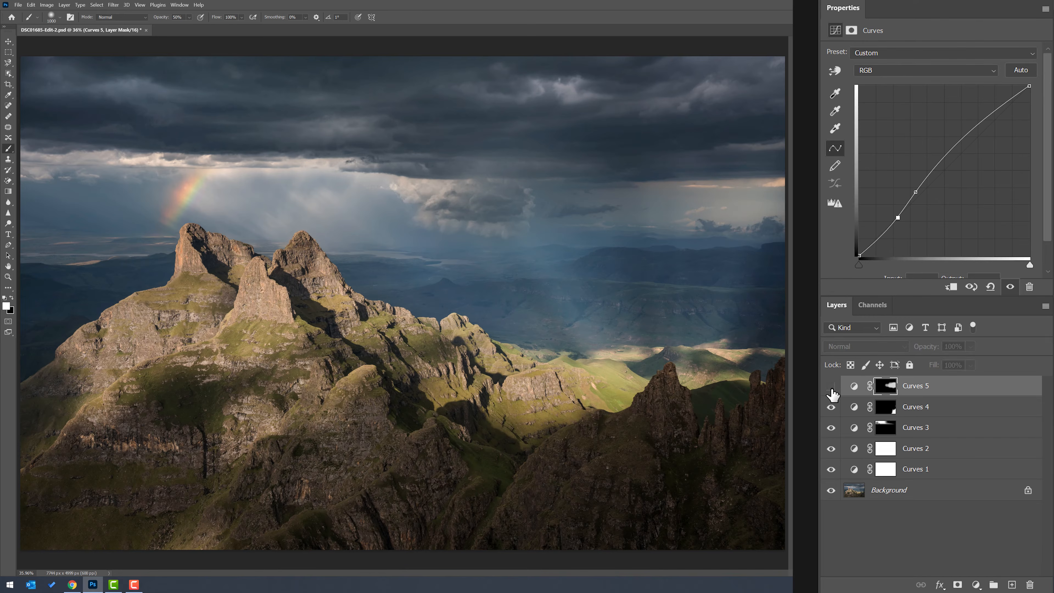
left_click(831, 387)
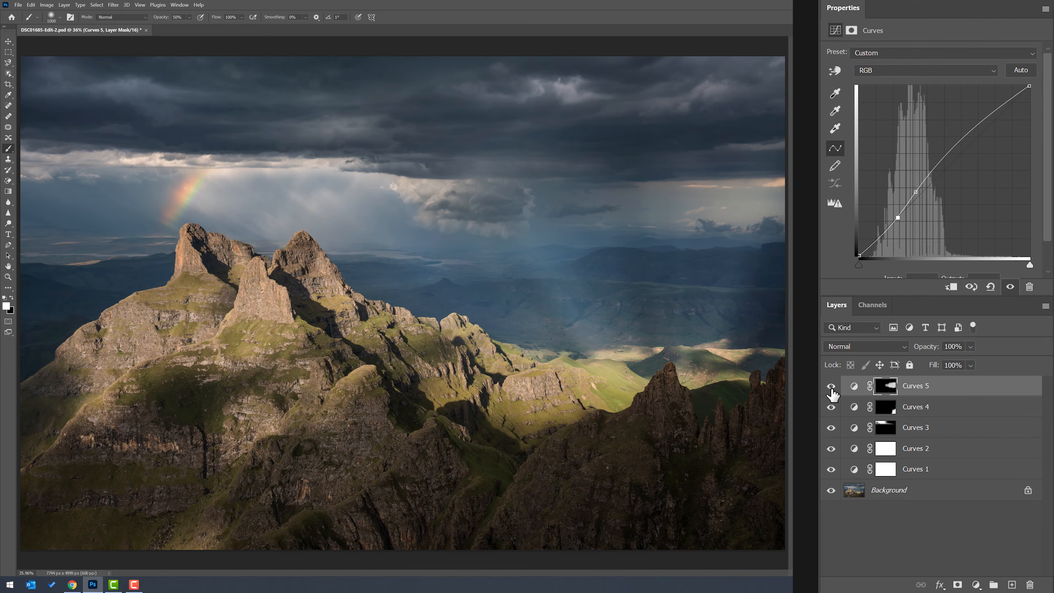
Try the Luminosity blend mode on Curves 5 and return the layer to Normal
left_click(903, 349)
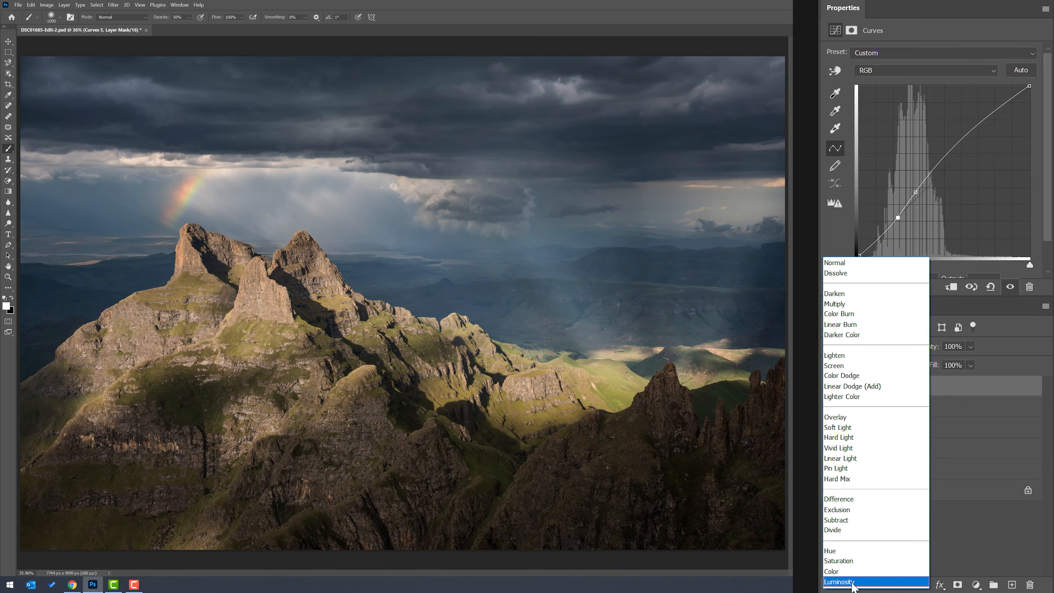
left_click(851, 583)
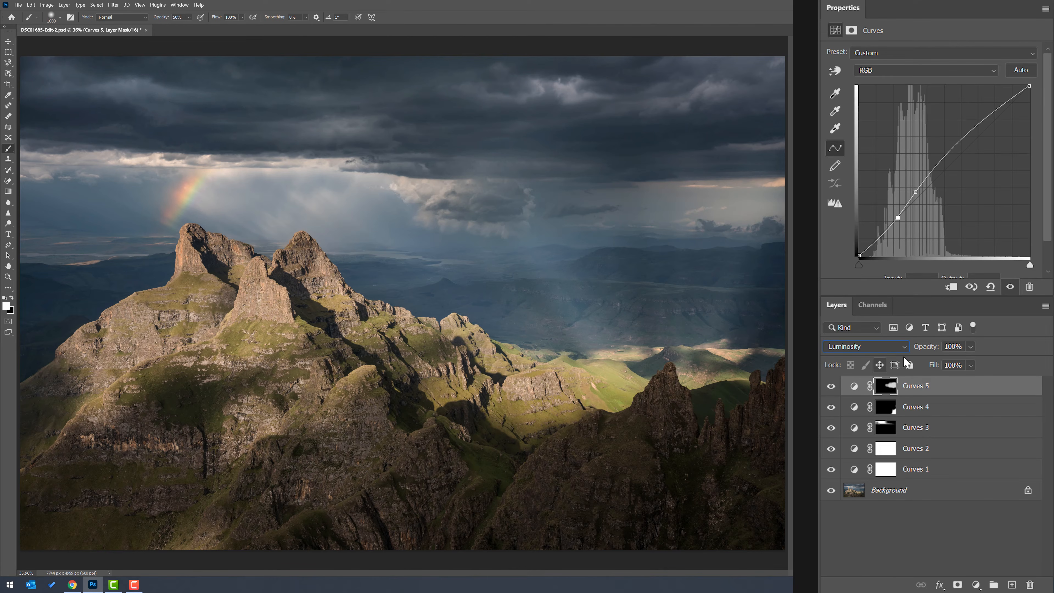
left_click(903, 347)
left_click(892, 263)
Set the Curves 5 opacity to 50% and duplicate the layer
left_click(971, 346)
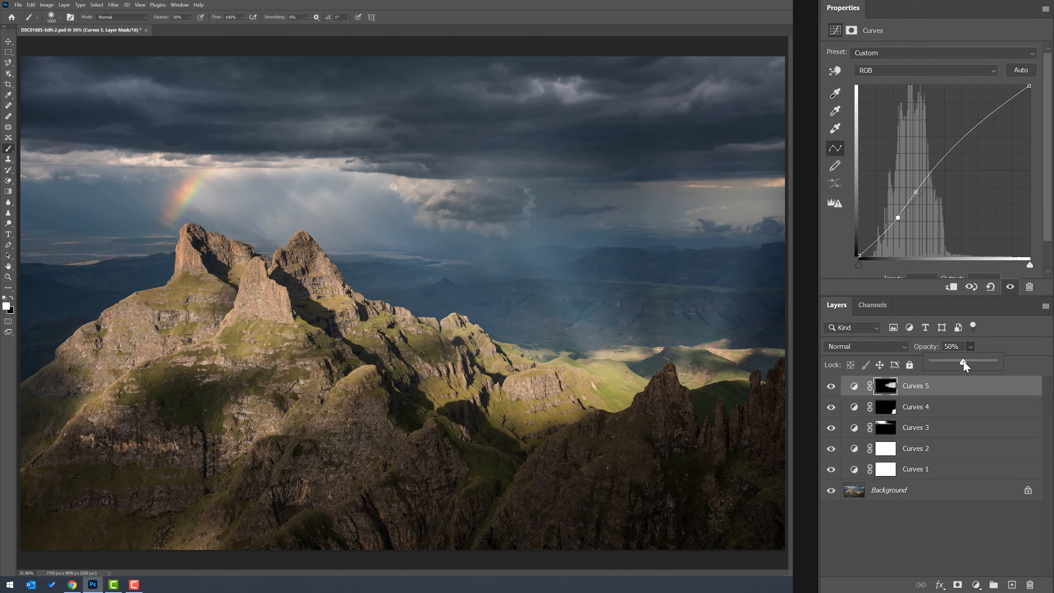
left_click(931, 395)
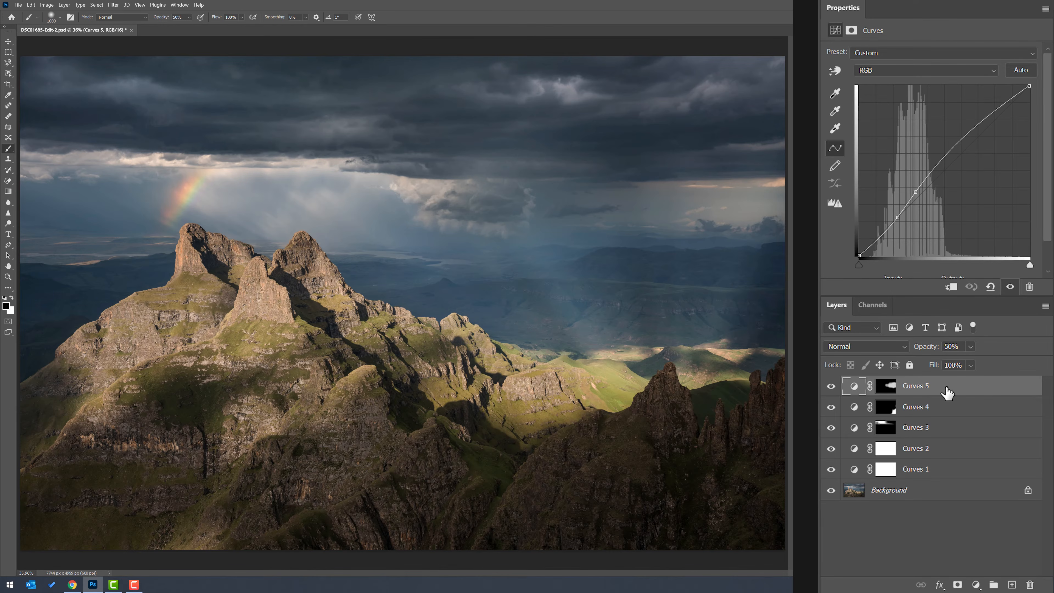
key("ctrl+j")
key("x")
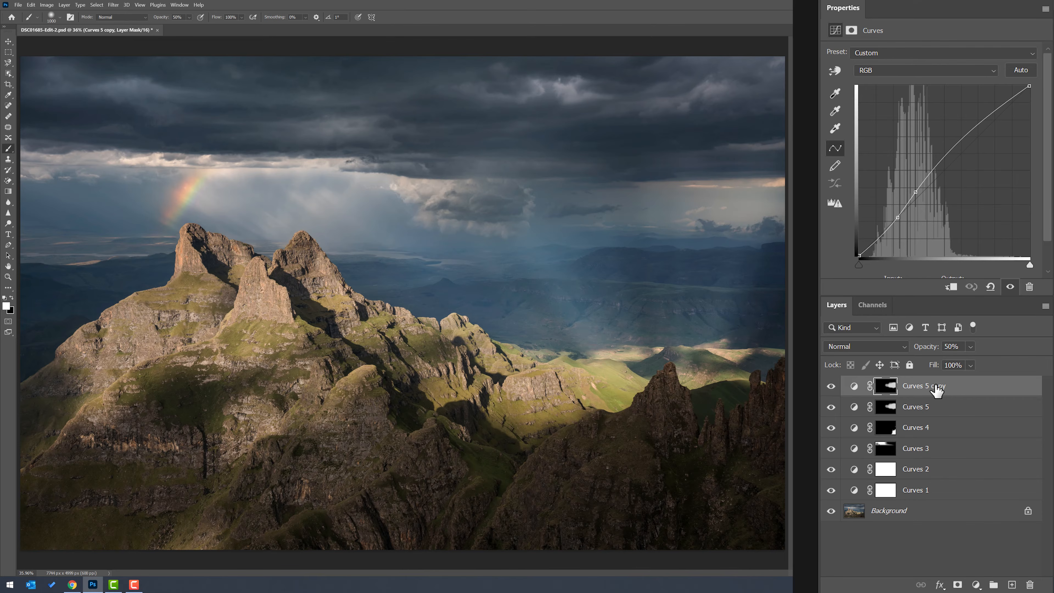
Change the duplicated Curves 5 layer's blend mode to Luminosity and compare the image with the duplicate hidden and shown
left_click(905, 347)
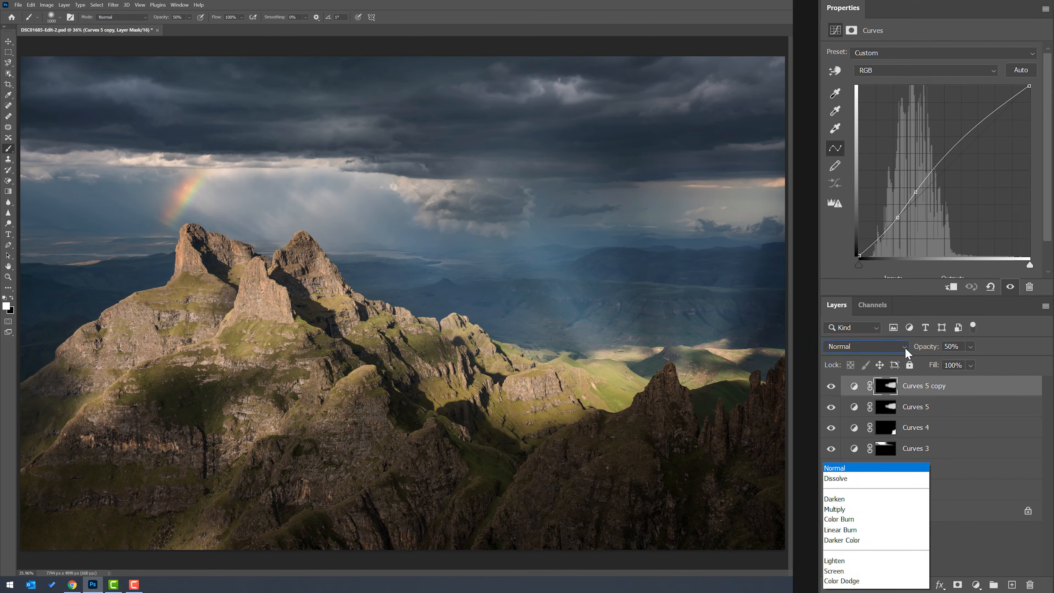
left_click(870, 582)
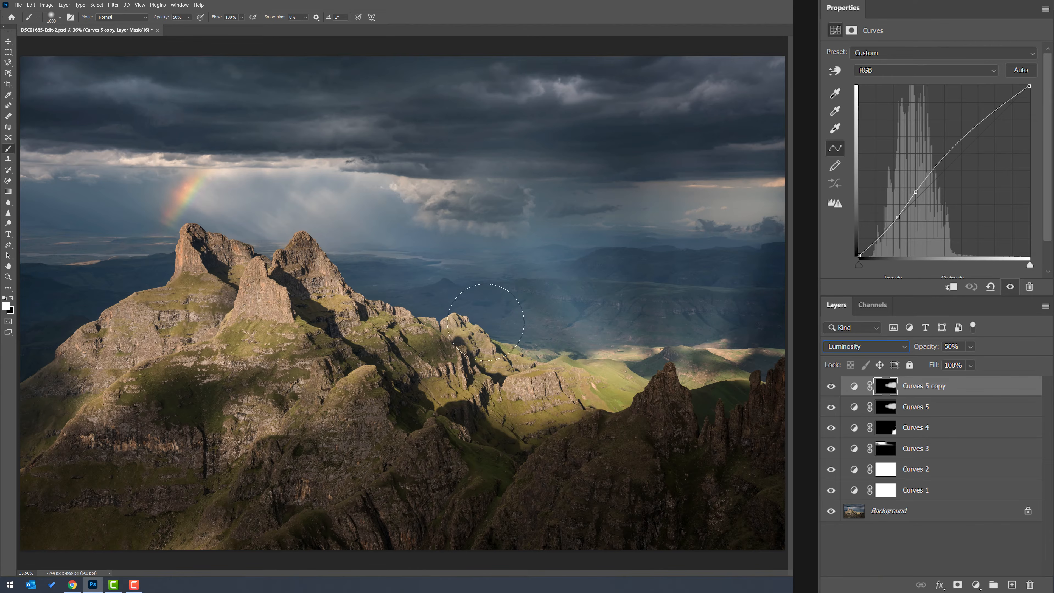
left_click(831, 388)
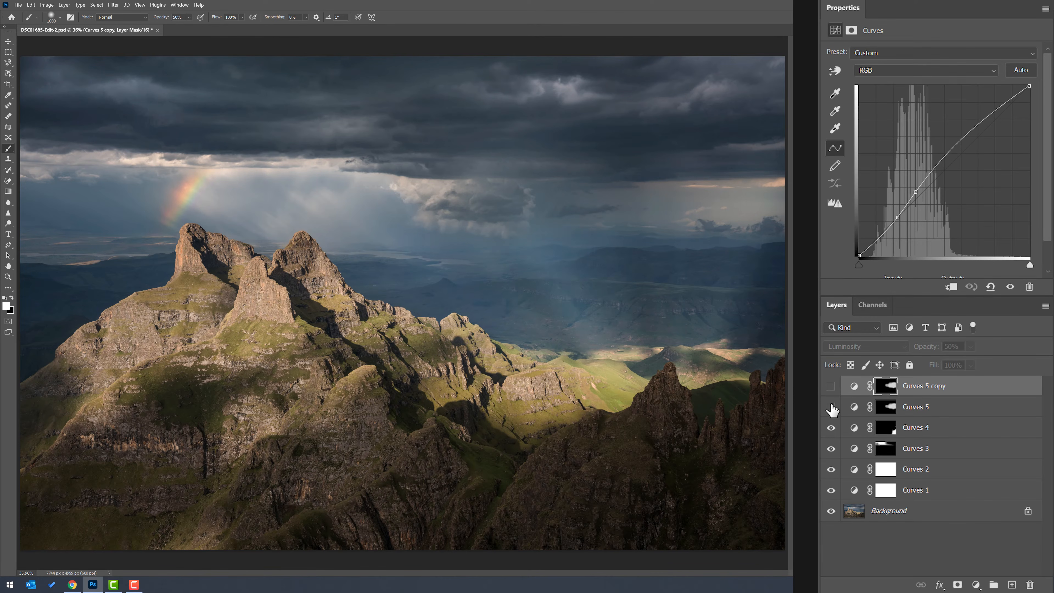
left_click(831, 388)
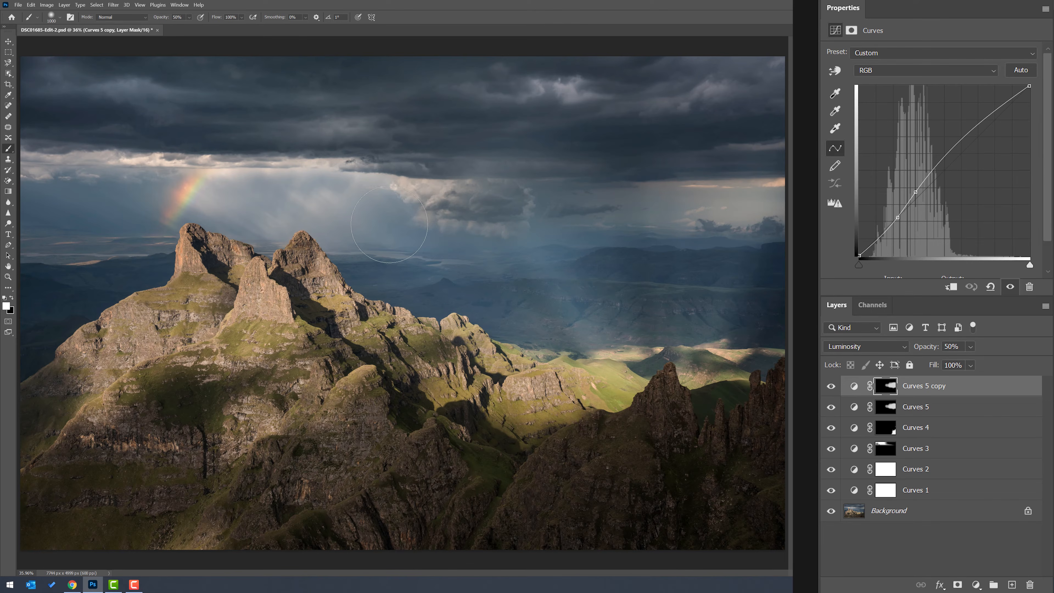
Display the duplicated Curves 5 layer's mask on its own and add a small amount of uniform noise with the Add Noise filter
scroll(389, 225, "up", 2)
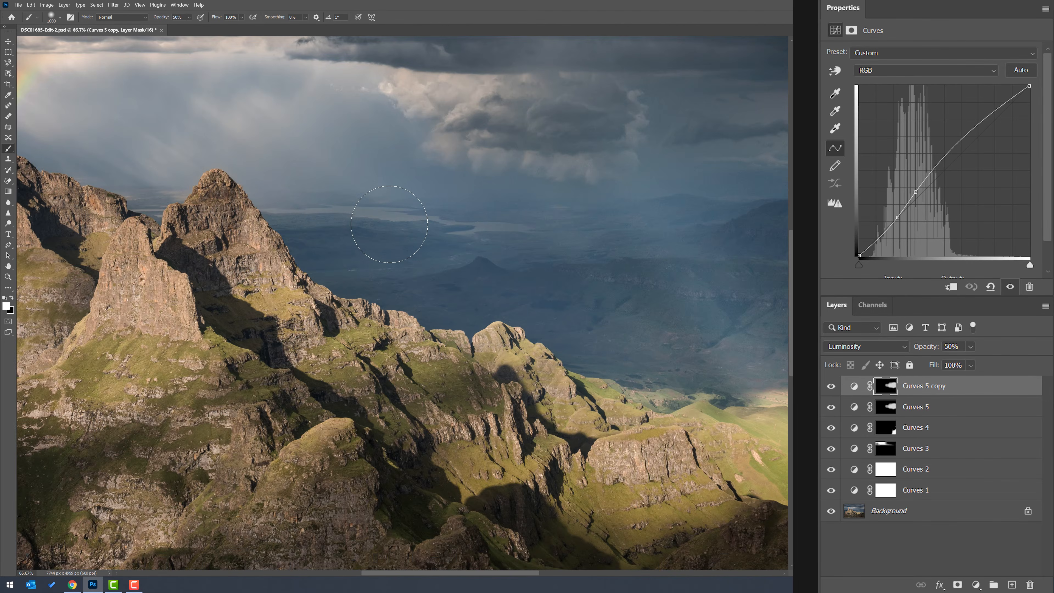
scroll(389, 224, "up", 1)
left_click_drag(409, 193, 435, 315)
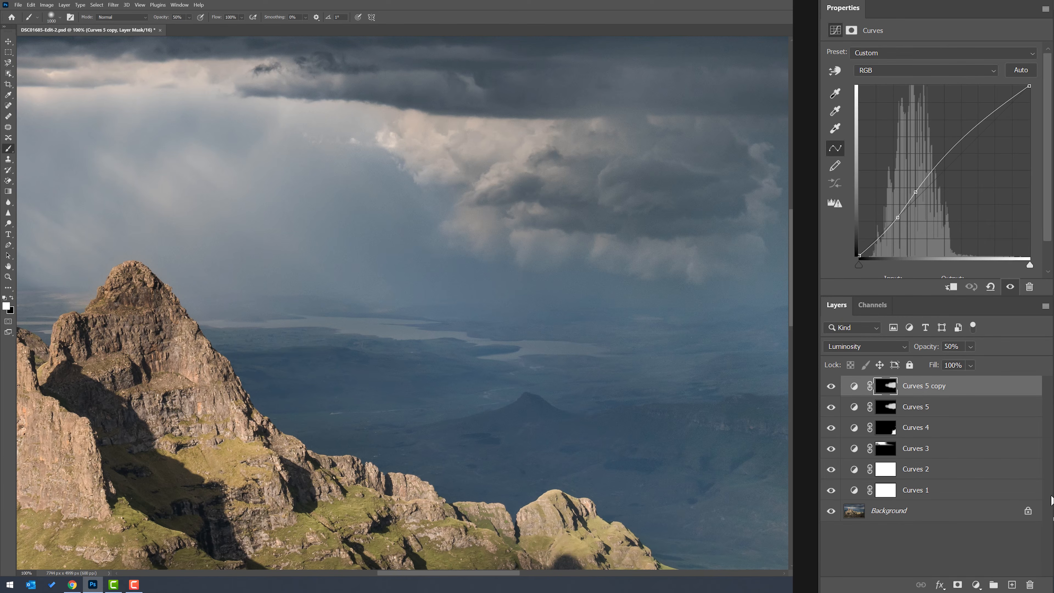
left_click(887, 391, "alt")
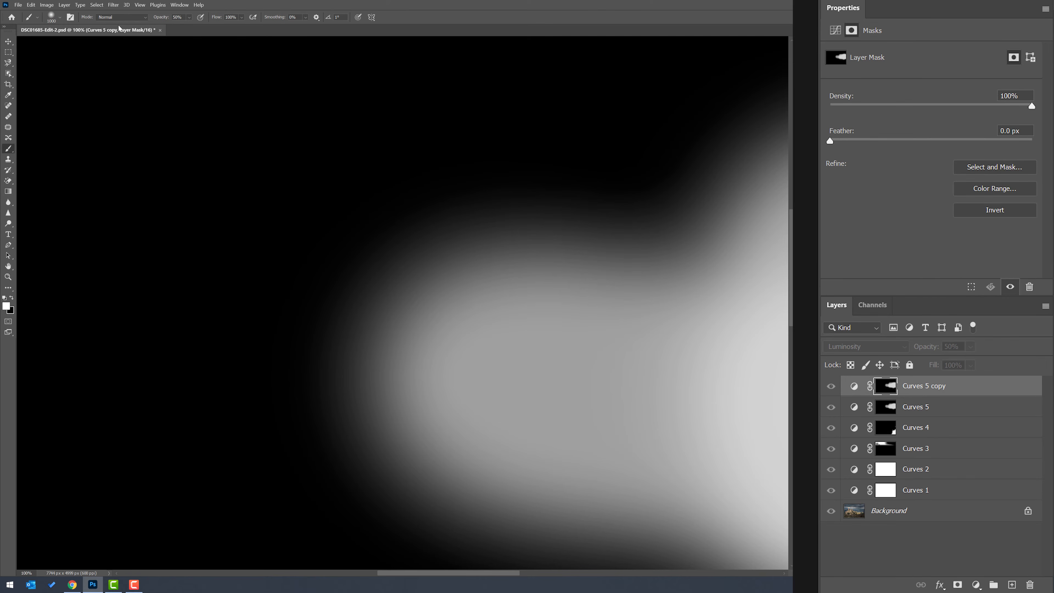
left_click(141, 5)
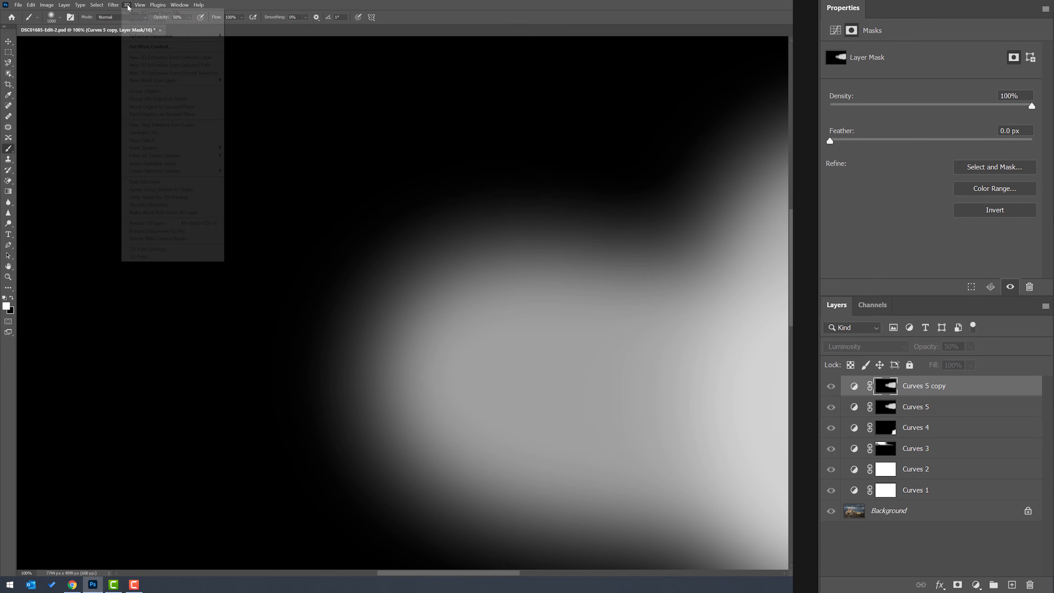
mouse_move(121, 8)
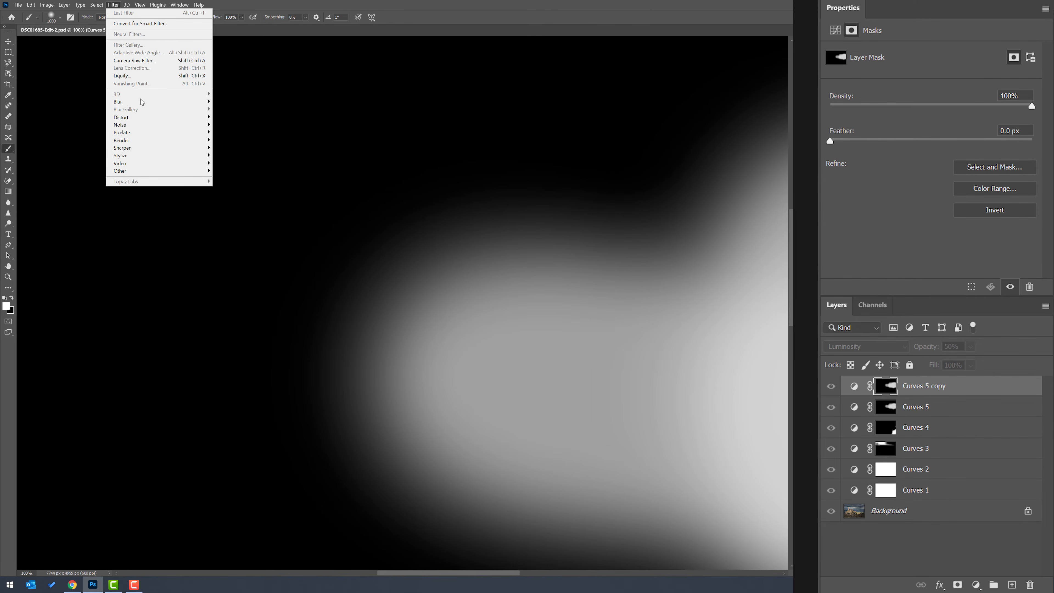
mouse_move(135, 125)
left_click(250, 126)
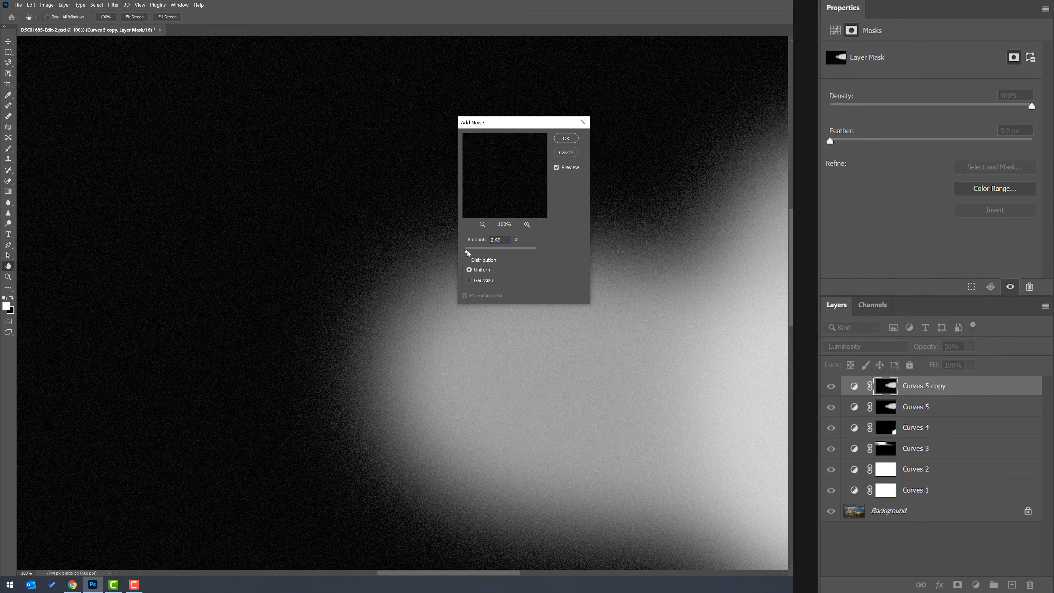
left_click_drag(467, 253, 466, 250)
left_click(566, 138)
key("b")
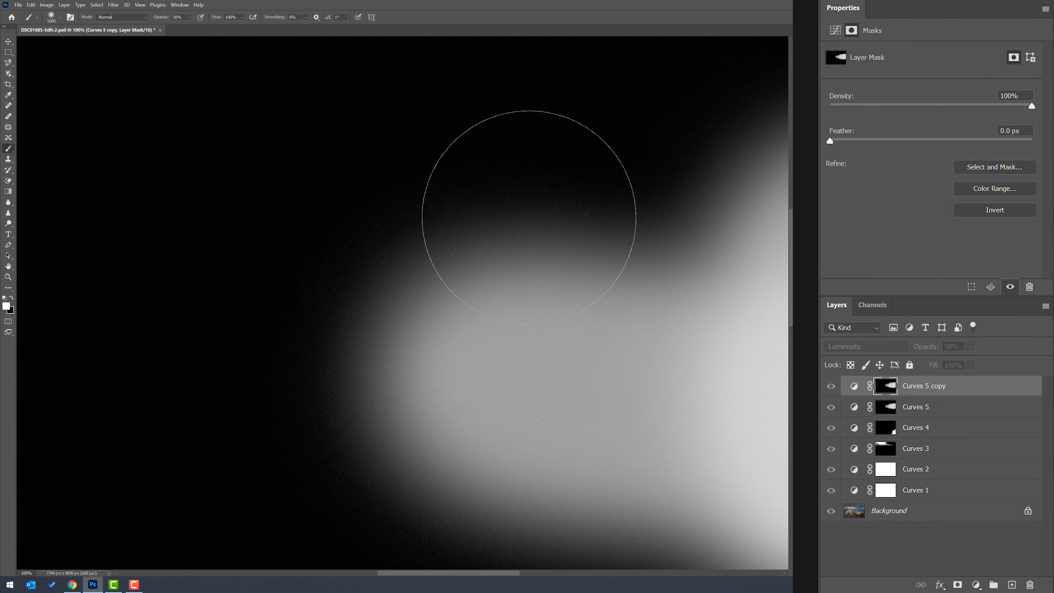
Return to the full image and inspect the noisy mask against the photo's clouds and valley
left_click(884, 394, "alt")
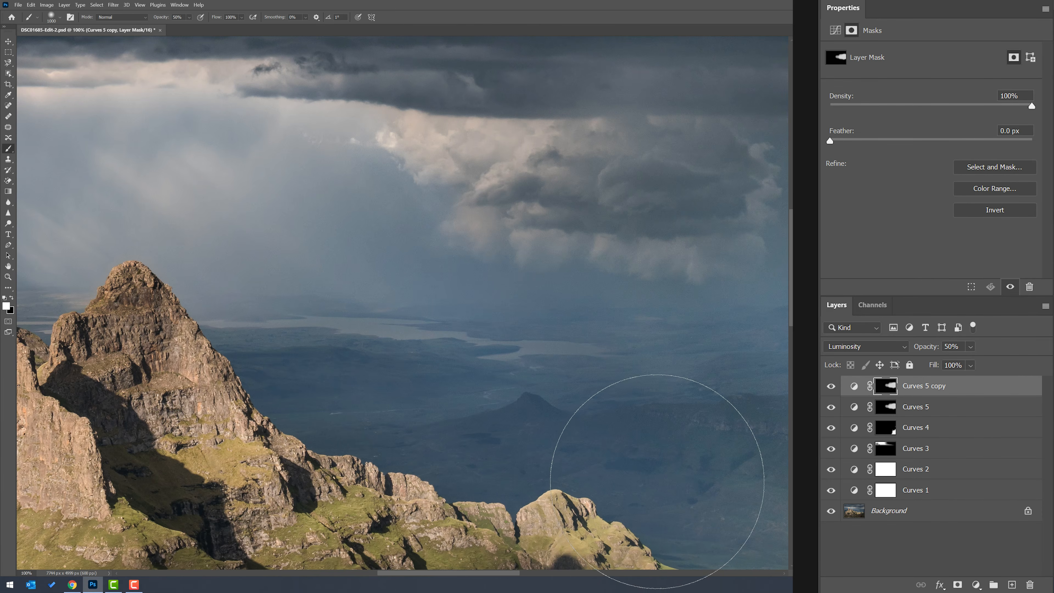
left_click(887, 393, "alt")
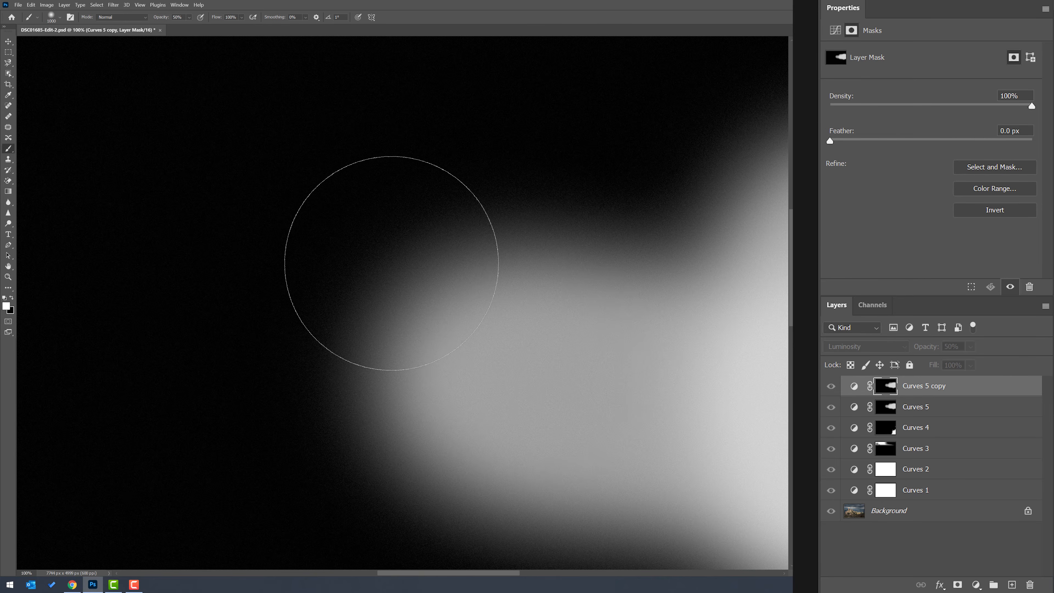
left_click(888, 392, "alt")
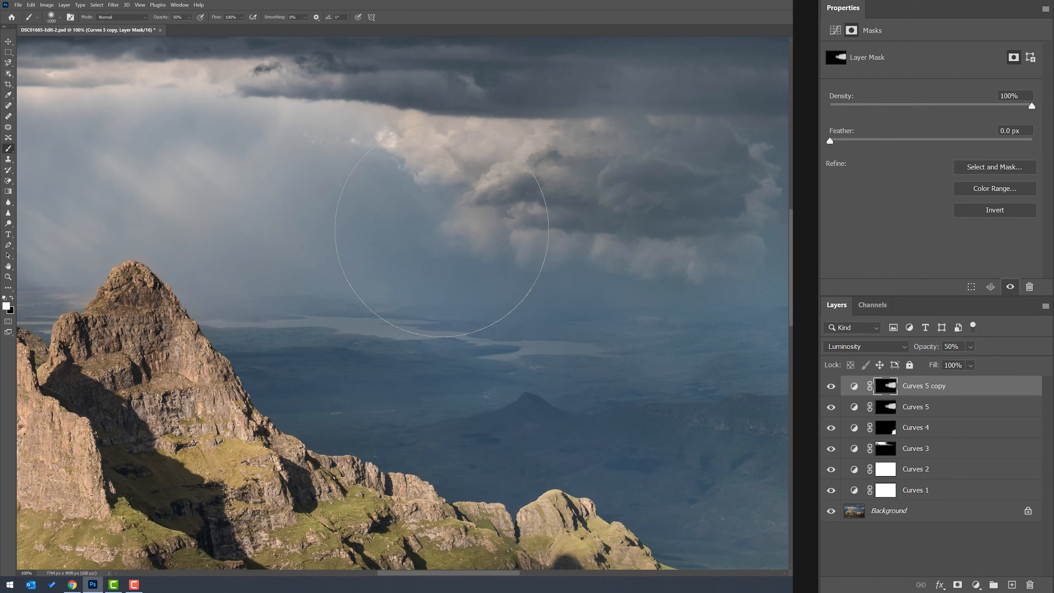
Copy the noisy mask from Curves 5 copy onto Curves 5, replacing its existing mask, and check that mask on its own
scroll(442, 229, "down", 4)
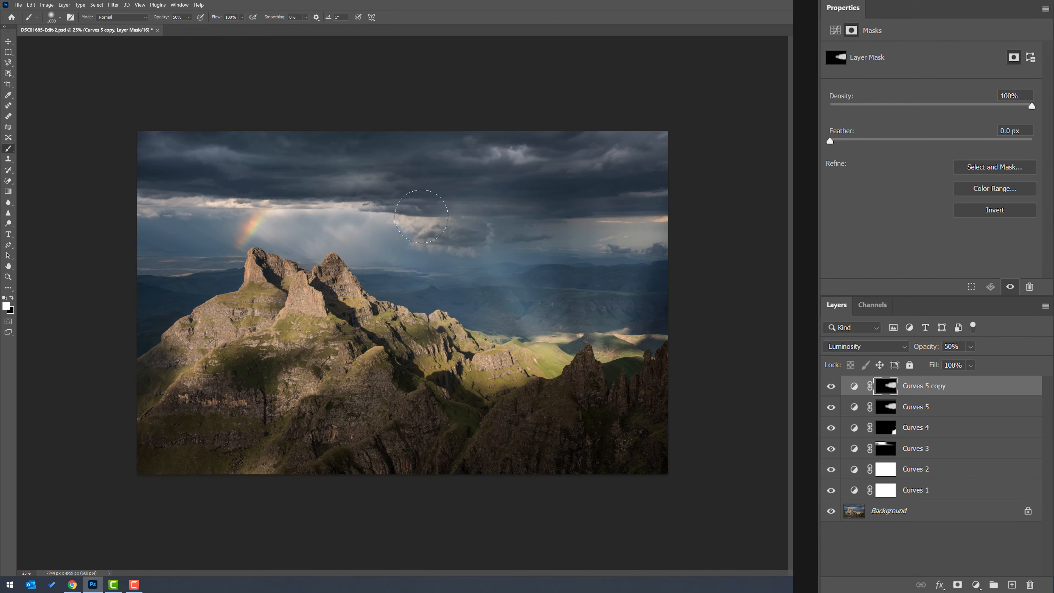
scroll(415, 215, "up", 1)
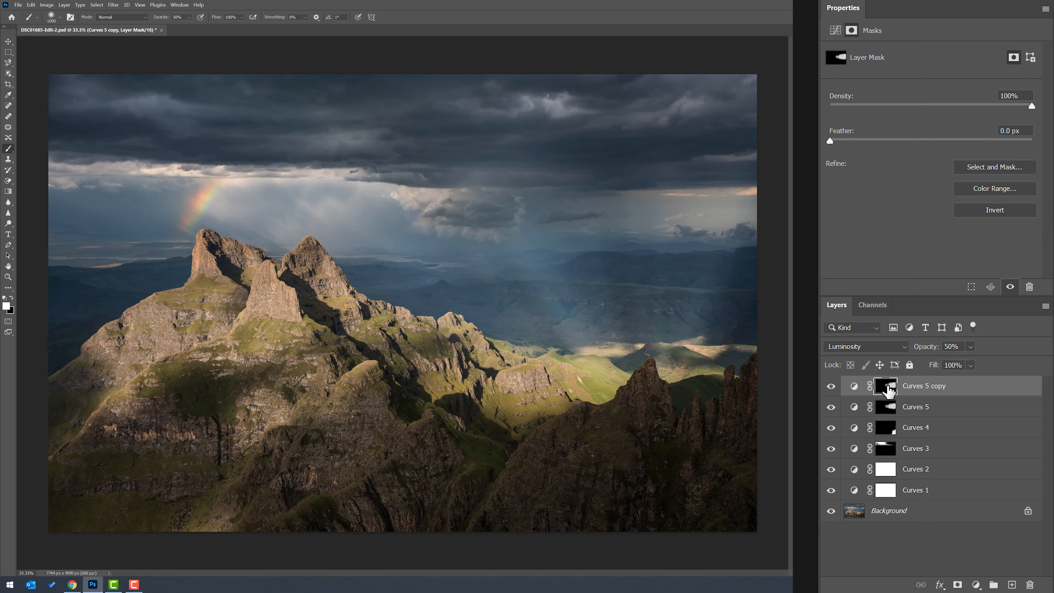
key("alt")
left_click_drag(887, 395, 887, 415)
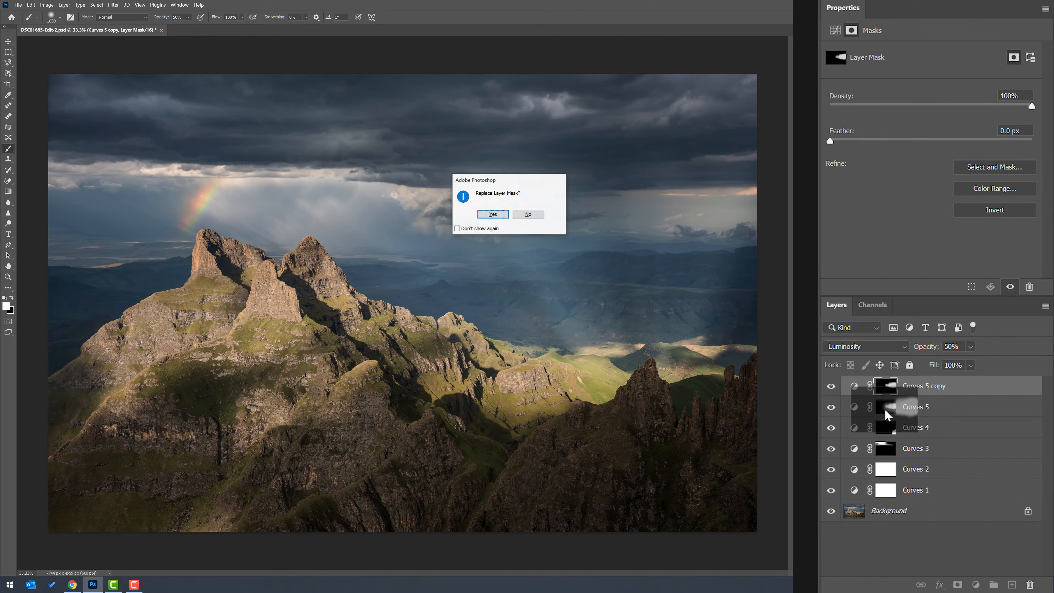
left_click(493, 214)
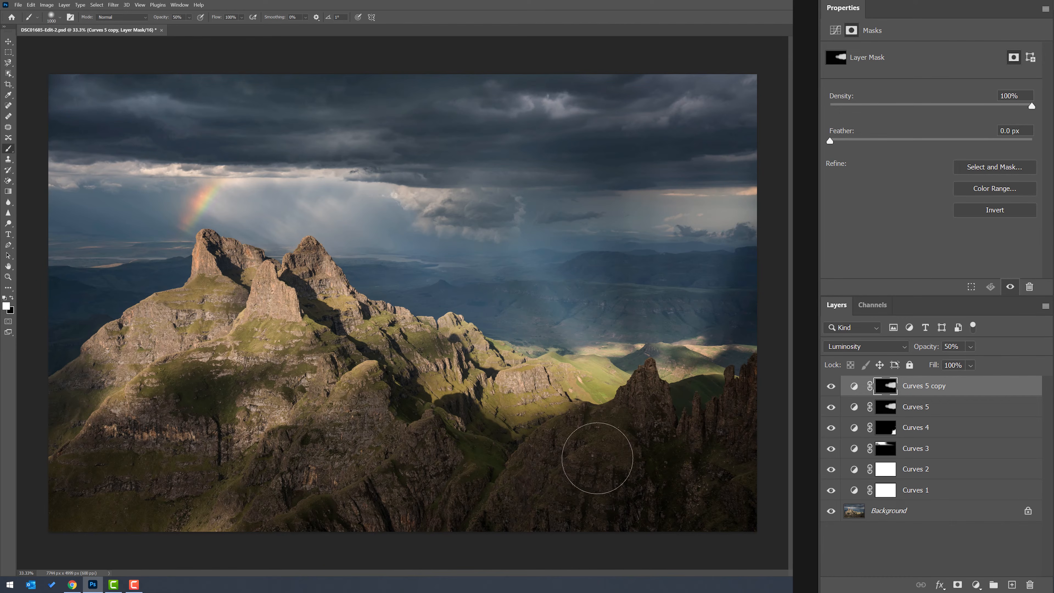
left_click(891, 411, "alt")
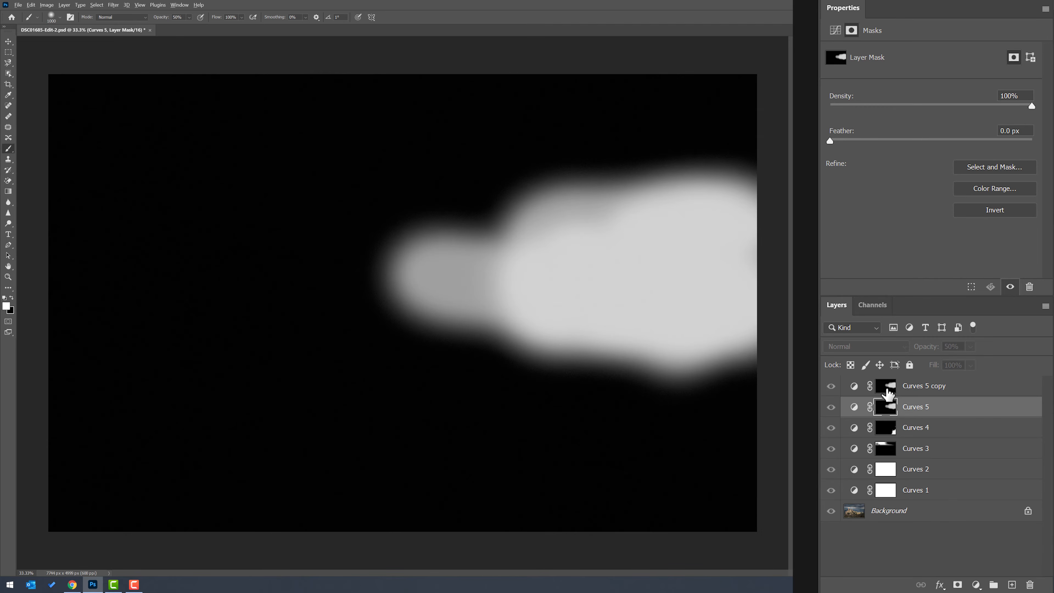
left_click(887, 394)
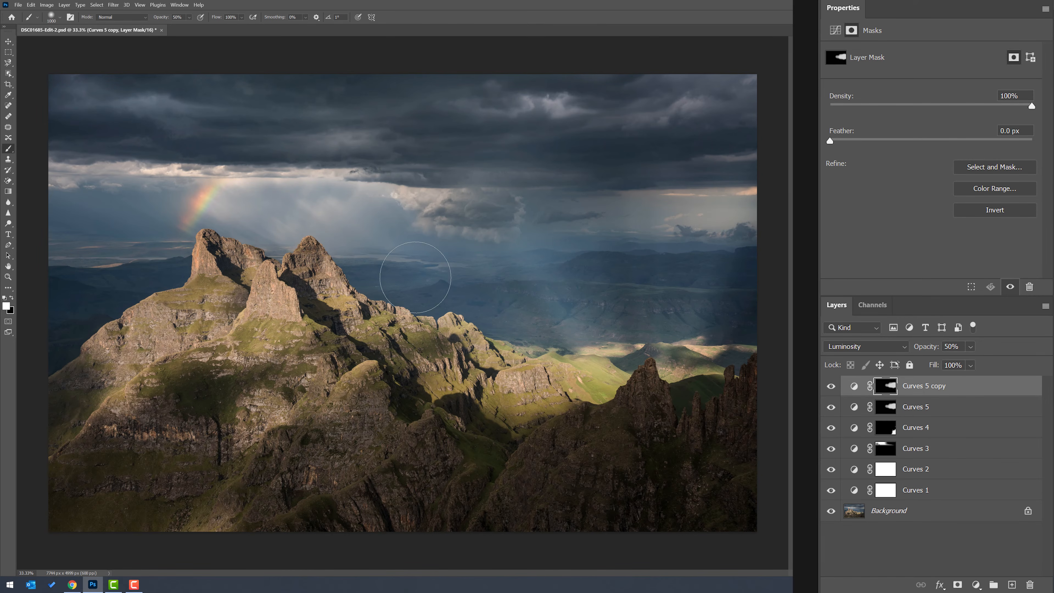
Add a Curves adjustment layer and raise contrast by sampling the bright and darker parts of the light rays behind the peaks
left_click(976, 584)
left_click(963, 410)
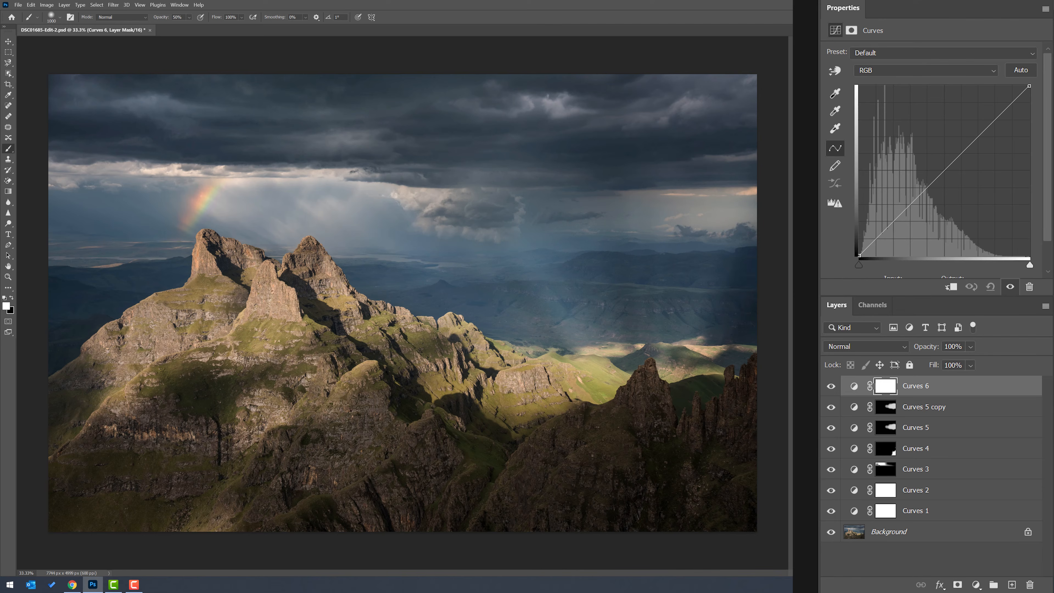
left_click(835, 71)
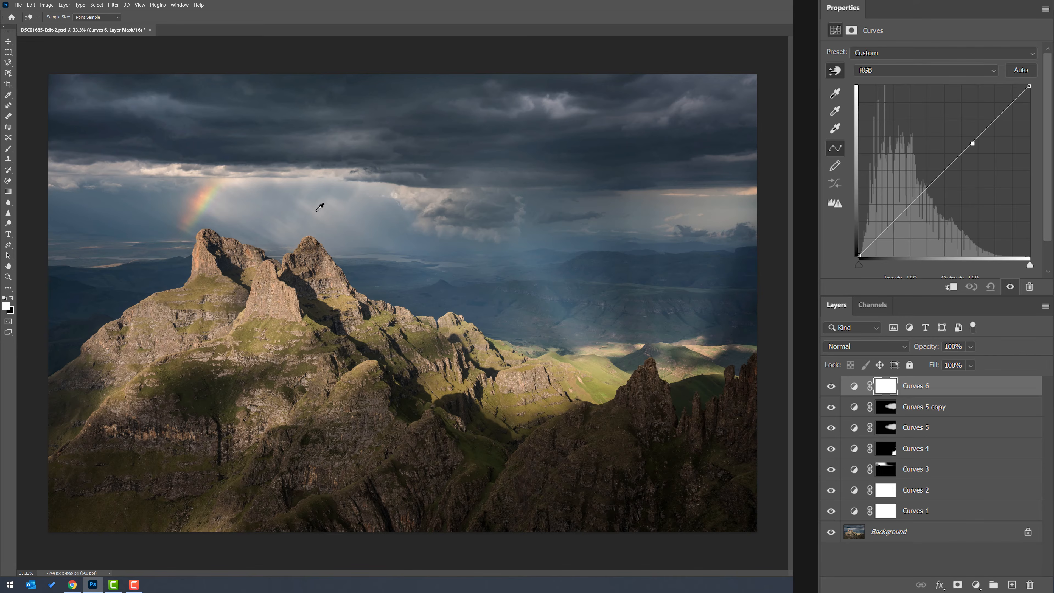
left_click_drag(320, 207, 289, 210)
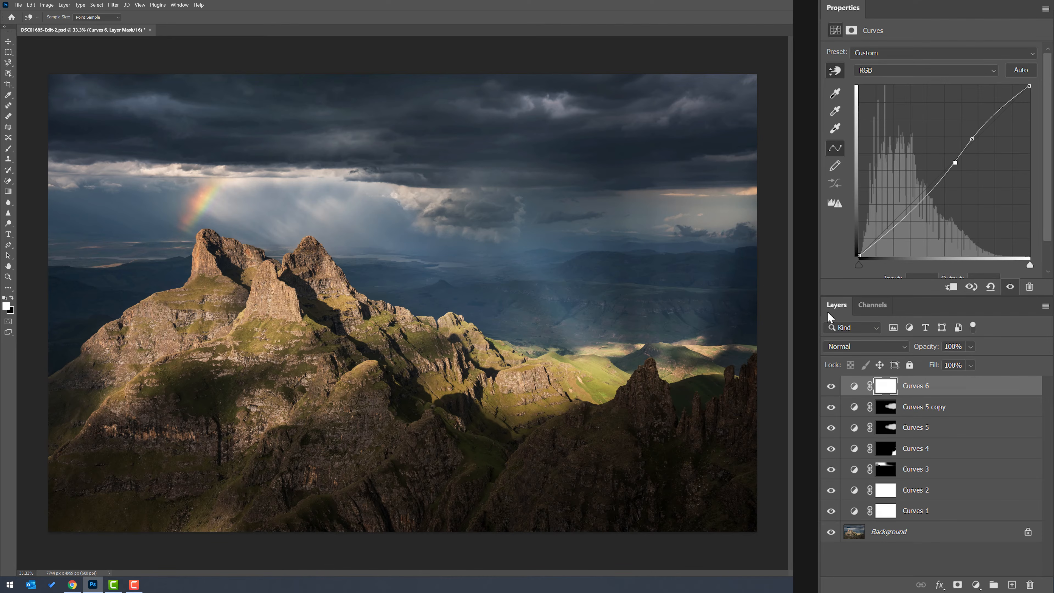
Invert the Curves 6 mask to black and paint white with a smaller brush over the light rays behind the peaks
key("ctrl+i")
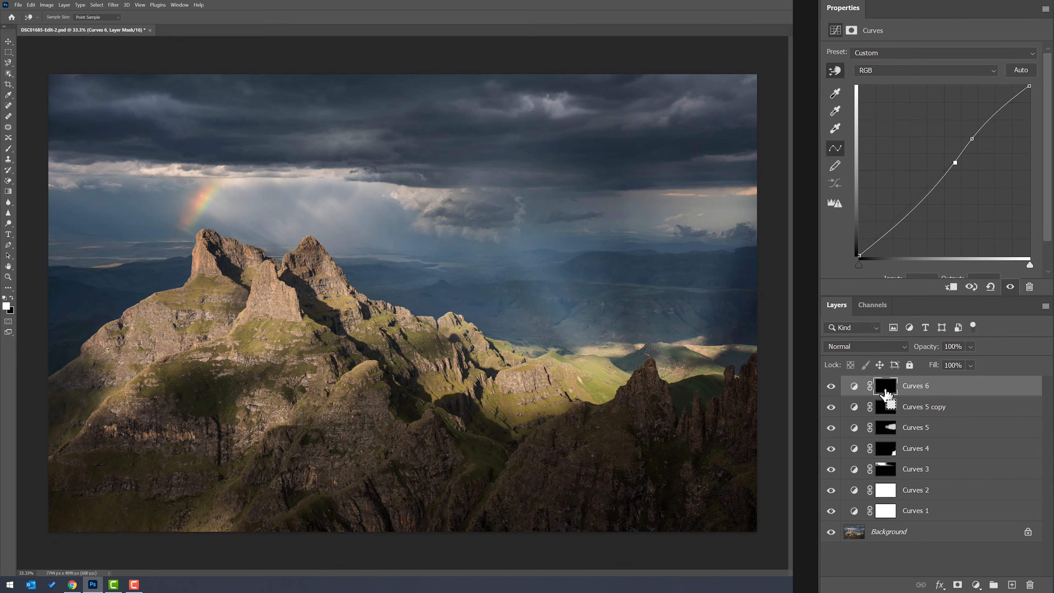
left_click(8, 148)
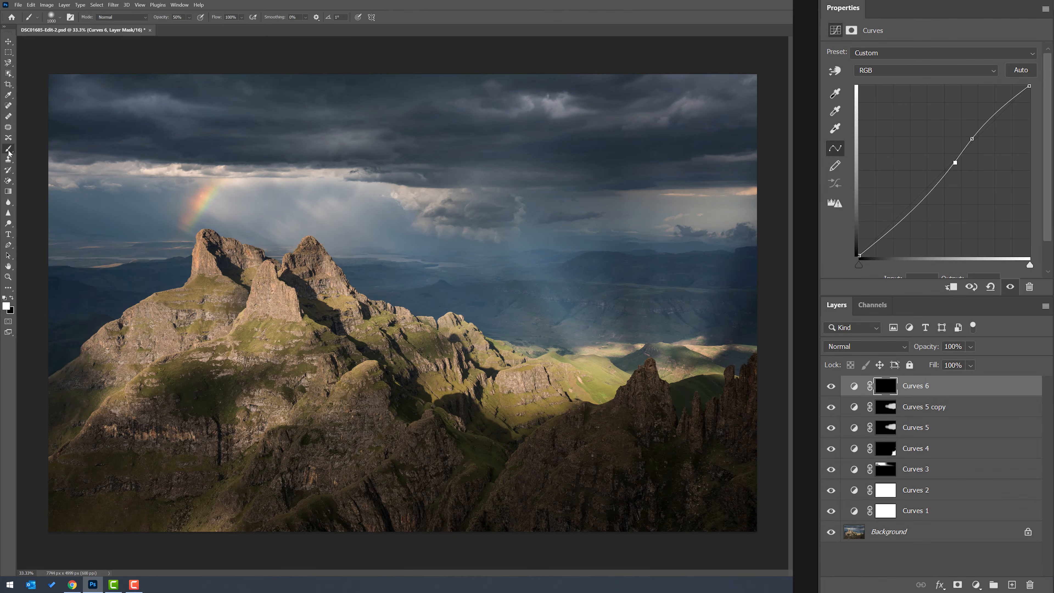
key("bracketleft")
key("bracketleft")
key("bracketleft")
key("bracketleft")
mouse_move(308, 210)
left_mouse_down()
mouse_move(247, 211)
mouse_move(235, 200)
mouse_move(246, 212)
mouse_move(394, 231)
left_mouse_up()
key("bracketleft")
key("bracketleft")
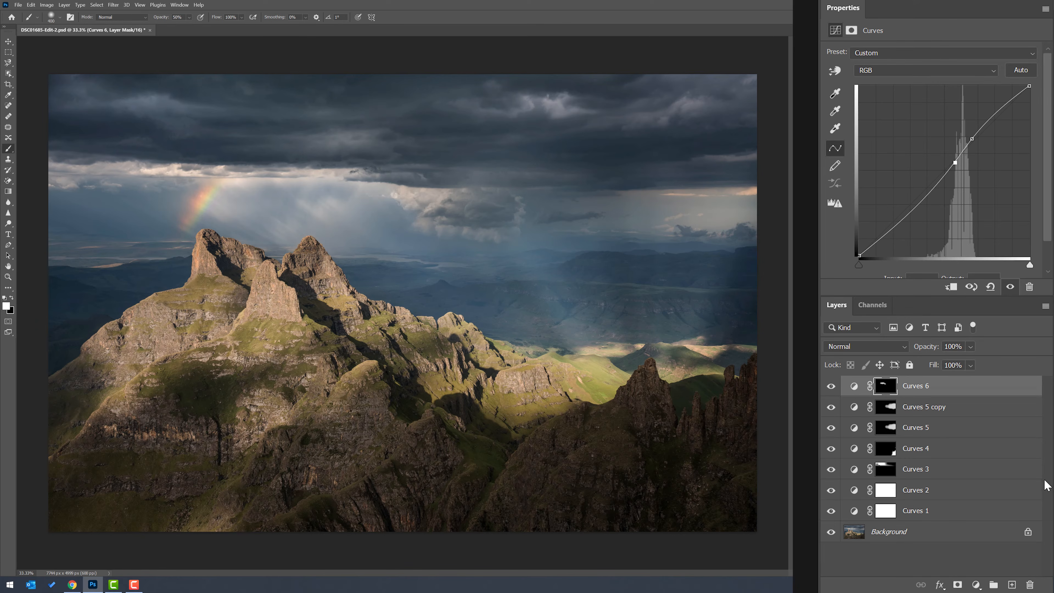
Add another Curves adjustment layer and shape an S-curve with raised highlights and lowered darker tones
left_click(976, 585)
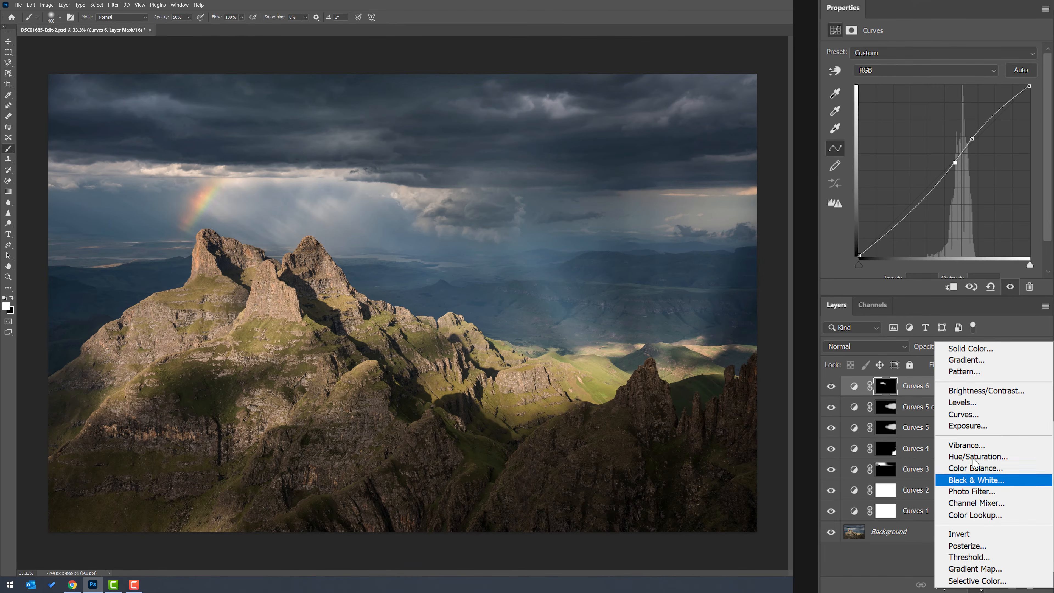
left_click(982, 413)
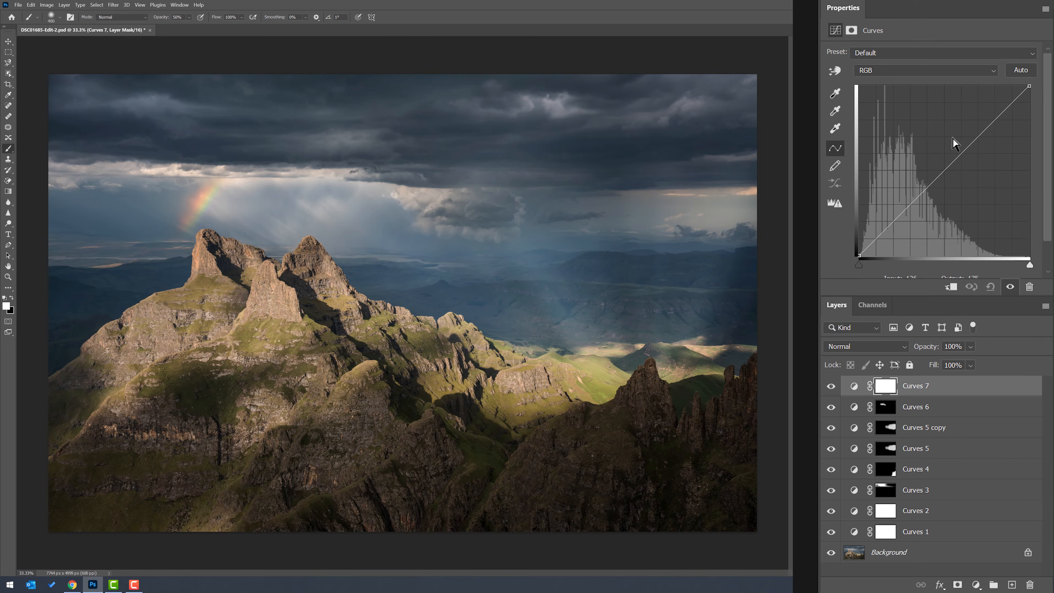
left_click_drag(991, 123, 991, 116)
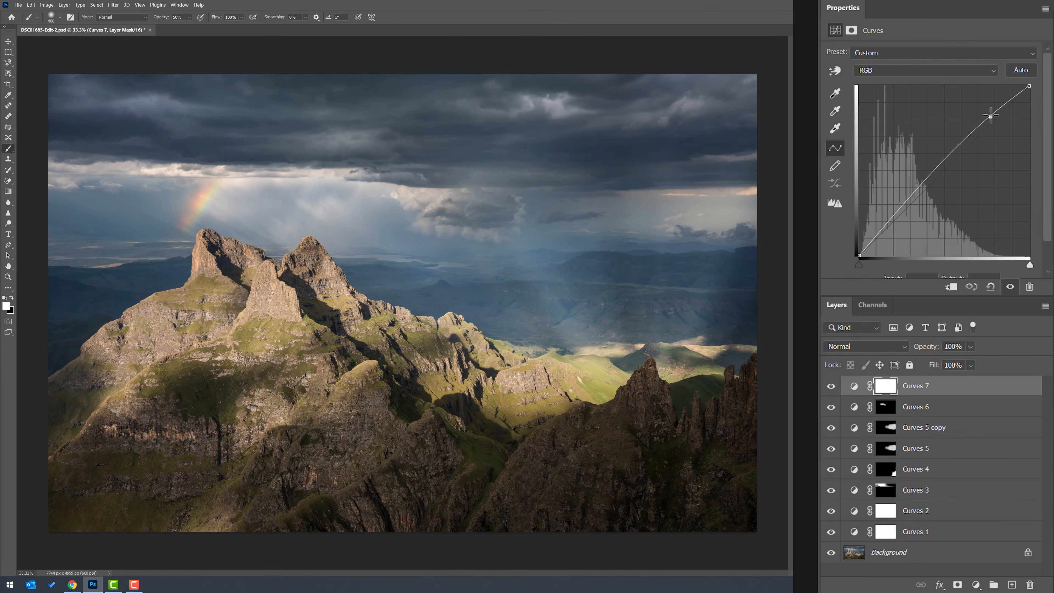
left_click_drag(939, 174, 938, 180)
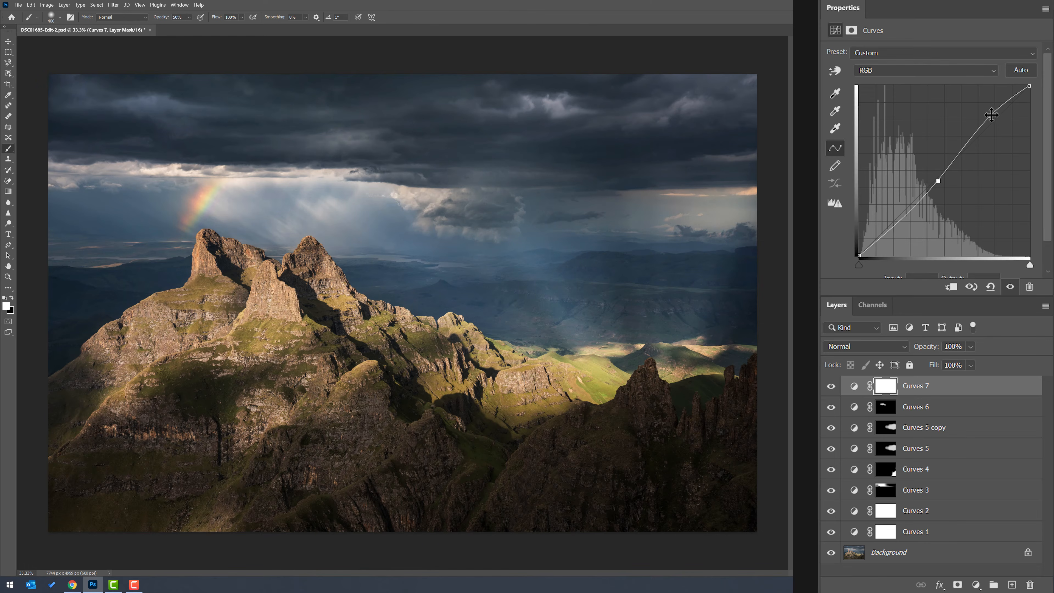
left_click_drag(991, 113, 991, 113)
Limit Curves 7 to the rainbow by inverting its mask and painting white there, and fine-tune the S-curve's two points
key("ctrl+i")
mouse_move(177, 221)
left_mouse_down()
mouse_move(193, 210)
mouse_move(175, 240)
mouse_move(180, 229)
left_mouse_up()
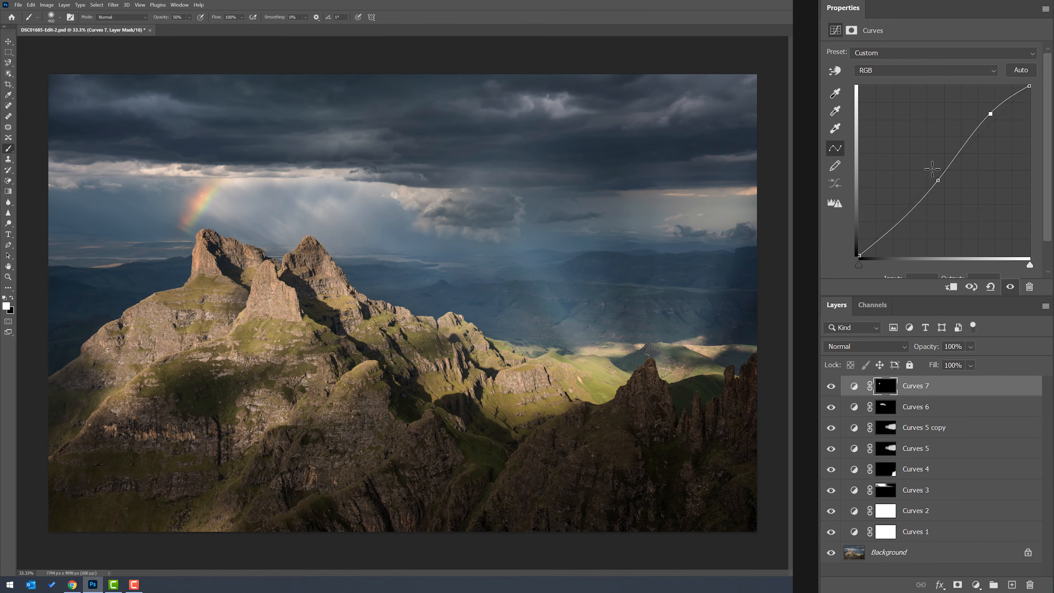
left_click_drag(938, 180, 940, 181)
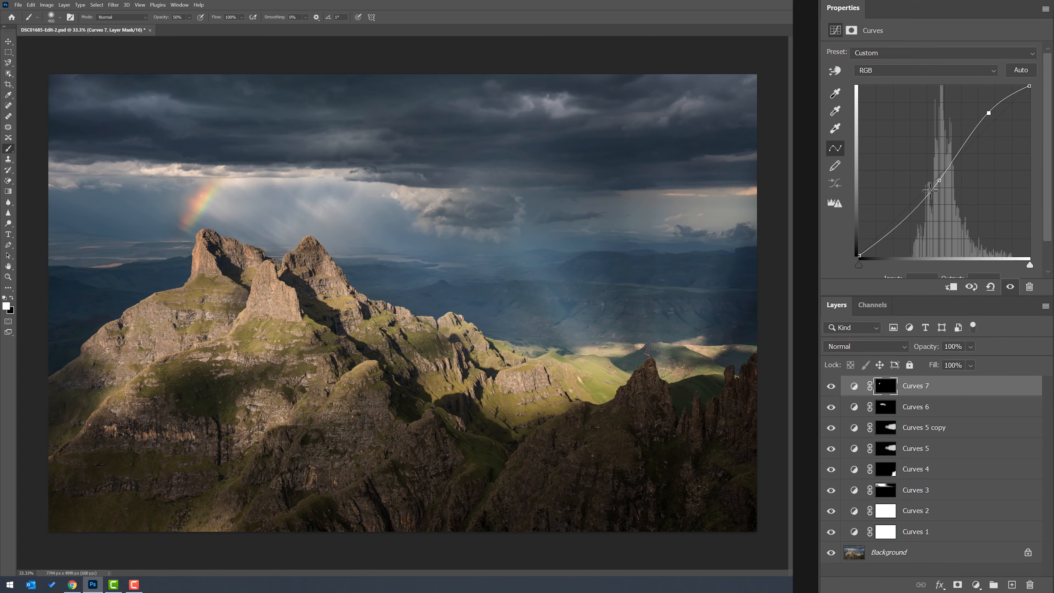
left_click_drag(938, 182, 933, 182)
left_click_drag(989, 113, 981, 114)
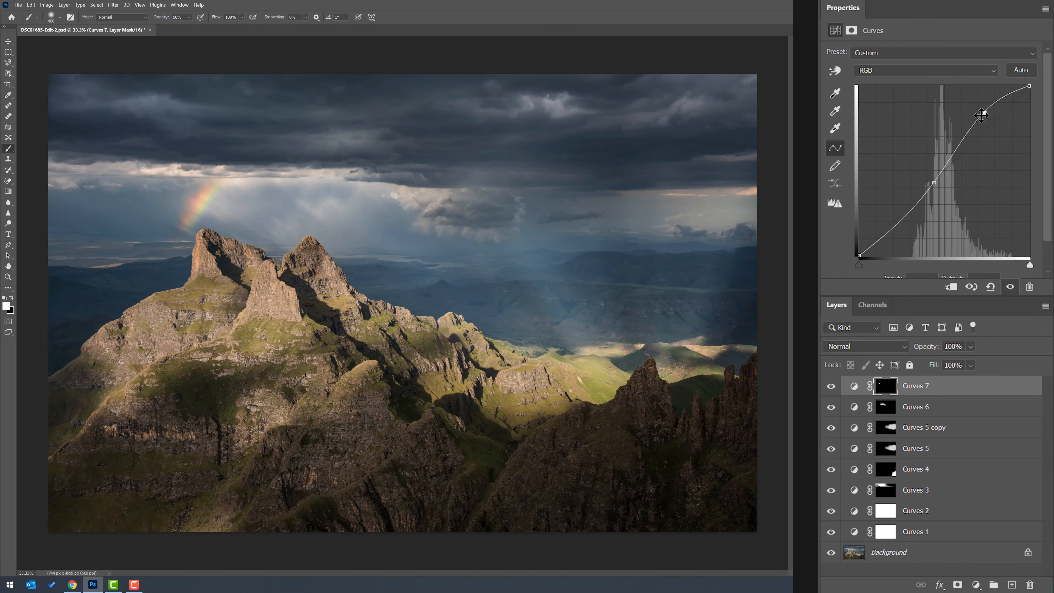
Compare the rainbow area with the Curves 7 layer hidden and shown
left_click(831, 387)
left_click(831, 386)
left_click(830, 386)
left_click(831, 386)
left_click(832, 386)
left_click(833, 386)
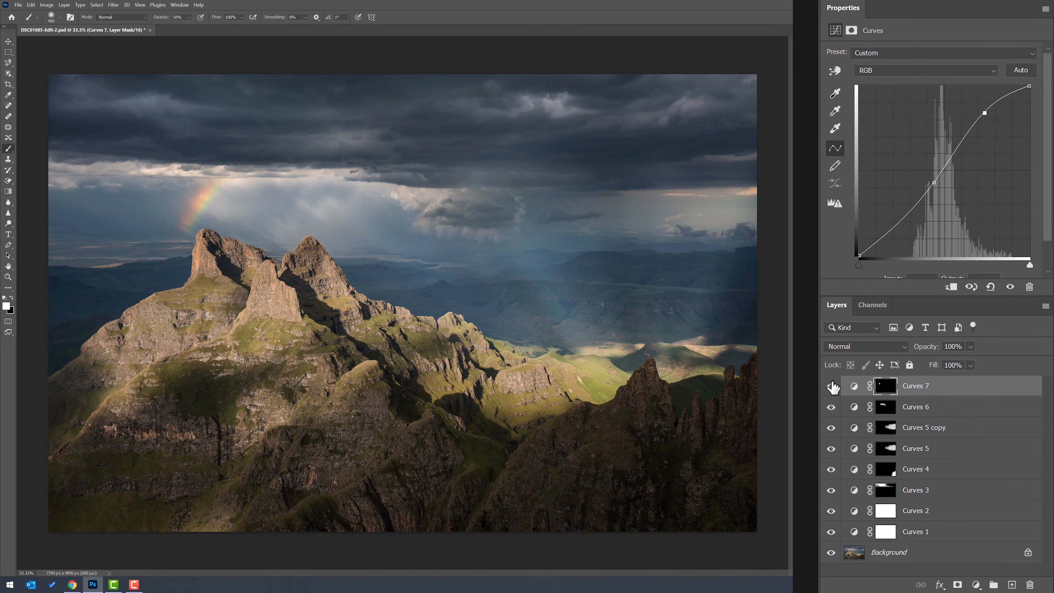
left_click(958, 362)
left_click(831, 386)
left_click(831, 386)
left_click(832, 387)
left_click(832, 387)
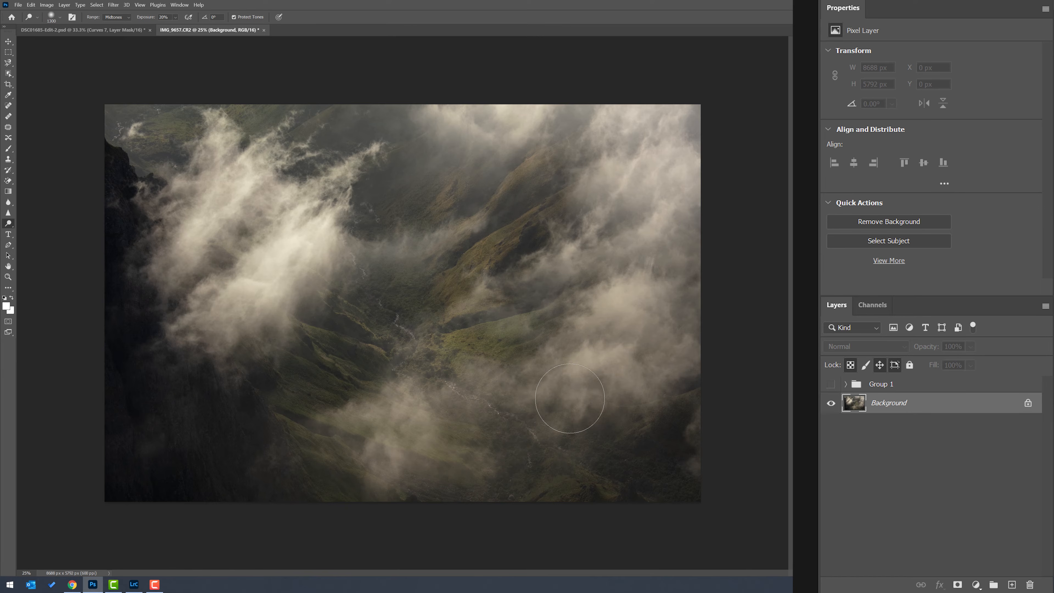
Duplicate the Background layer of the cloudy valley photo and brighten the lower clouds and central valley with the Dodge tool
right_click(8, 225)
left_click(35, 224)
key("ctrl+j")
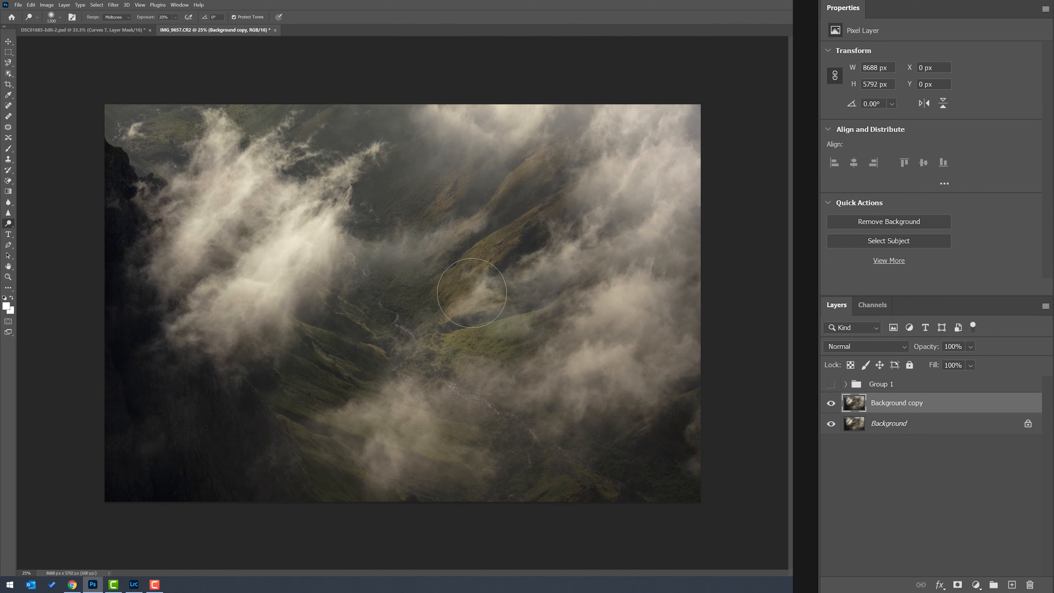
mouse_move(579, 290)
left_mouse_down()
mouse_move(612, 262)
mouse_move(583, 255)
mouse_move(606, 340)
mouse_move(590, 338)
mouse_move(593, 249)
mouse_move(528, 391)
mouse_move(600, 337)
mouse_move(483, 389)
mouse_move(502, 382)
mouse_move(455, 432)
mouse_move(449, 414)
mouse_move(486, 411)
mouse_move(452, 413)
mouse_move(476, 400)
mouse_move(406, 444)
mouse_move(400, 407)
mouse_move(386, 450)
mouse_move(372, 412)
mouse_move(352, 417)
mouse_move(419, 399)
mouse_move(451, 434)
mouse_move(444, 447)
mouse_move(482, 389)
mouse_move(574, 410)
mouse_move(456, 456)
mouse_move(487, 466)
mouse_move(469, 471)
mouse_move(515, 392)
mouse_move(575, 376)
left_mouse_up()
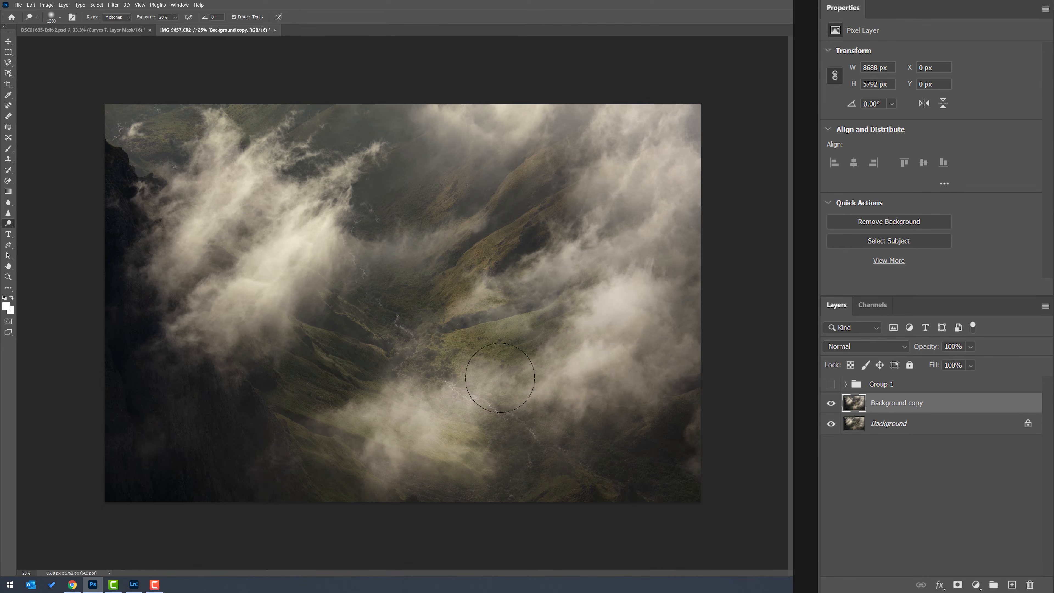
mouse_move(380, 298)
left_mouse_down()
mouse_move(369, 290)
mouse_move(400, 294)
mouse_move(394, 349)
mouse_move(343, 343)
mouse_move(440, 328)
mouse_move(451, 252)
mouse_move(367, 251)
mouse_move(448, 245)
mouse_move(494, 199)
mouse_move(492, 228)
left_mouse_up()
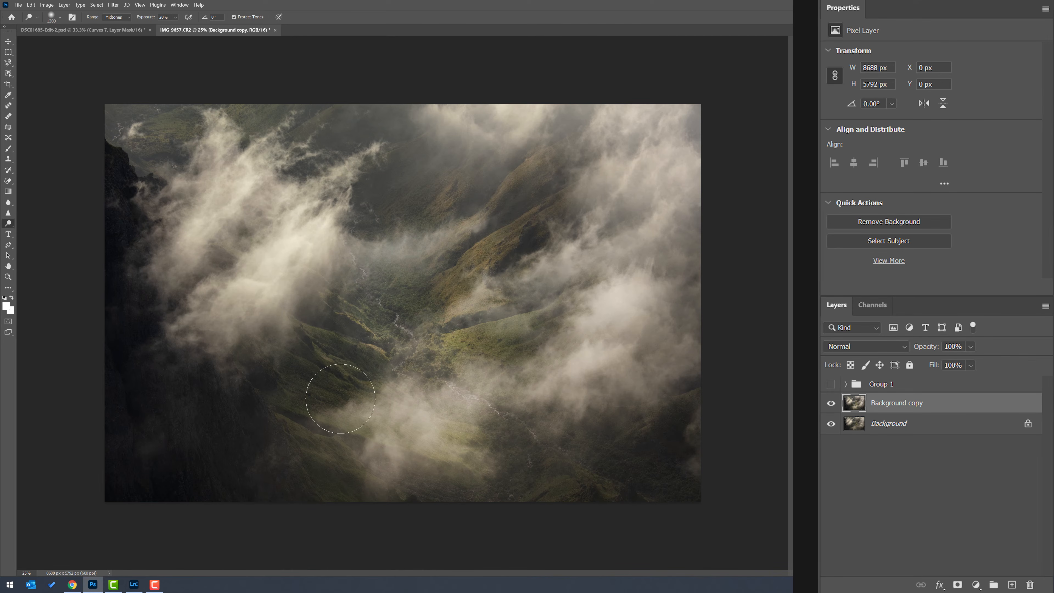
Darken the upper and right edges of the valley photo on the Background copy layer with the Burn tool
right_click(10, 225)
left_click(34, 230)
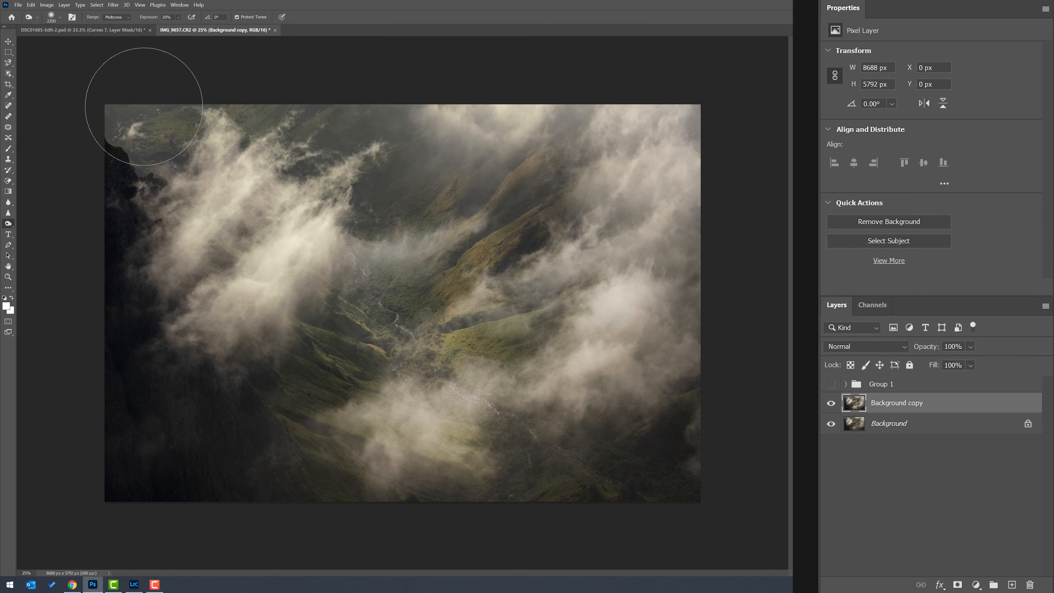
mouse_move(259, 106)
left_mouse_down()
mouse_move(190, 111)
mouse_move(160, 136)
mouse_move(409, 106)
left_mouse_up()
mouse_move(590, 93)
left_mouse_down()
mouse_move(475, 95)
mouse_move(552, 94)
mouse_move(647, 166)
mouse_move(451, 94)
mouse_move(647, 59)
mouse_move(682, 94)
mouse_move(699, 475)
left_mouse_up()
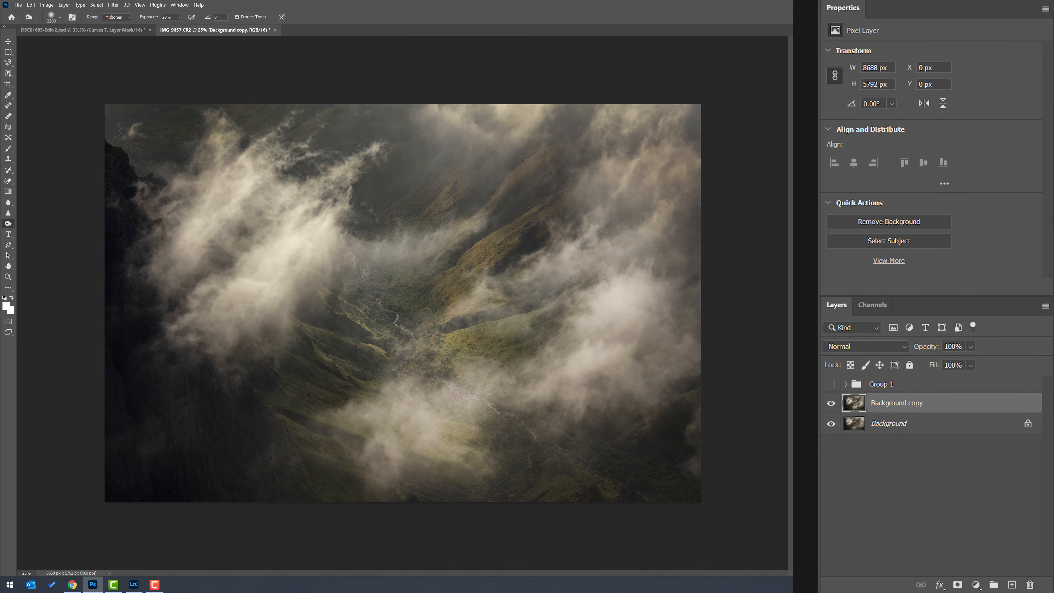
Compare the dodged and burned Background copy with the original by toggling its visibility, leaving the layer hidden
left_click(832, 404)
left_click(831, 403)
left_click(830, 403)
left_click(830, 403)
left_click(829, 403)
left_click(830, 402)
Expand and show Group 1, and select its Dodged layer
left_click(830, 383)
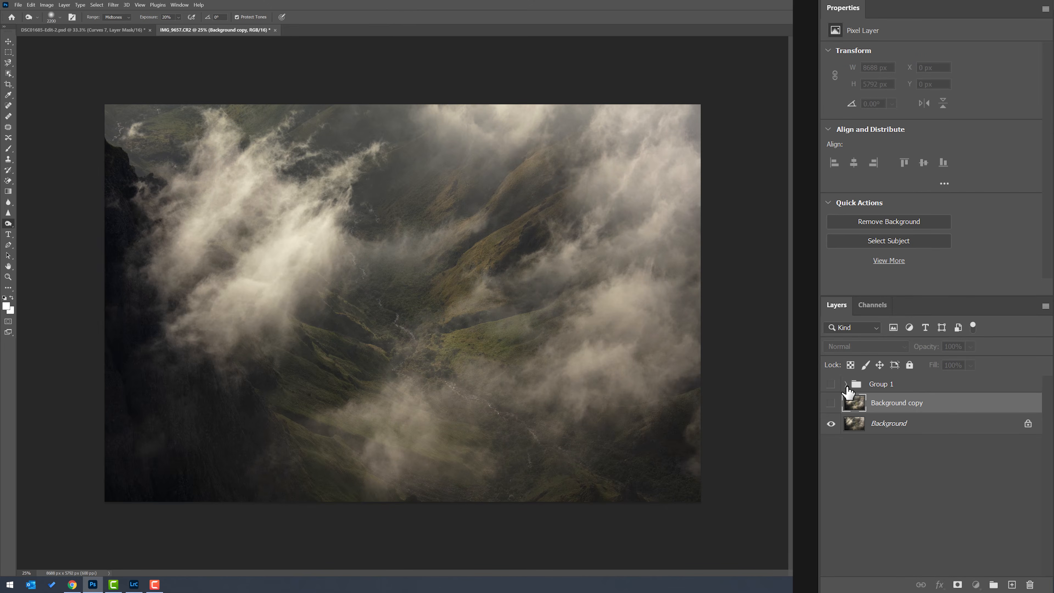
left_click(845, 384)
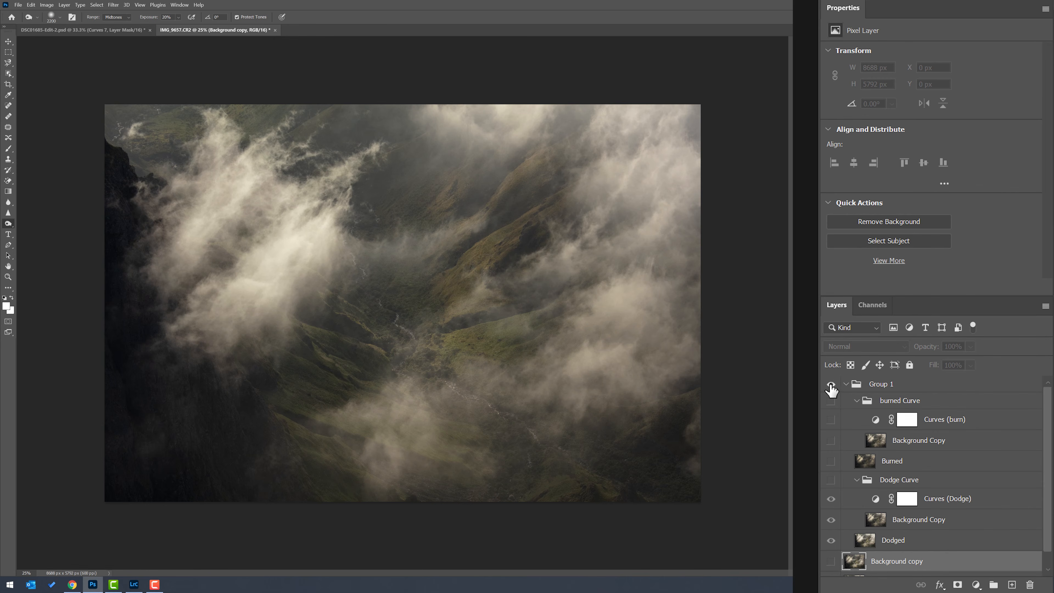
left_click(830, 384)
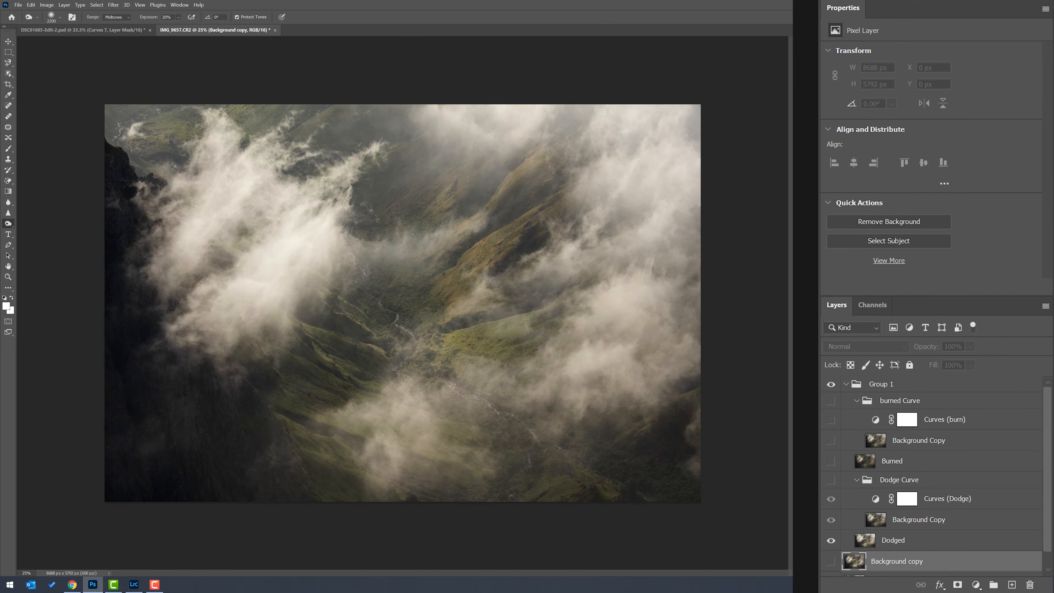
left_click(868, 543)
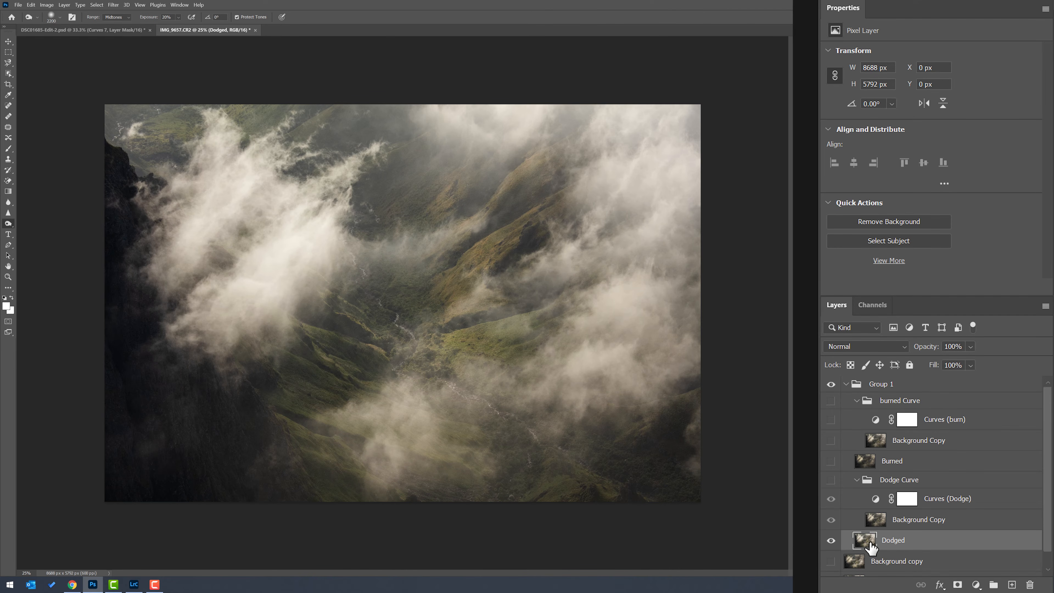
Show the Dodge Curve group with only its Background Copy, and turn on Curves (Dodge) to compare it with the Dodged layer
scroll(888, 539, "down", 1)
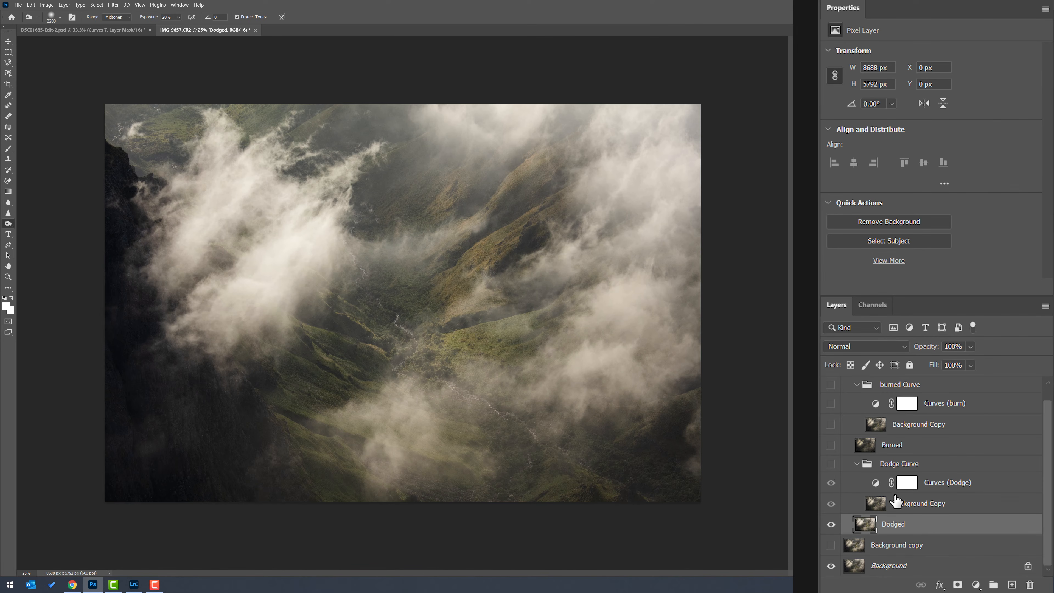
left_click(832, 483)
left_click(876, 512)
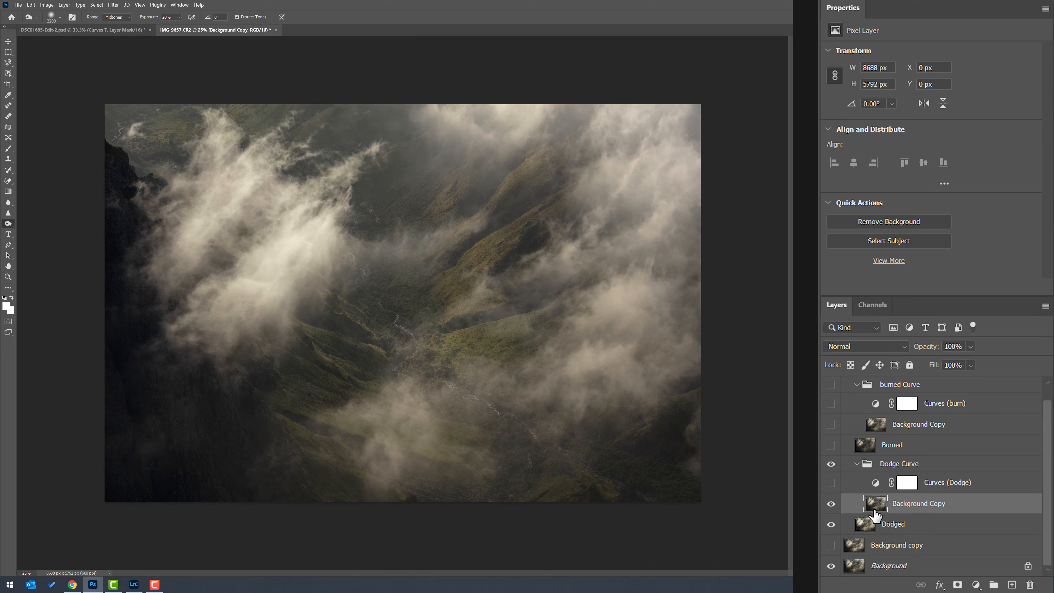
left_click(831, 483)
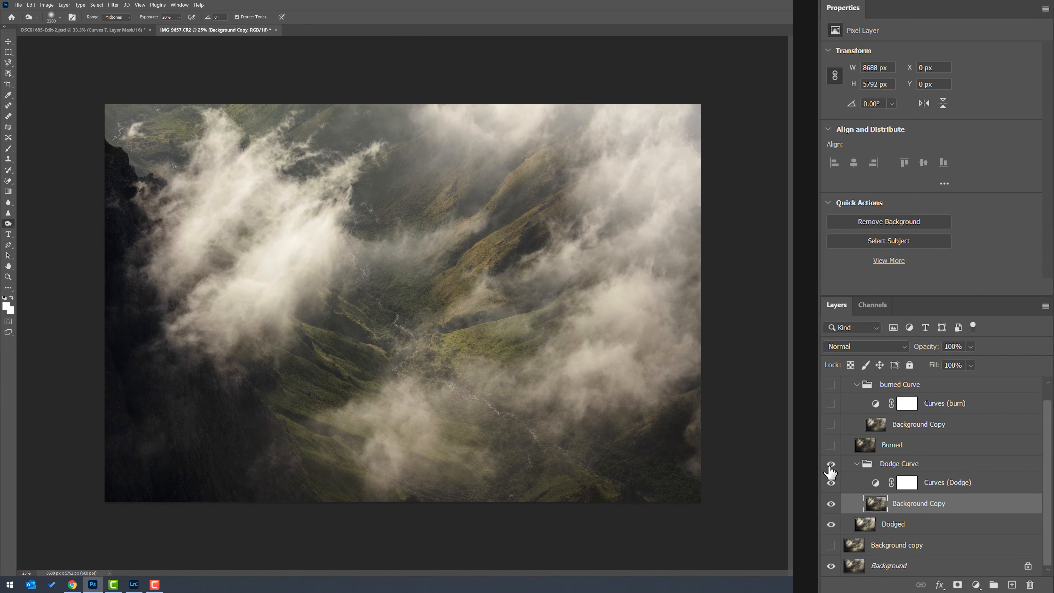
Compare the Burned layer with the burned Curve group by showing its Background Copy and Curves (burn), and inspect the burn curve
left_click(831, 445)
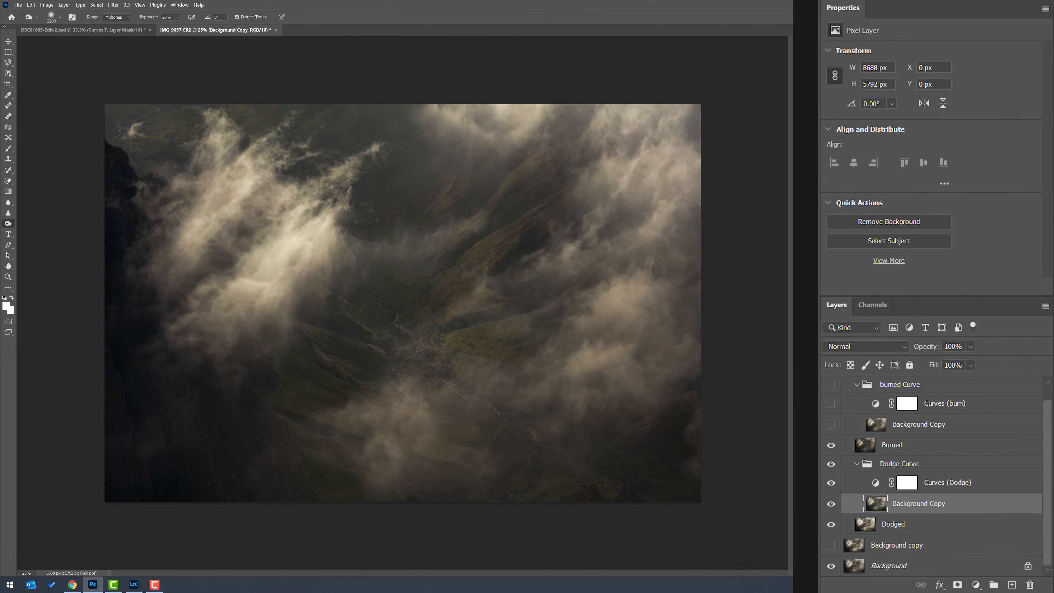
left_click(832, 425)
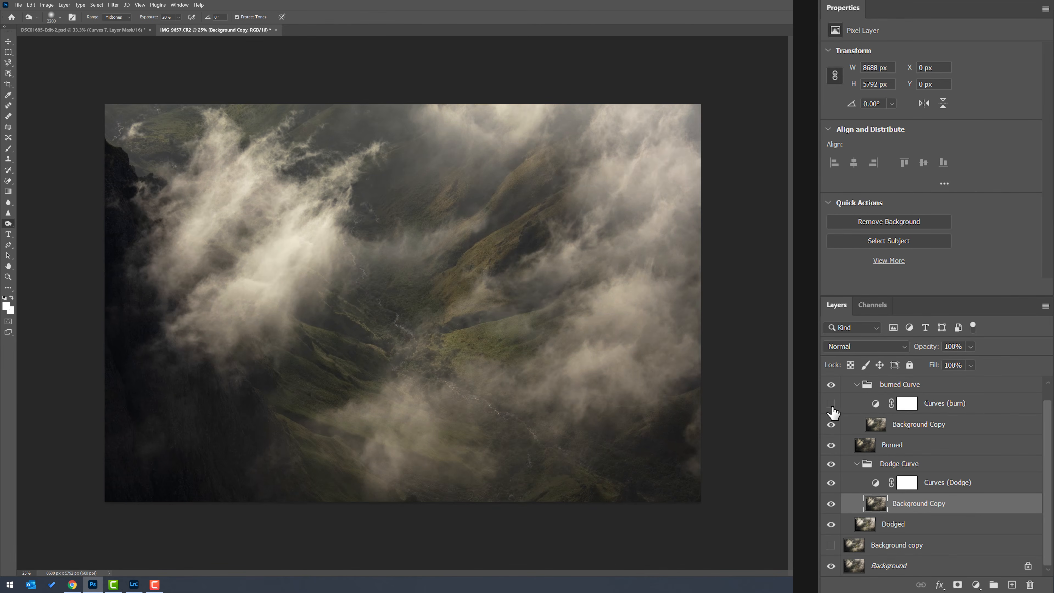
left_click(831, 404)
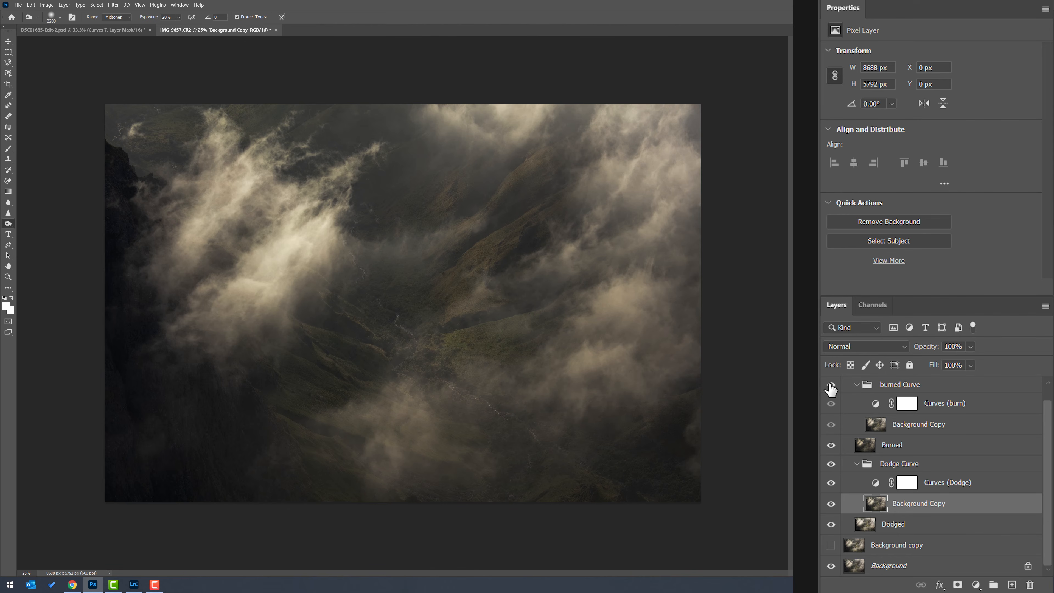
left_click(831, 385)
left_click(876, 404)
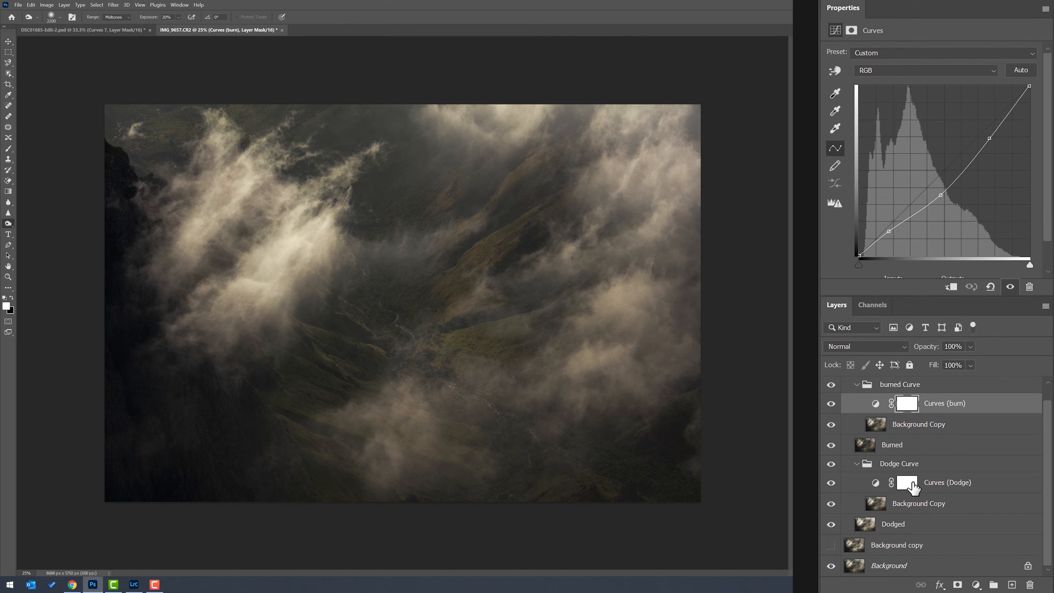
Move Curves (Dodge) out of its group to above Group 1, collapse Group 1, and hide both the group and the curves layer
left_click(947, 483)
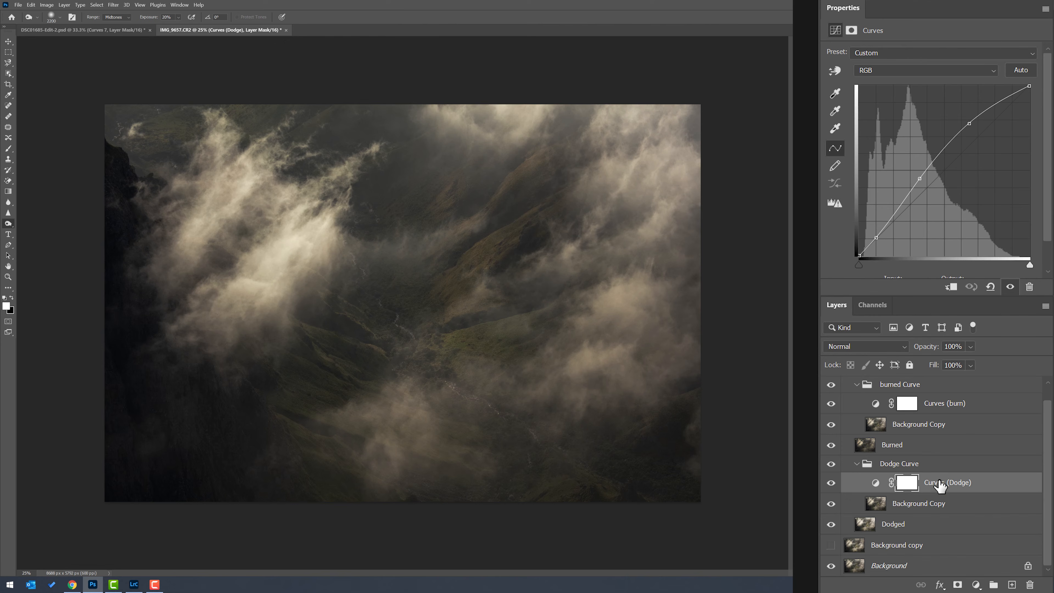
mouse_move(911, 404)
left_mouse_down()
mouse_move(892, 377)
mouse_move(867, 372)
mouse_move(871, 387)
left_mouse_up()
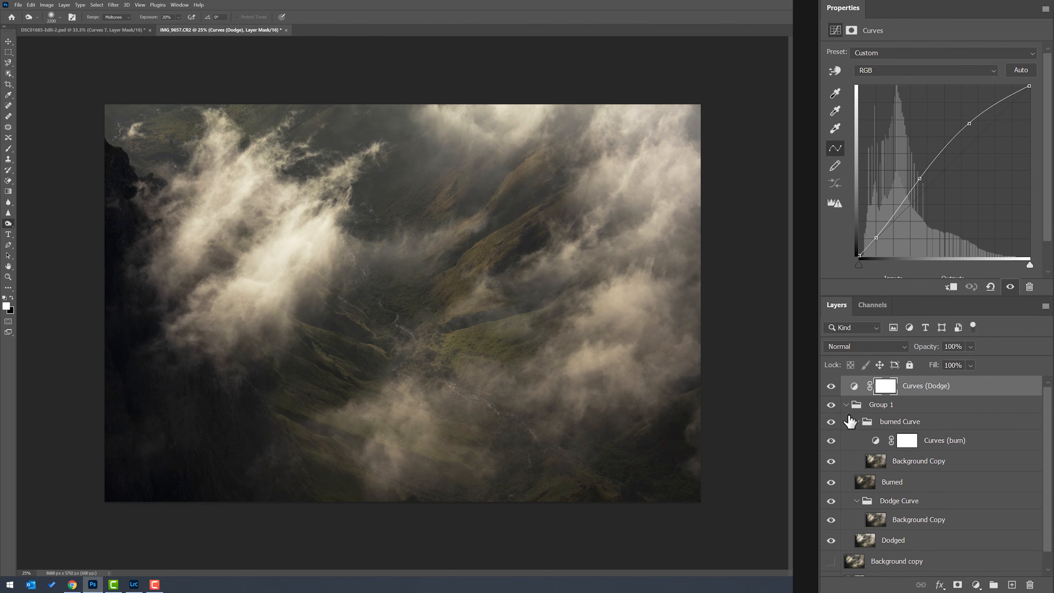
left_click(846, 405)
left_click(831, 406)
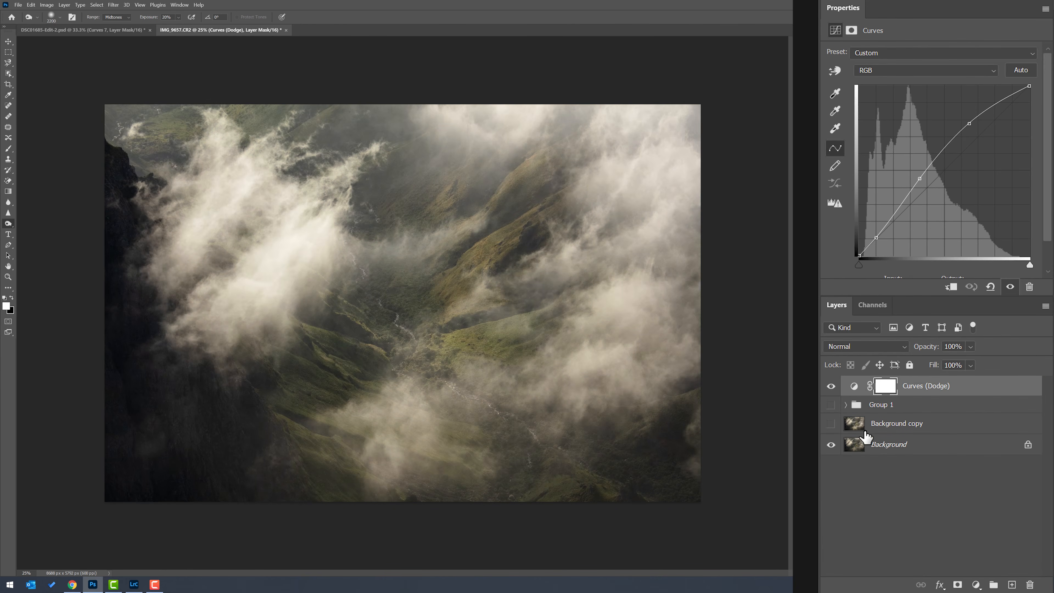
left_click(831, 386)
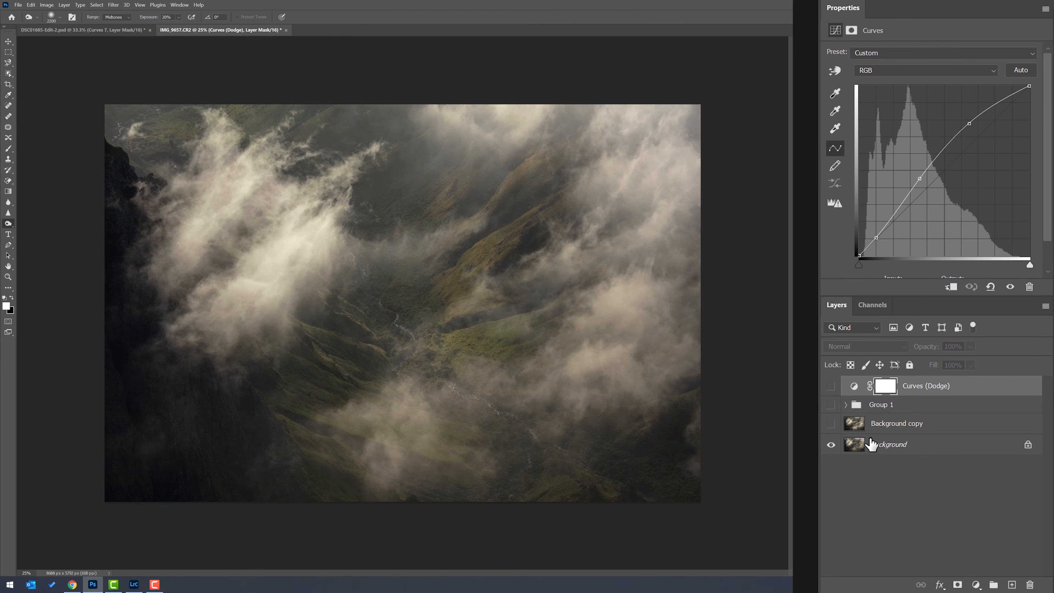
Delete Group 1 and the Background copy layer
left_click(891, 425)
left_click(892, 406, "shift")
left_click_drag(877, 407, 1031, 583)
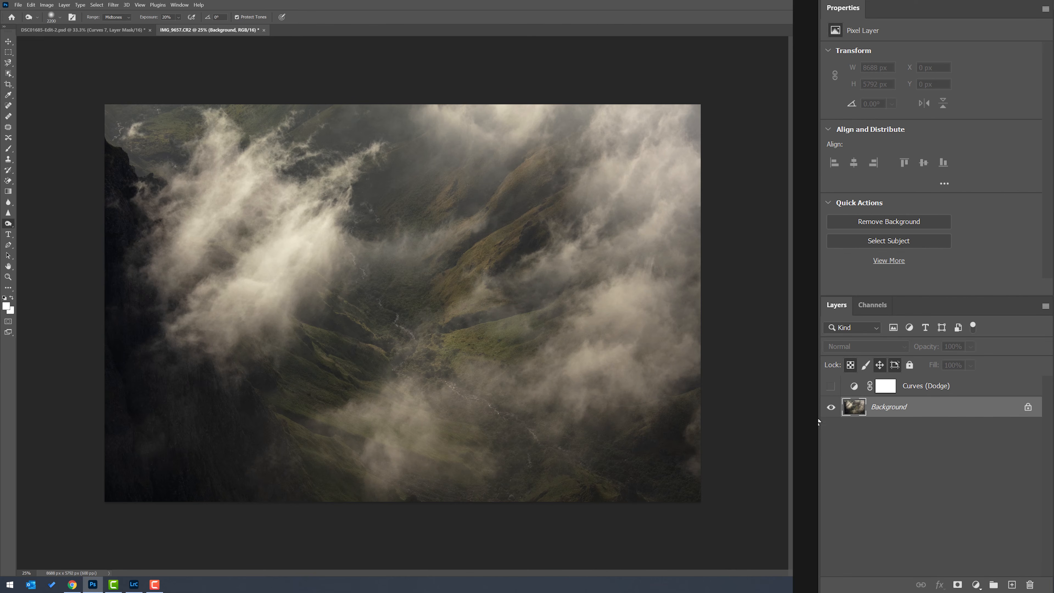
Toggle Curves (Dodge) to compare, leaving it visible, and raise its curve in the shadows, with extra points in the upper midtones and highlights
left_click(832, 387)
left_click(831, 386)
left_click(832, 386)
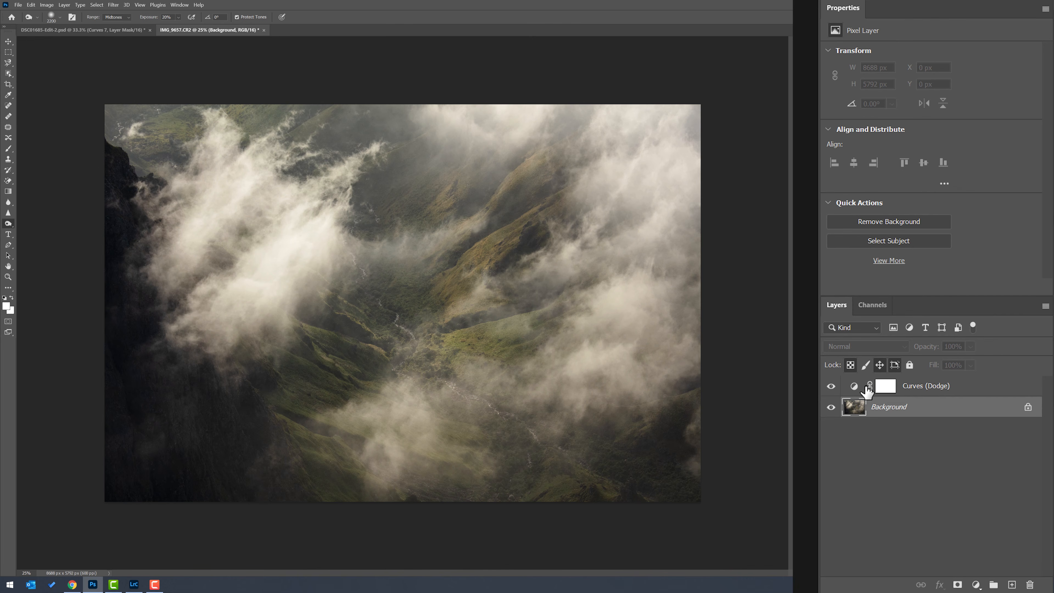
left_click(915, 390)
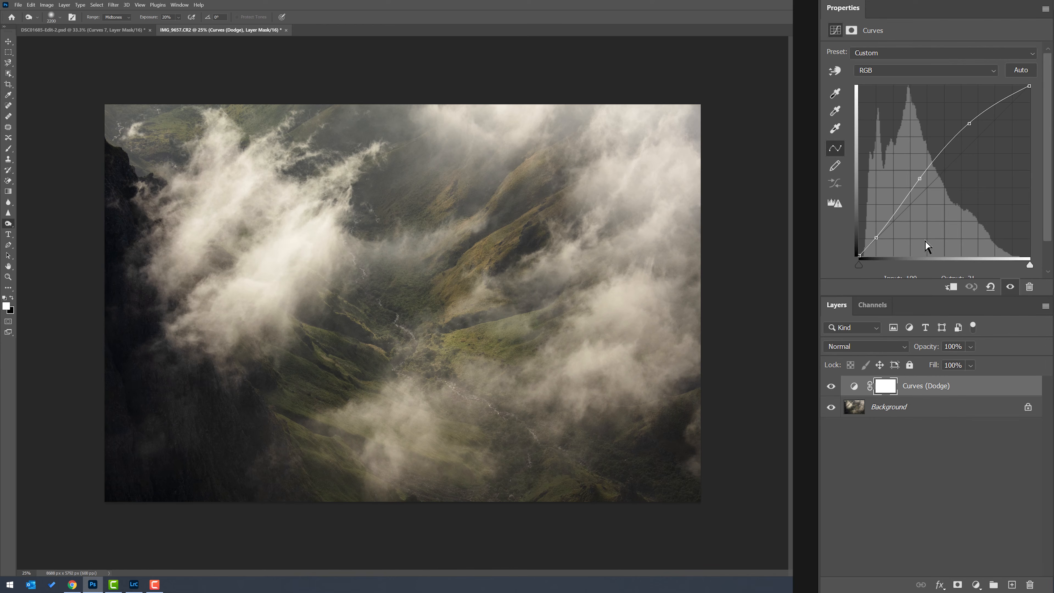
left_click(875, 235)
left_click_drag(876, 233, 875, 231)
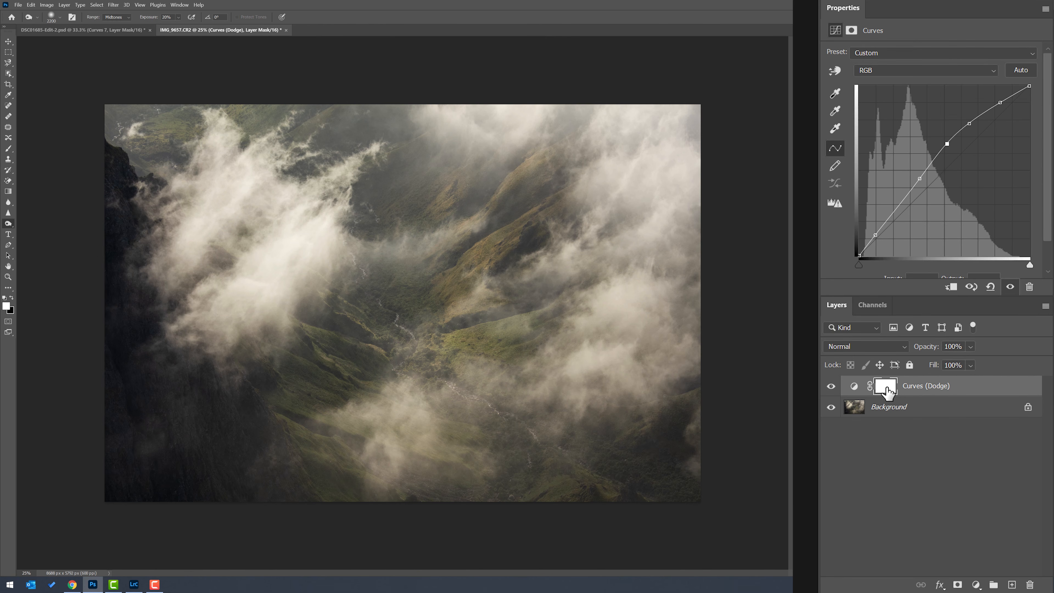
Invert the Curves (Dodge) mask to black and paint white over the central valley with a smaller Brush at 20% and 50% opacity
key("ctrl+i")
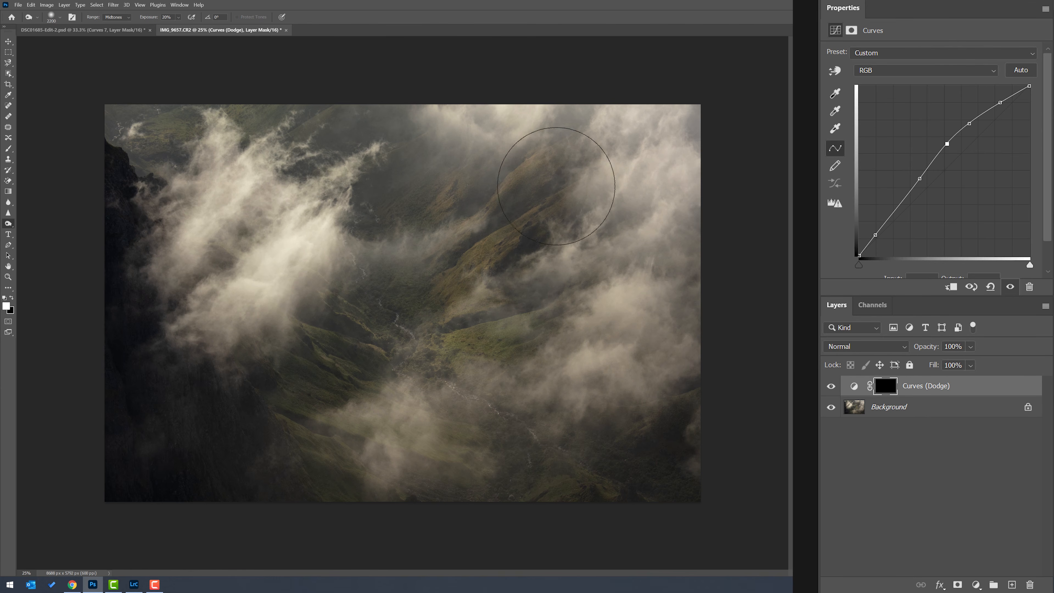
key("[")
key("[")
left_click(8, 149)
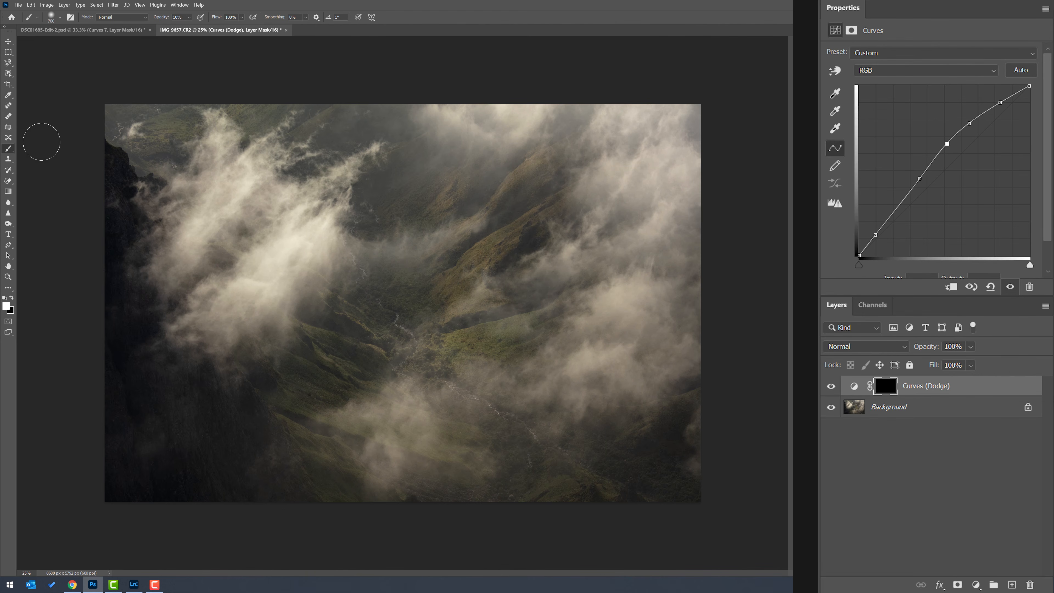
key("2")
left_click_drag(390, 243, 451, 239)
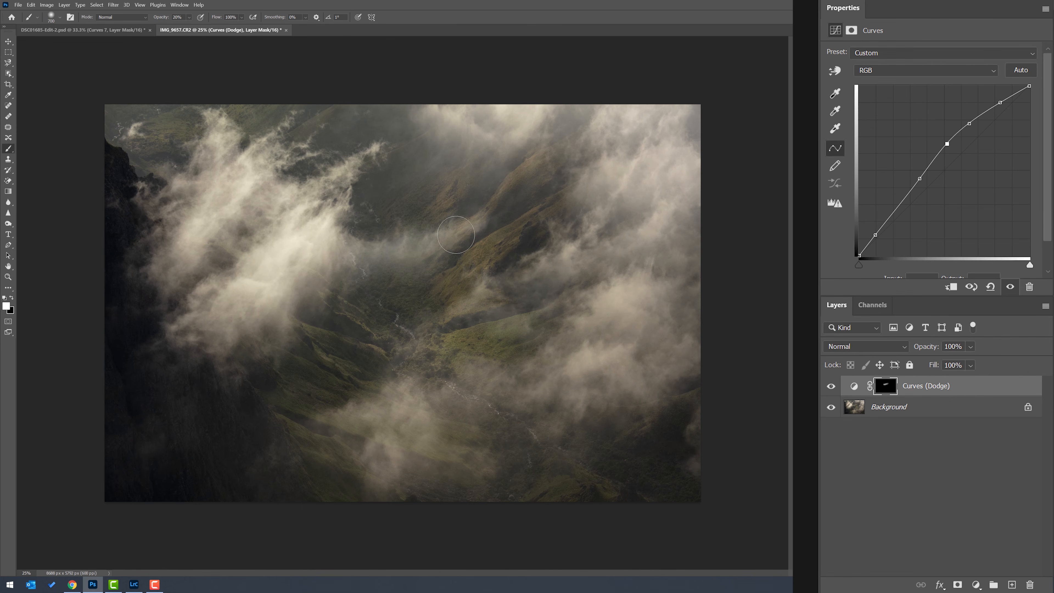
key("5")
mouse_move(344, 263)
left_mouse_down()
mouse_move(481, 280)
mouse_move(462, 309)
mouse_move(559, 272)
mouse_move(563, 341)
mouse_move(561, 282)
mouse_move(507, 388)
mouse_move(543, 383)
mouse_move(449, 391)
mouse_move(523, 388)
mouse_move(546, 368)
mouse_move(430, 388)
mouse_move(456, 385)
mouse_move(418, 408)
mouse_move(361, 408)
mouse_move(408, 433)
left_mouse_up()
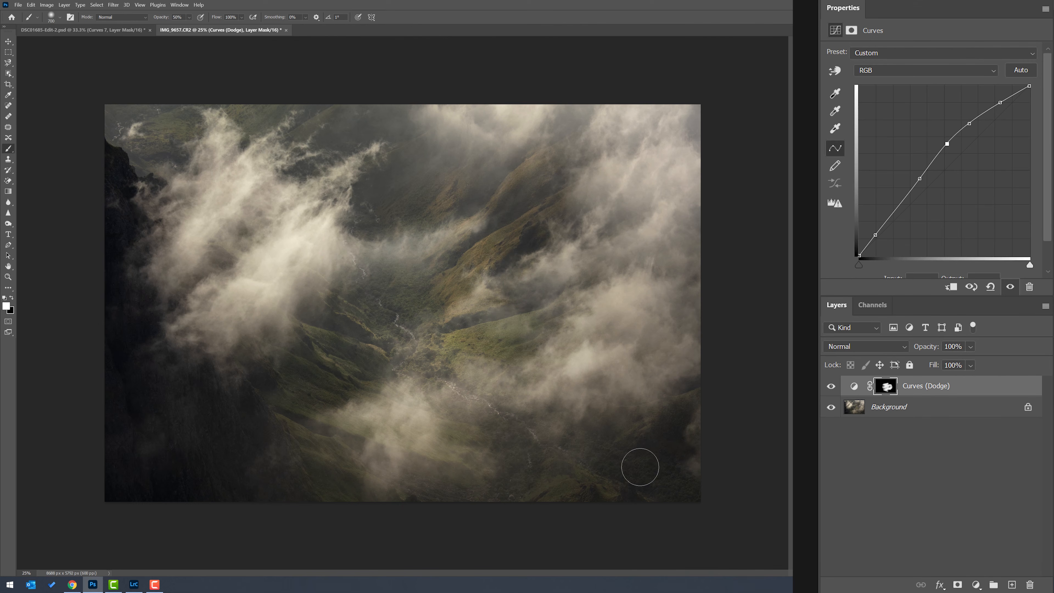
Add a second Curves adjustment layer, pull its midtones and shadows down to darken the photo, and invert its mask to black
left_click(976, 585)
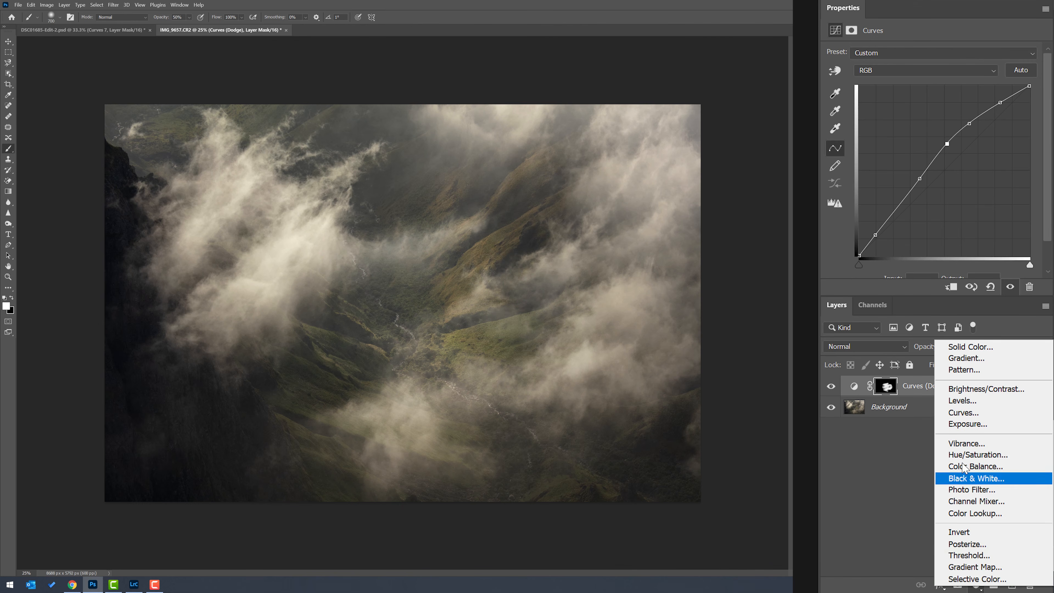
left_click(963, 411)
left_click_drag(940, 175, 935, 196)
left_click_drag(890, 235, 884, 235)
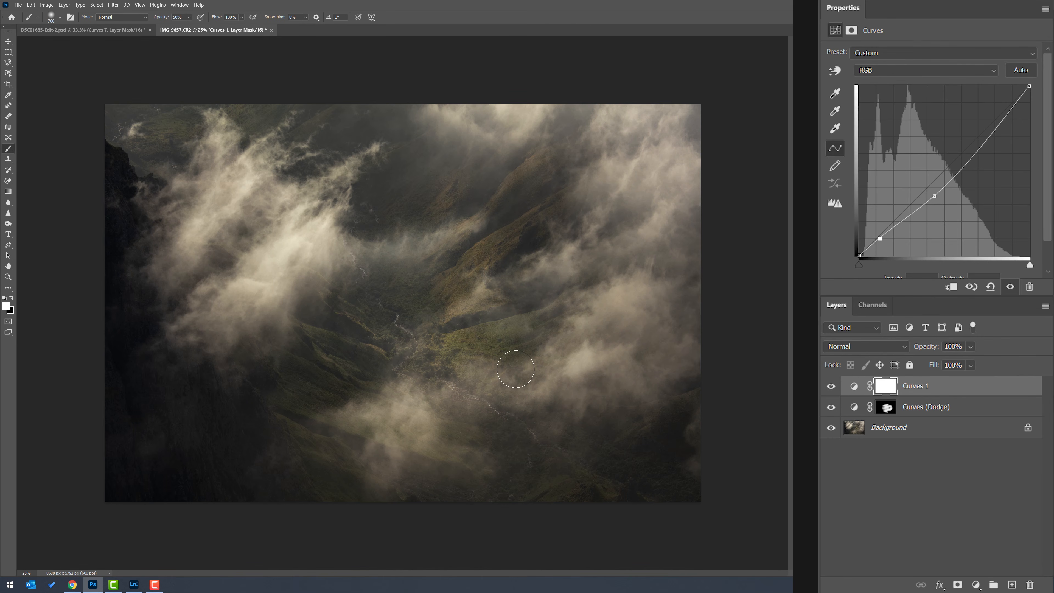
key("ctrl+i")
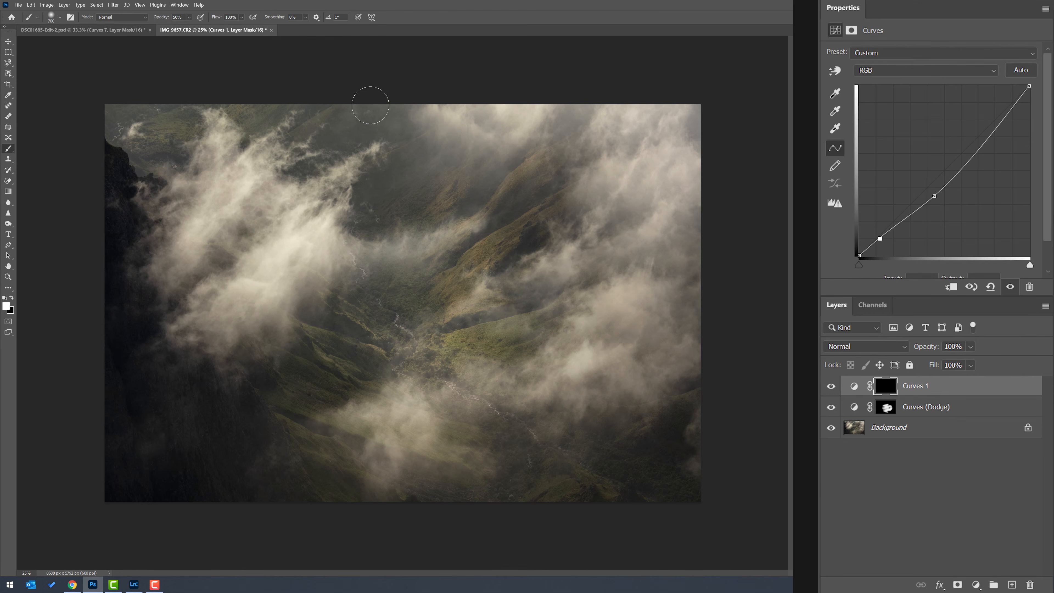
Enlarge the brush and paint white on the new curves mask along the photo's upper and right edges
key("]")
key("]")
key("]")
key("]")
key("]")
key("]")
key("]")
key("]")
key("]")
key("]")
key("]")
key("]")
key("]")
key("]")
key("]")
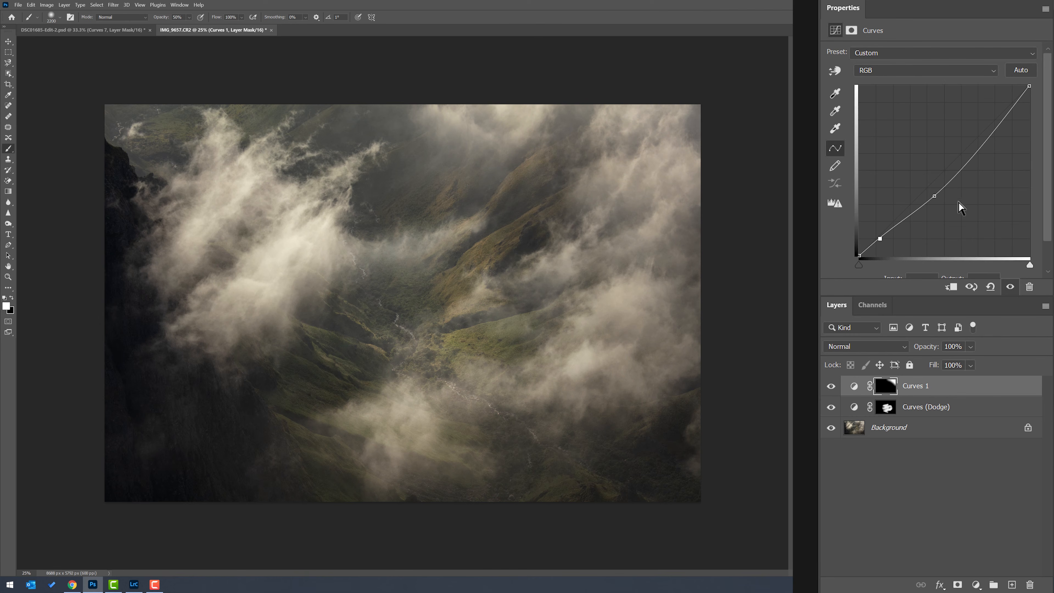
Pull the midtones of the darkening curve down further and set that layer's blend mode to Luminosity
left_click_drag(938, 196, 946, 202)
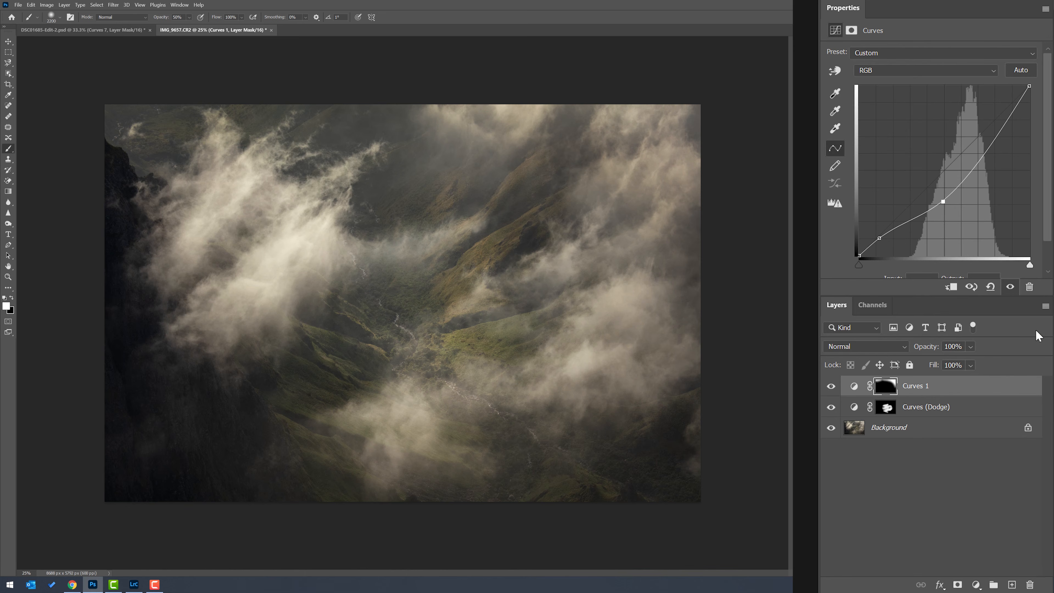
left_click(903, 347)
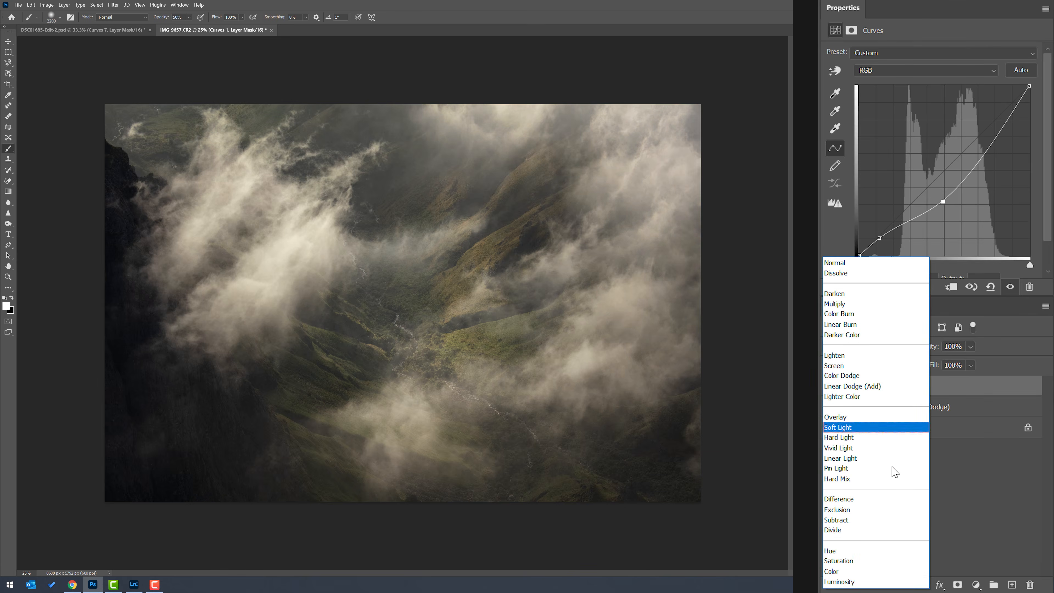
left_click(861, 583)
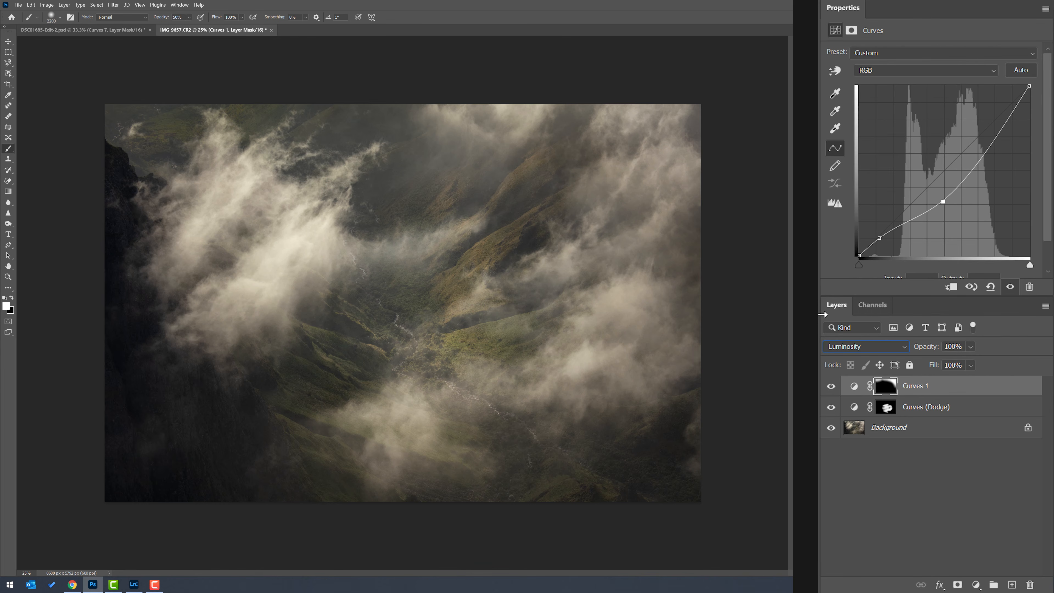
Add a new layer above the curves layers and fill it with 50% Gray
left_click(1012, 584)
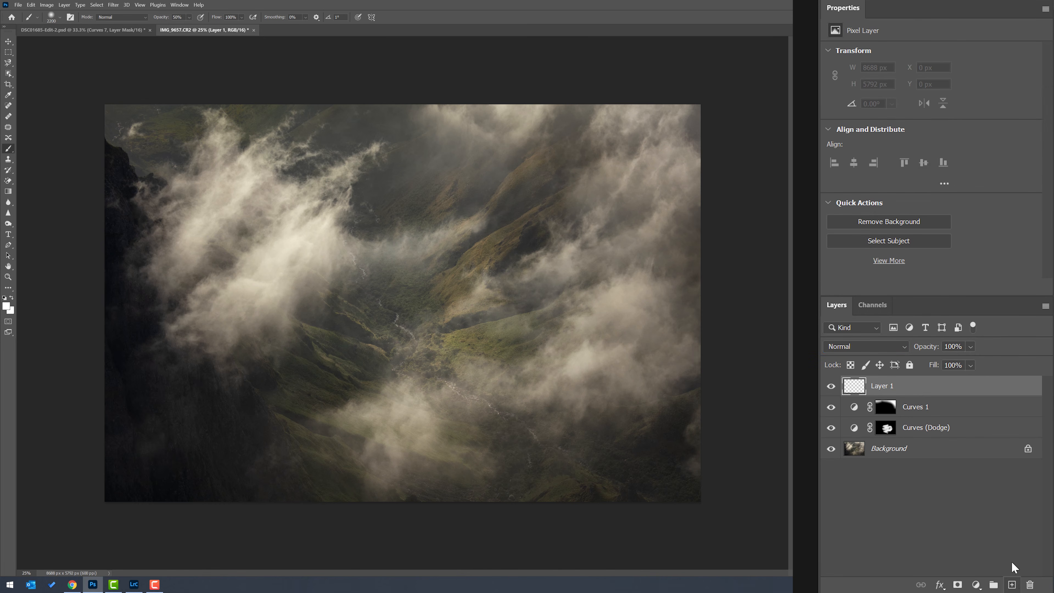
left_click(31, 5)
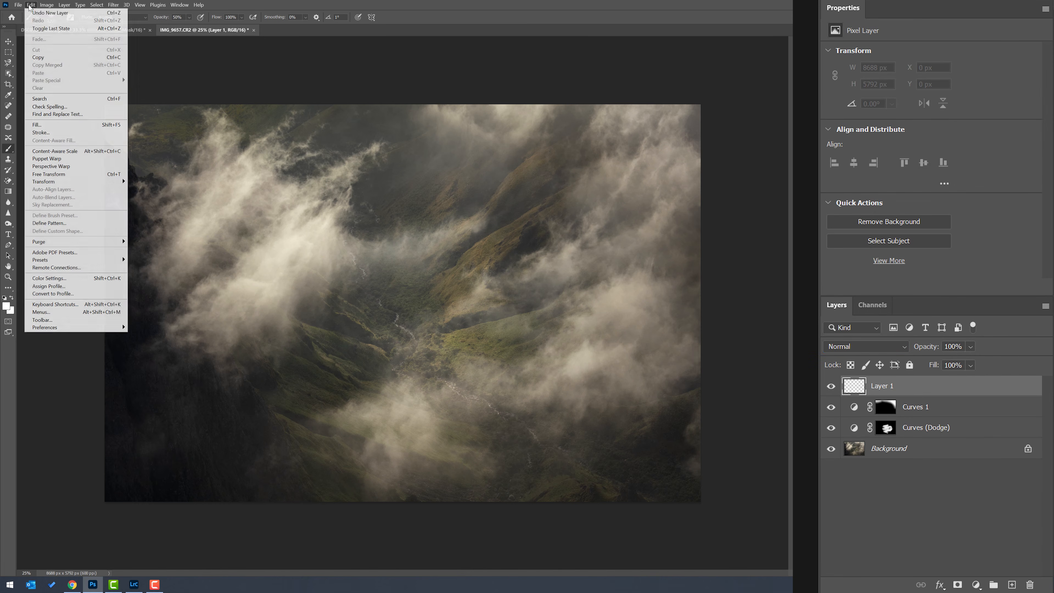
left_click(45, 124)
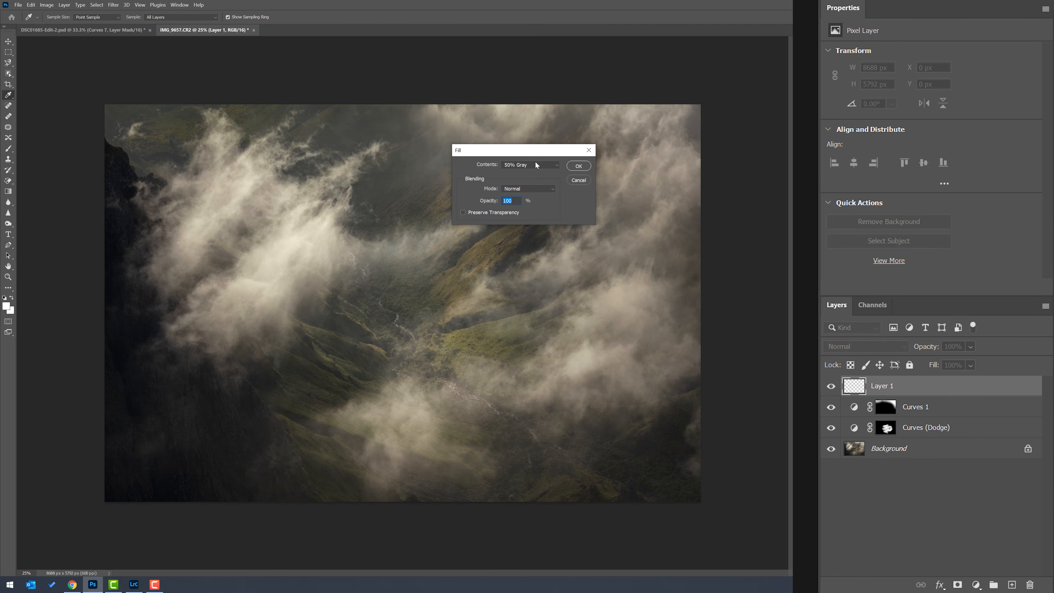
left_click(587, 168)
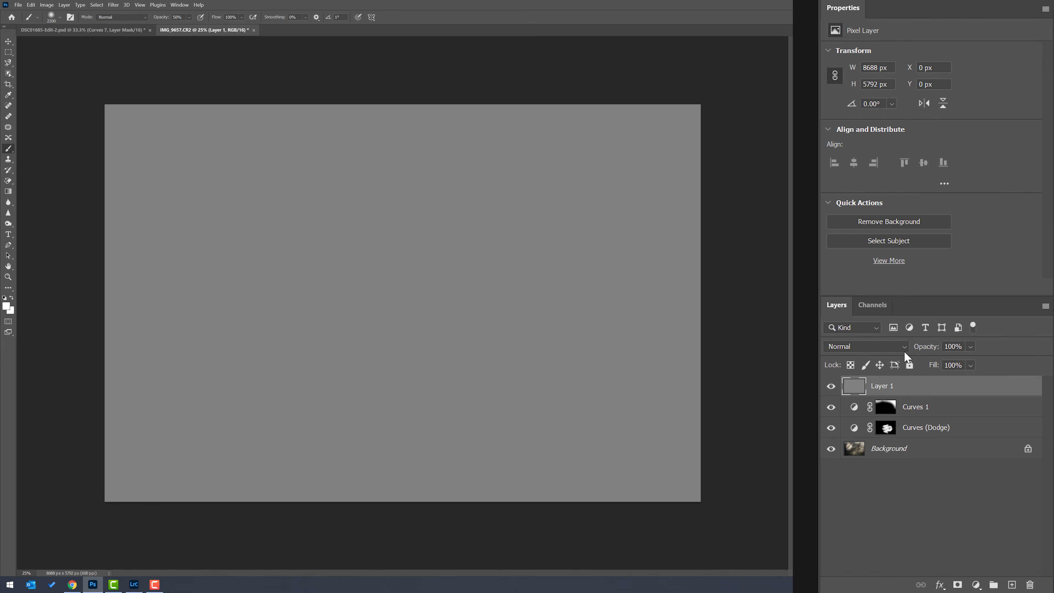
Set the gray layer's blend mode to Overlay and hide the two curves layers
left_click(904, 350)
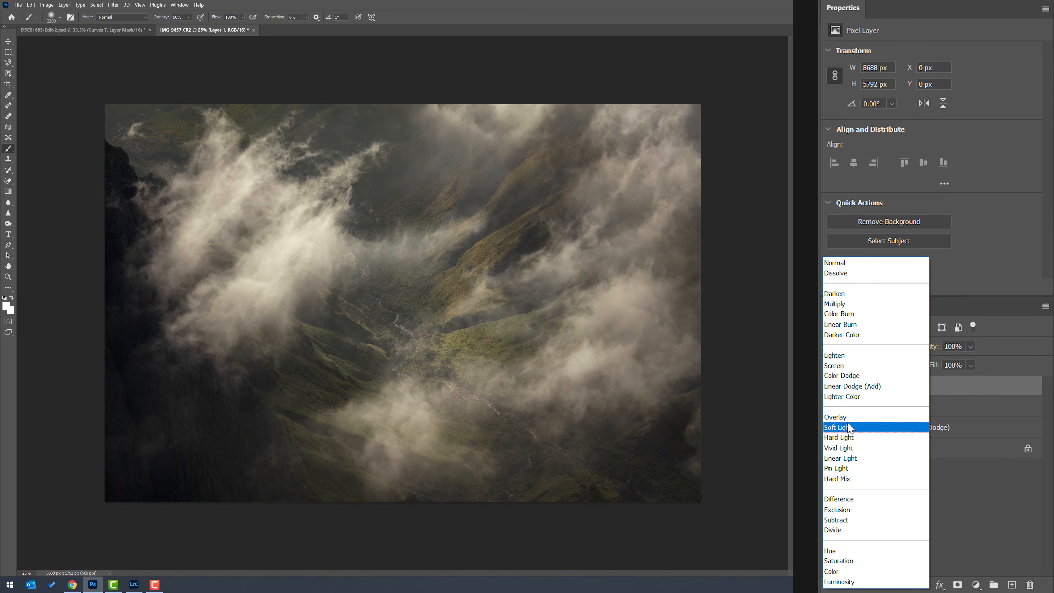
left_click(855, 417)
left_click(831, 408)
left_click(831, 423)
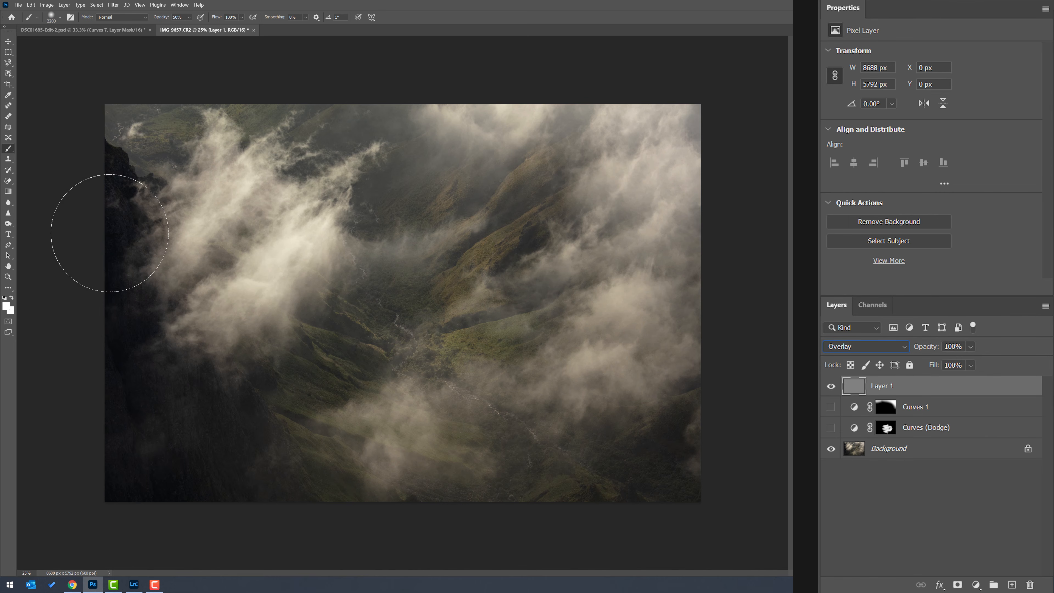
Burn the photo's upper edge and corners by painting black on the gray Overlay layer
left_click(5, 297)
left_click_drag(624, 71, 632, 131)
mouse_move(541, 78)
left_mouse_down()
mouse_move(640, 66)
mouse_move(755, 94)
left_mouse_up()
mouse_move(45, 63)
left_mouse_down()
mouse_move(121, 73)
mouse_move(129, 98)
mouse_move(178, 40)
mouse_move(270, 27)
left_mouse_up()
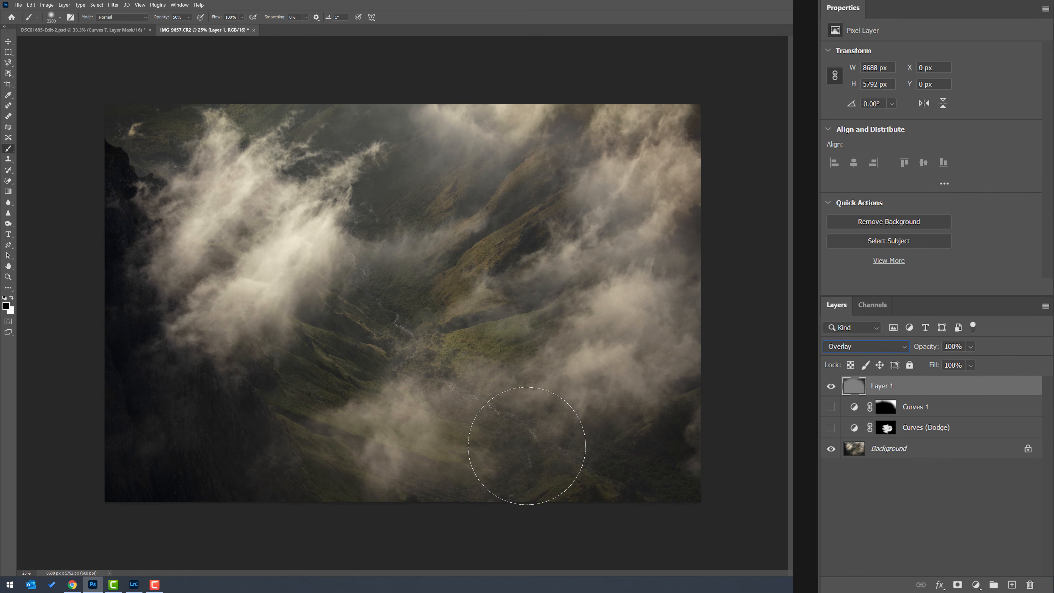
Dodge the central valley by painting white on the gray Overlay layer with a smaller brush, and reduce the layer's opacity to 49%
left_click(7, 306)
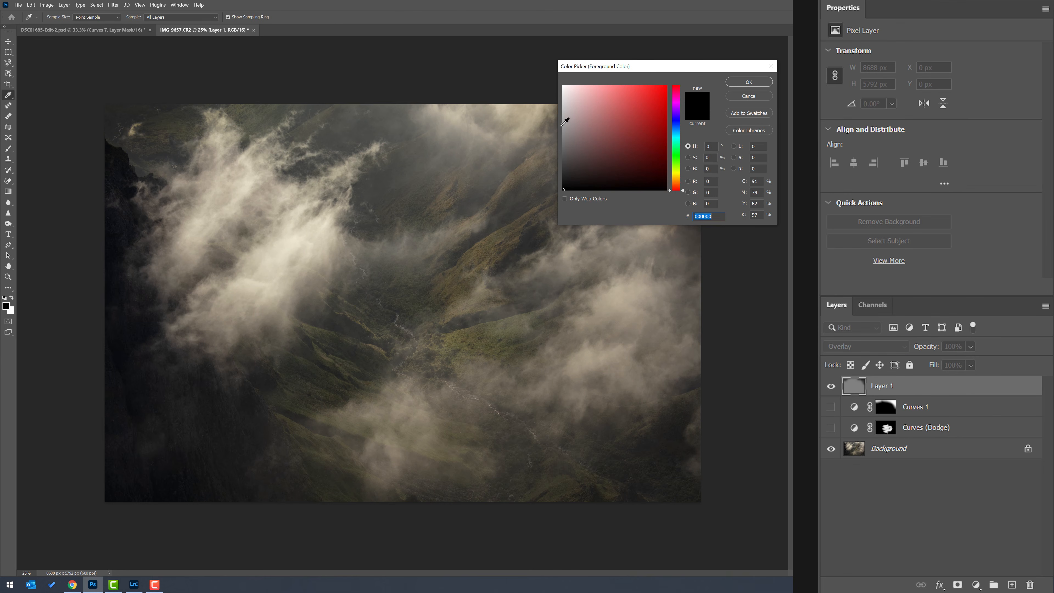
left_click_drag(460, 37, 460, 37)
left_click(760, 82)
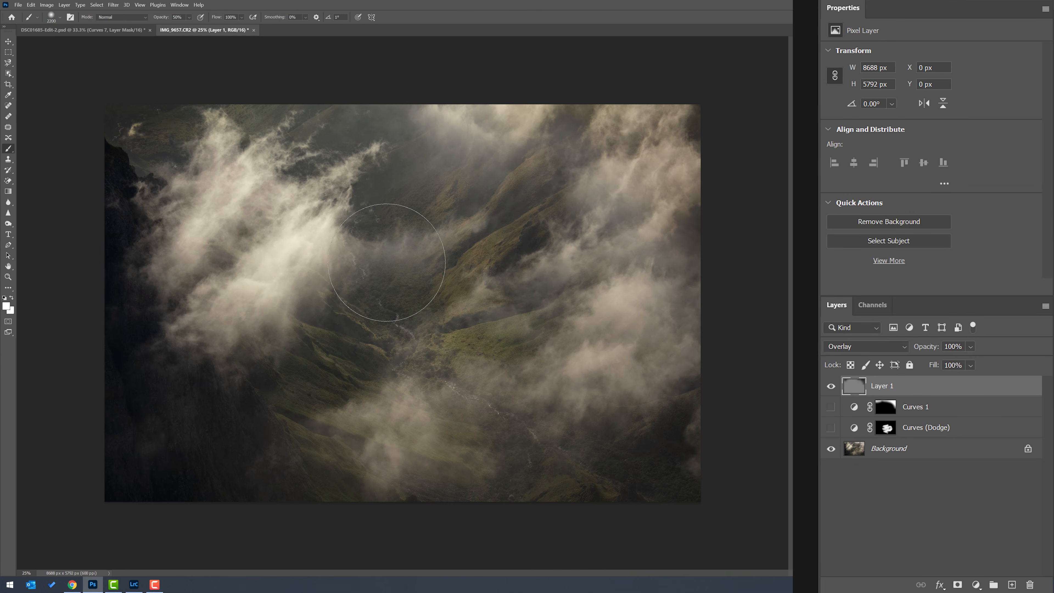
key("bracketleft")
key("bracketleft")
key("bracketleft")
key("bracketleft")
key("bracketleft")
key("bracketleft")
key("bracketleft")
key("bracketleft")
key("bracketleft")
key("bracketleft")
key("bracketleft")
mouse_move(378, 252)
left_mouse_down()
mouse_move(469, 227)
mouse_move(534, 287)
mouse_move(549, 274)
mouse_move(483, 294)
mouse_move(500, 308)
mouse_move(469, 313)
mouse_move(573, 320)
mouse_move(482, 317)
mouse_move(516, 309)
left_mouse_up()
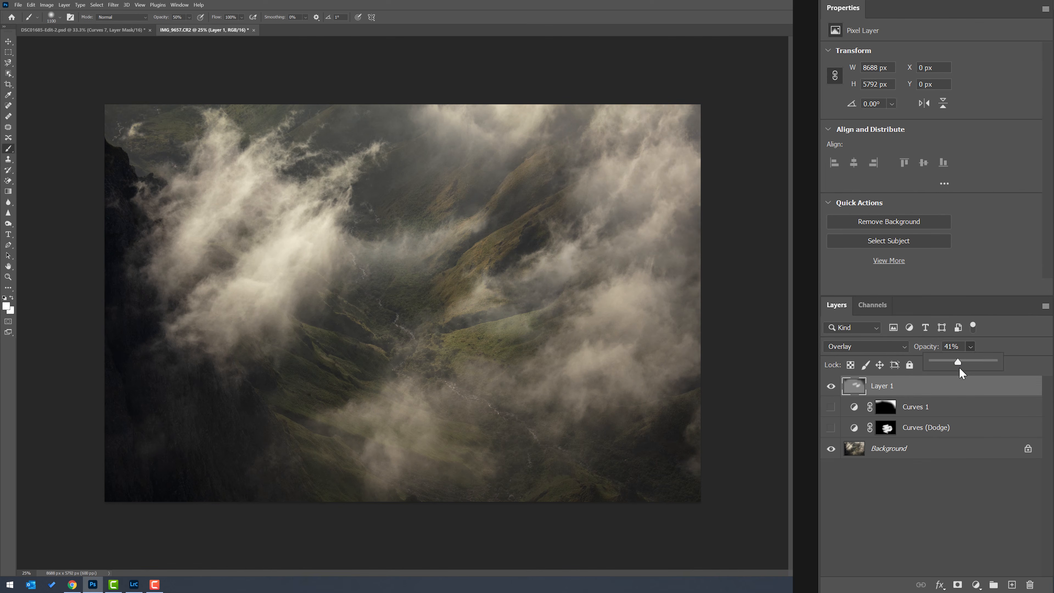
left_click_drag(960, 359, 963, 360)
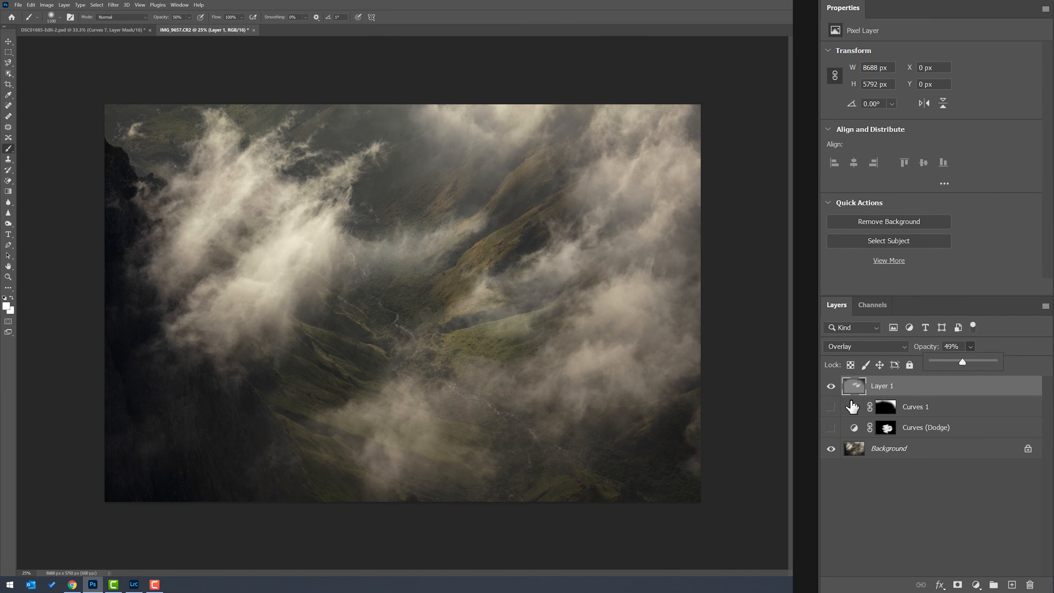